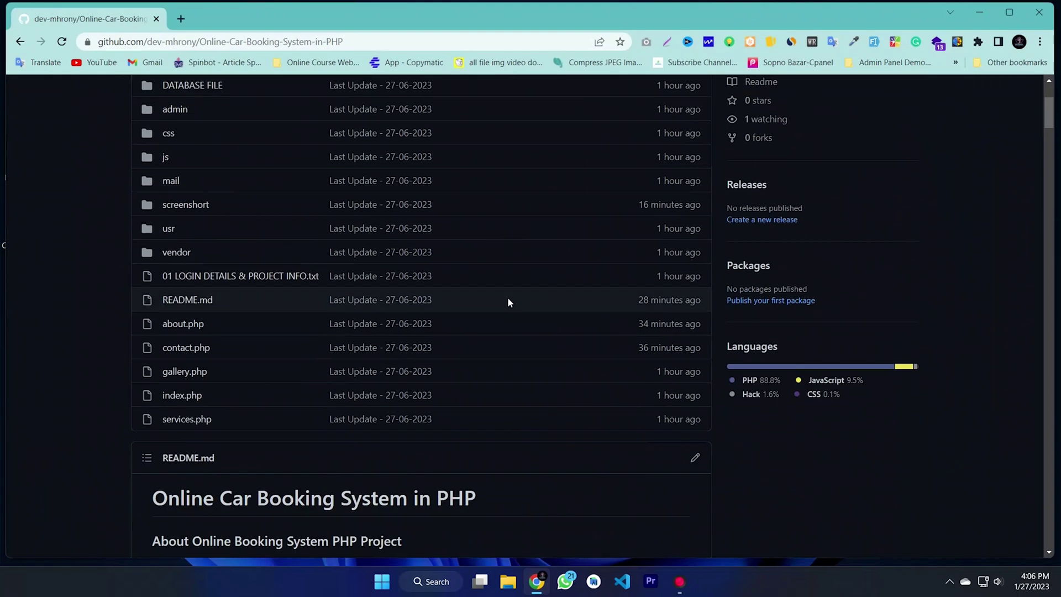
Step: Scroll through the repository README on GitHub, stopping its automatic scrolling
{"action": "scroll", "coordinate": [736, 307], "scroll_direction": "down", "scroll_amount": 3}
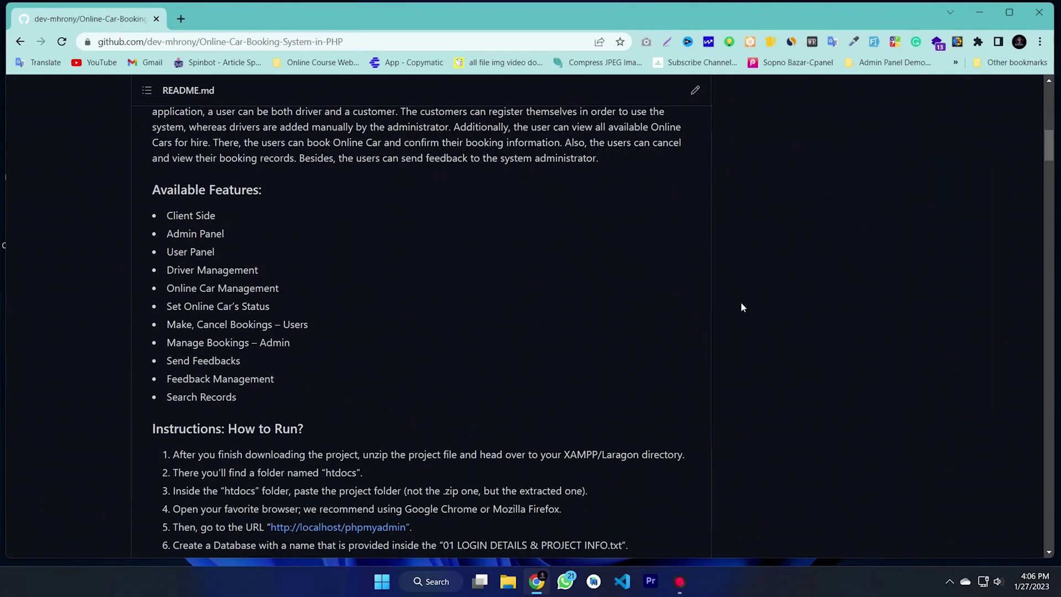
{"action": "scroll", "coordinate": [746, 321], "scroll_direction": "down", "scroll_amount": 2}
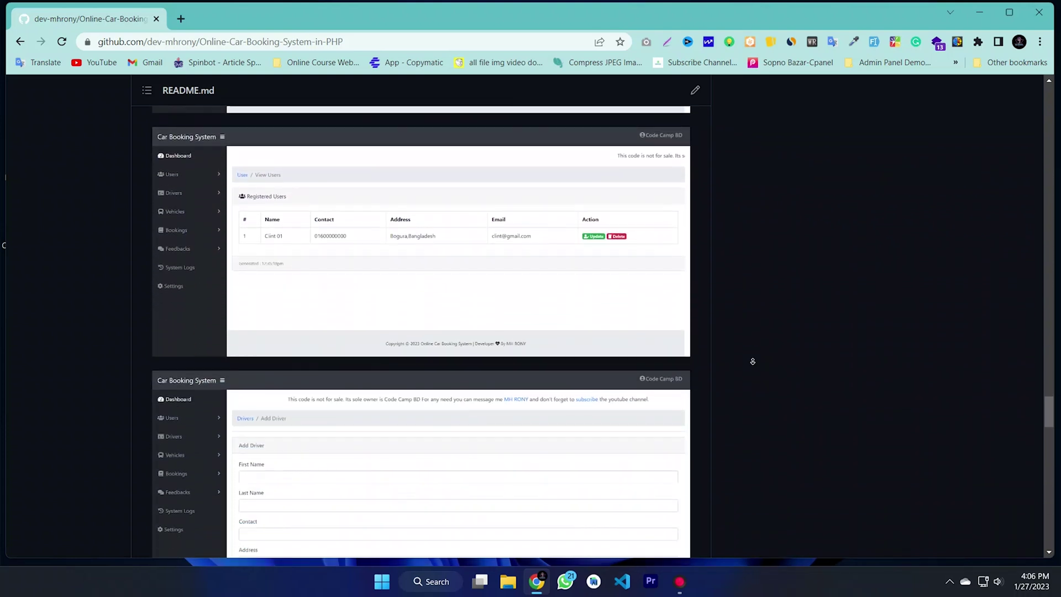
{"action": "left_click", "coordinate": [746, 364]}
{"action": "left_click_drag", "start_coordinate": [287, 337], "coordinate": [153, 339]}
{"action": "scroll", "coordinate": [843, 370], "scroll_direction": "up", "scroll_amount": 2}
{"action": "scroll", "coordinate": [843, 370], "scroll_direction": "down", "scroll_amount": 3}
{"action": "scroll", "coordinate": [730, 362], "scroll_direction": "up", "scroll_amount": 3}
{"action": "scroll", "coordinate": [732, 362], "scroll_direction": "down", "scroll_amount": 6}
{"action": "scroll", "coordinate": [735, 362], "scroll_direction": "up", "scroll_amount": 10}
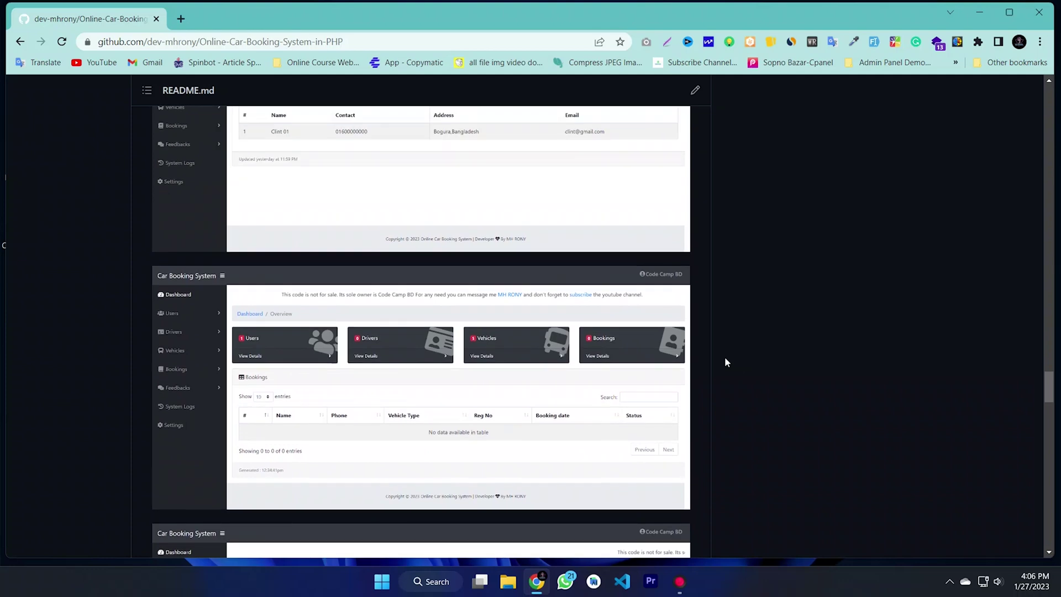
{"action": "scroll", "coordinate": [245, 293], "scroll_direction": "up", "scroll_amount": 10}
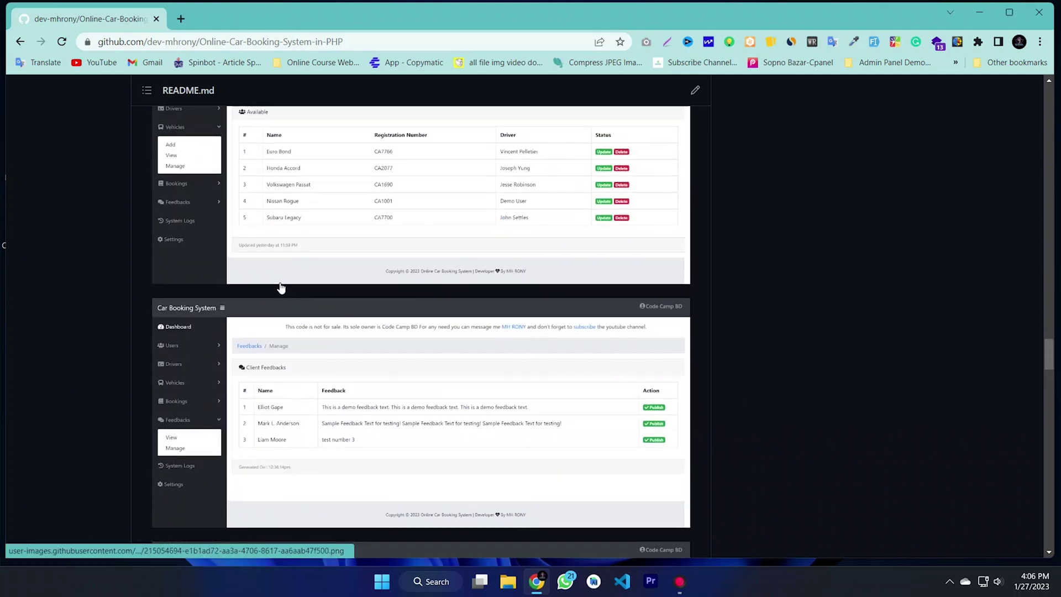
{"action": "scroll", "coordinate": [284, 289], "scroll_direction": "up", "scroll_amount": 5}
{"action": "scroll", "coordinate": [293, 360], "scroll_direction": "down", "scroll_amount": 2}
{"action": "left_click_drag", "start_coordinate": [322, 355], "coordinate": [159, 352]}
{"action": "scroll", "coordinate": [253, 375], "scroll_direction": "up", "scroll_amount": 10}
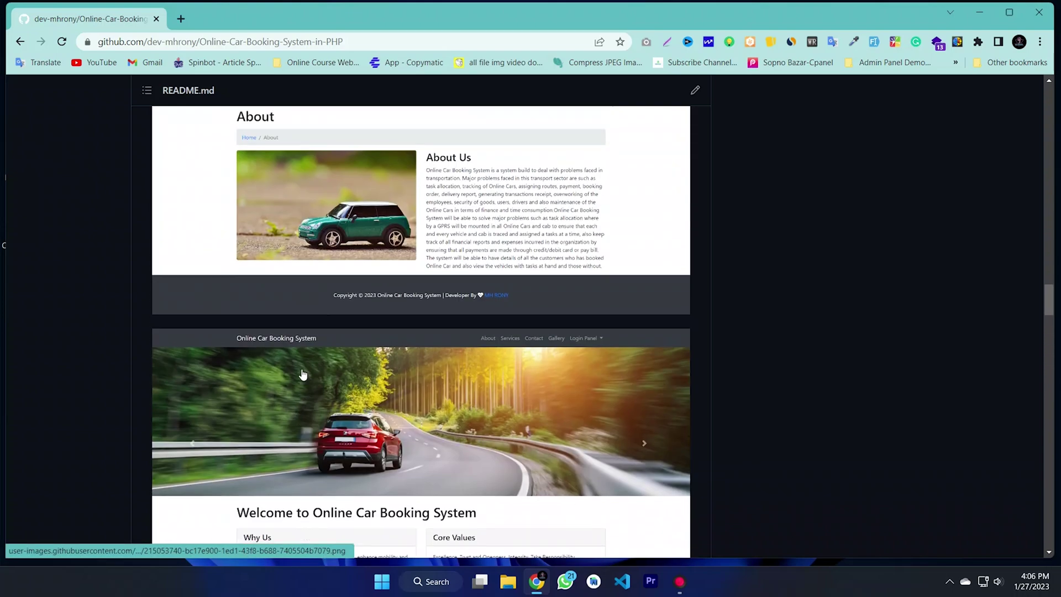
{"action": "scroll", "coordinate": [301, 359], "scroll_direction": "up", "scroll_amount": 15}
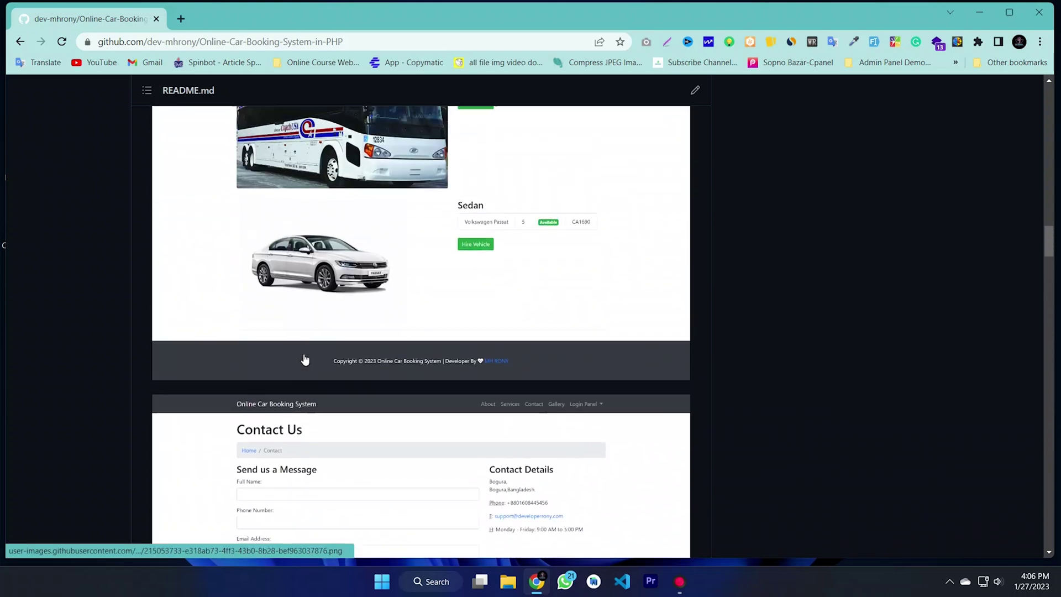
{"action": "scroll", "coordinate": [304, 360], "scroll_direction": "up", "scroll_amount": 1}
{"action": "left_click_drag", "start_coordinate": [281, 338], "coordinate": [141, 350]}
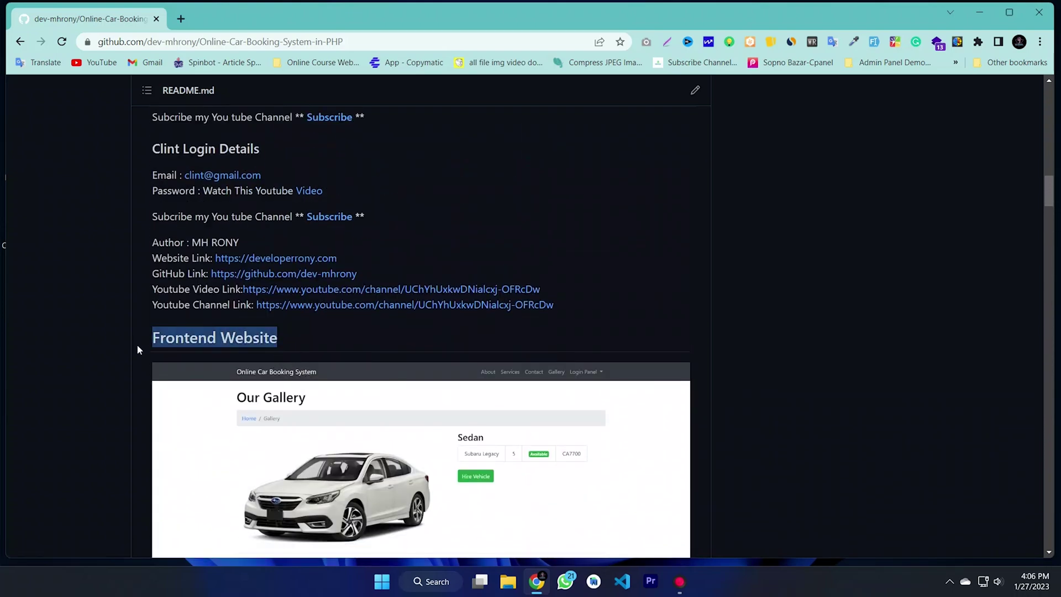
{"action": "scroll", "coordinate": [664, 341], "scroll_direction": "up", "scroll_amount": 20}
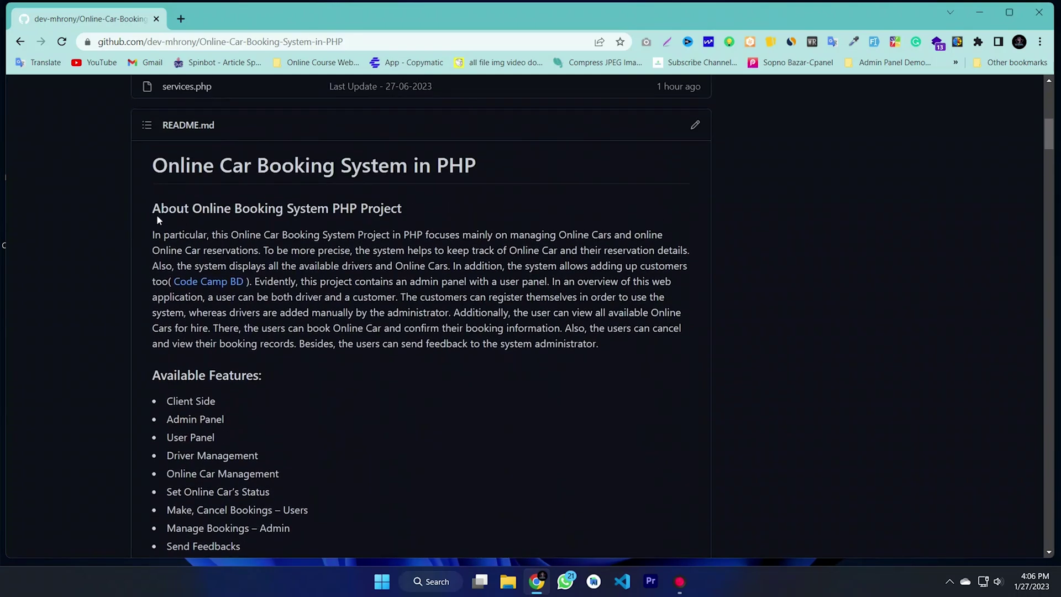
Step: Highlight the About heading and README title, then scroll back to the top
{"action": "left_click_drag", "start_coordinate": [401, 208], "coordinate": [215, 208]}
{"action": "left_click", "coordinate": [545, 197]}
{"action": "left_click_drag", "start_coordinate": [476, 166], "coordinate": [209, 164]}
{"action": "scroll", "coordinate": [567, 288], "scroll_direction": "up", "scroll_amount": 2}
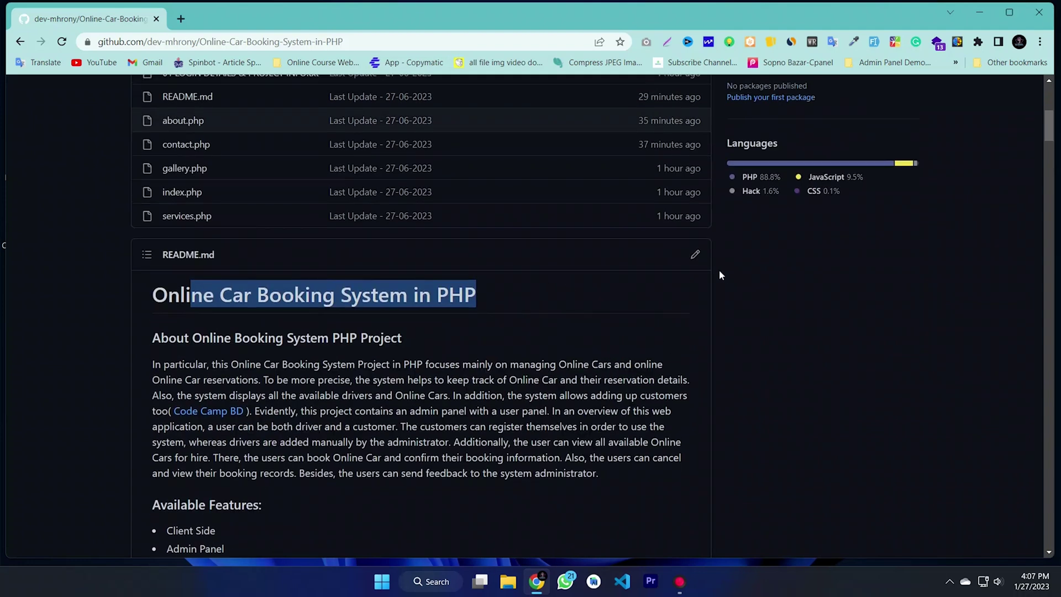
{"action": "scroll", "coordinate": [720, 275], "scroll_direction": "up", "scroll_amount": 6}
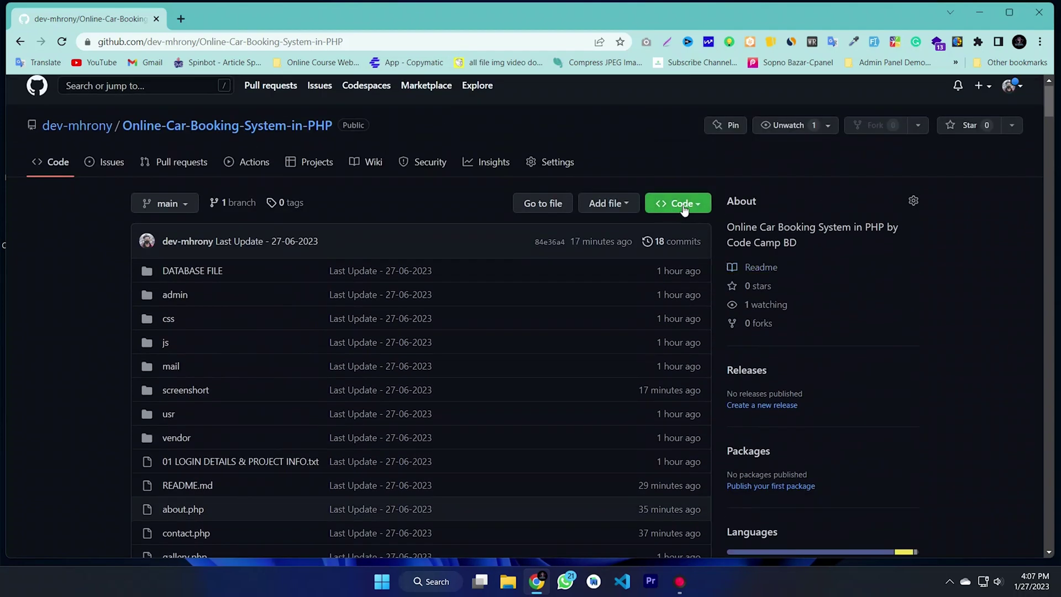
Step: Download the repository as a ZIP and show the full downloads list
{"action": "left_click", "coordinate": [681, 208]}
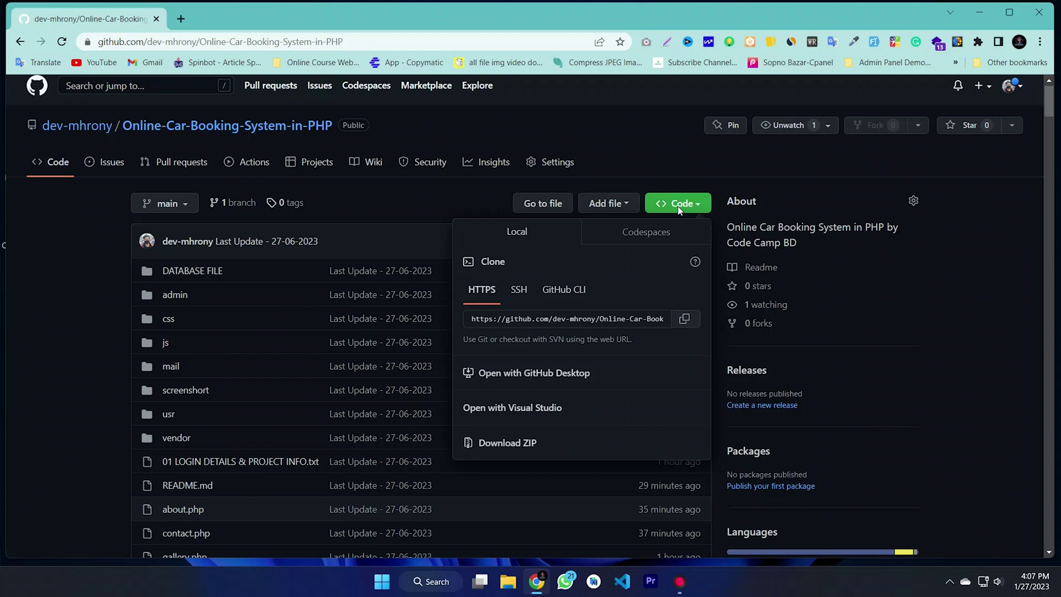
{"action": "left_click", "coordinate": [511, 449]}
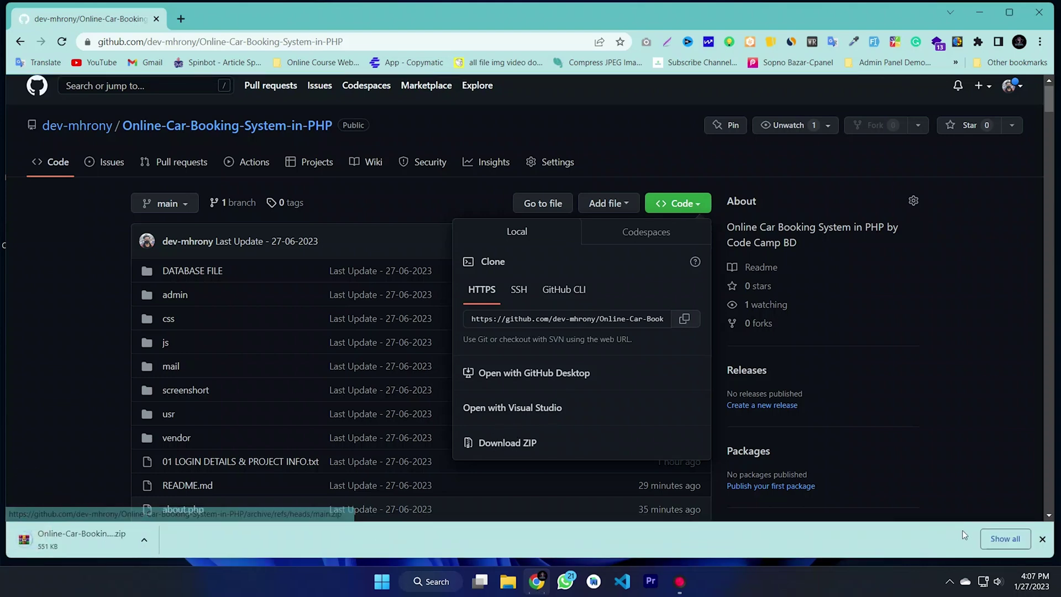
{"action": "left_click", "coordinate": [1006, 538]}
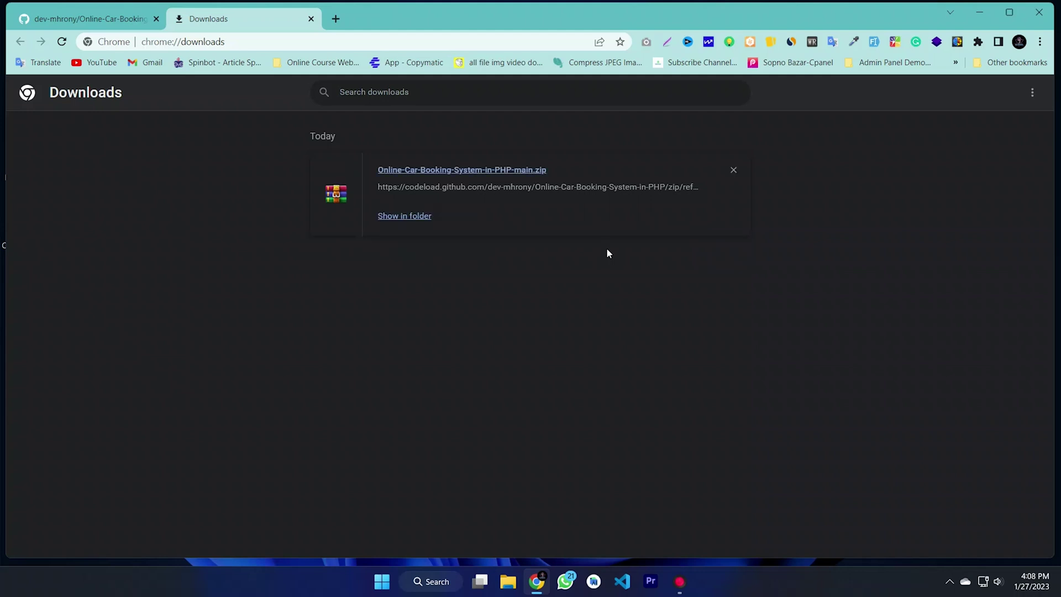
Step: Drag Online-Car-Booking-System-in-PHP-main.zip from Downloads onto the desktop, then open This PC
{"action": "left_click", "coordinate": [399, 217]}
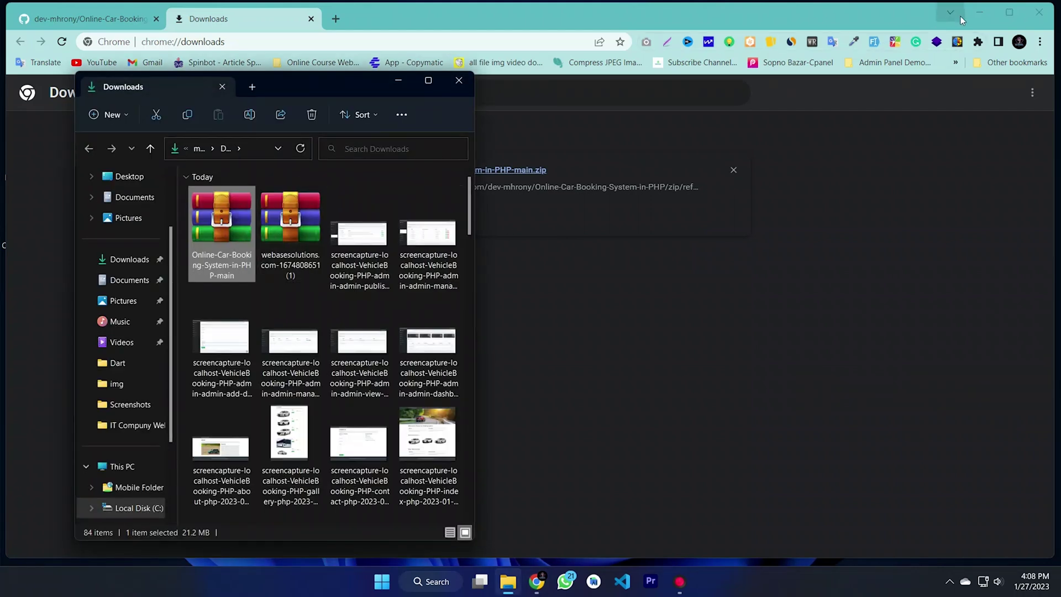
{"action": "left_click", "coordinate": [979, 12]}
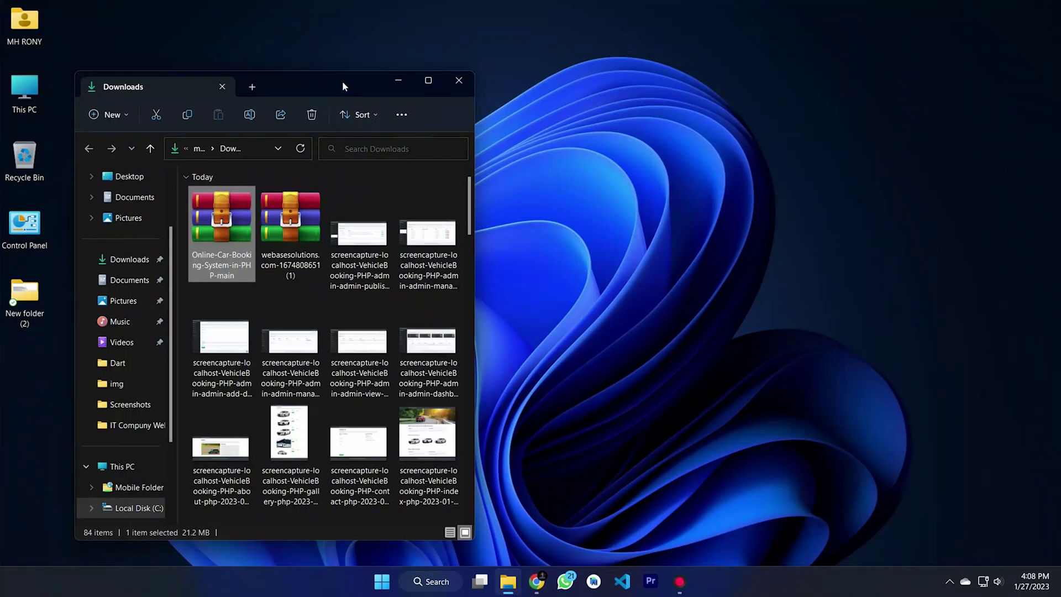
{"action": "left_click_drag", "start_coordinate": [342, 81], "coordinate": [682, 81]}
{"action": "left_click_drag", "start_coordinate": [553, 224], "coordinate": [375, 224]}
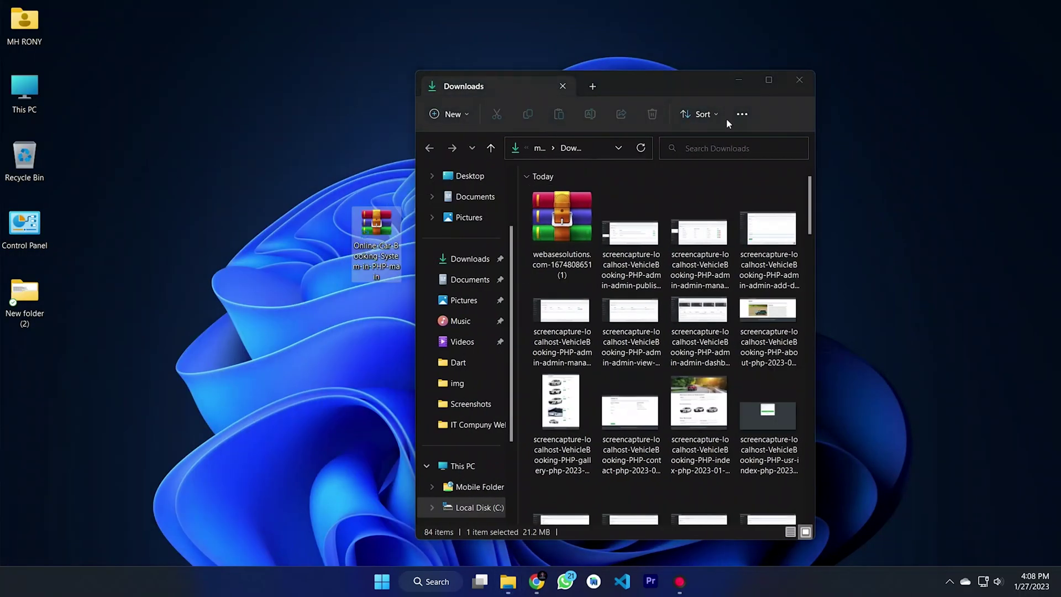
{"action": "left_click", "coordinate": [799, 79]}
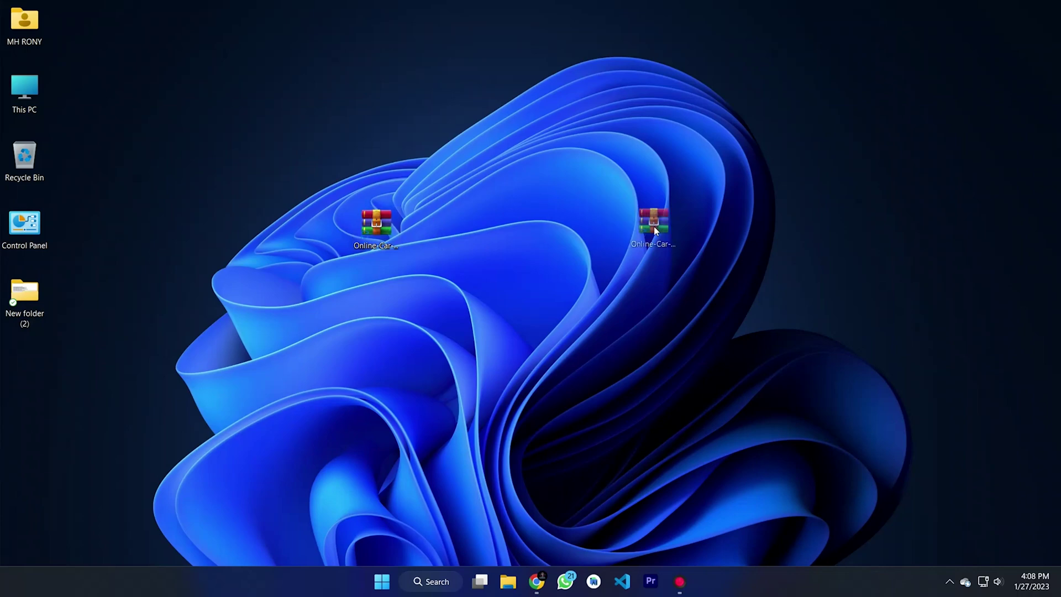
{"action": "left_click_drag", "start_coordinate": [626, 227], "coordinate": [682, 228]}
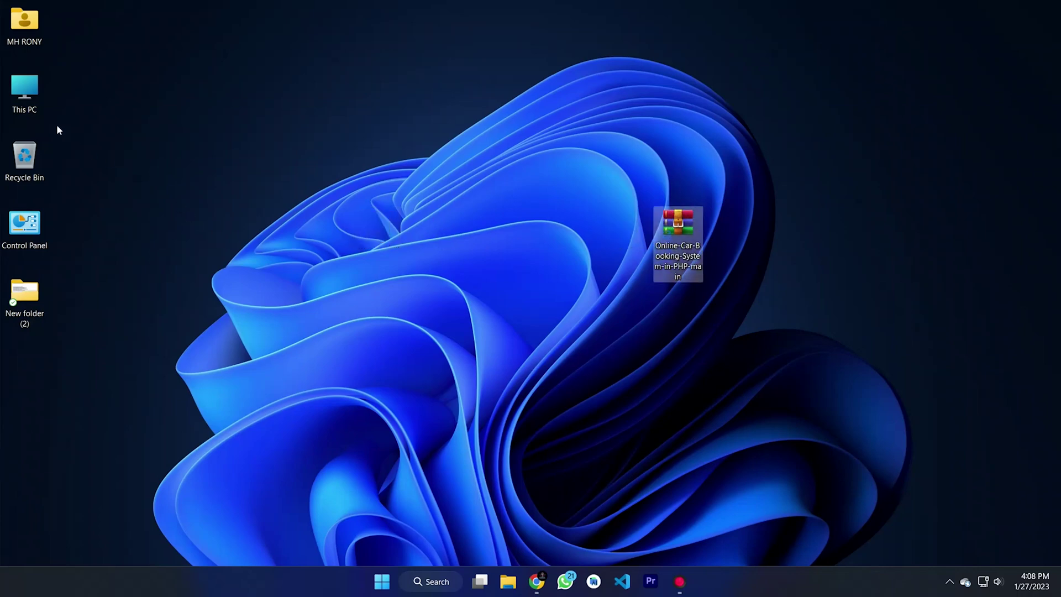
{"action": "double_click", "coordinate": [30, 90]}
Step: Browse to C:\laragon\www and open the project zip in WinRAR
{"action": "left_click_drag", "start_coordinate": [647, 87], "coordinate": [391, 83]}
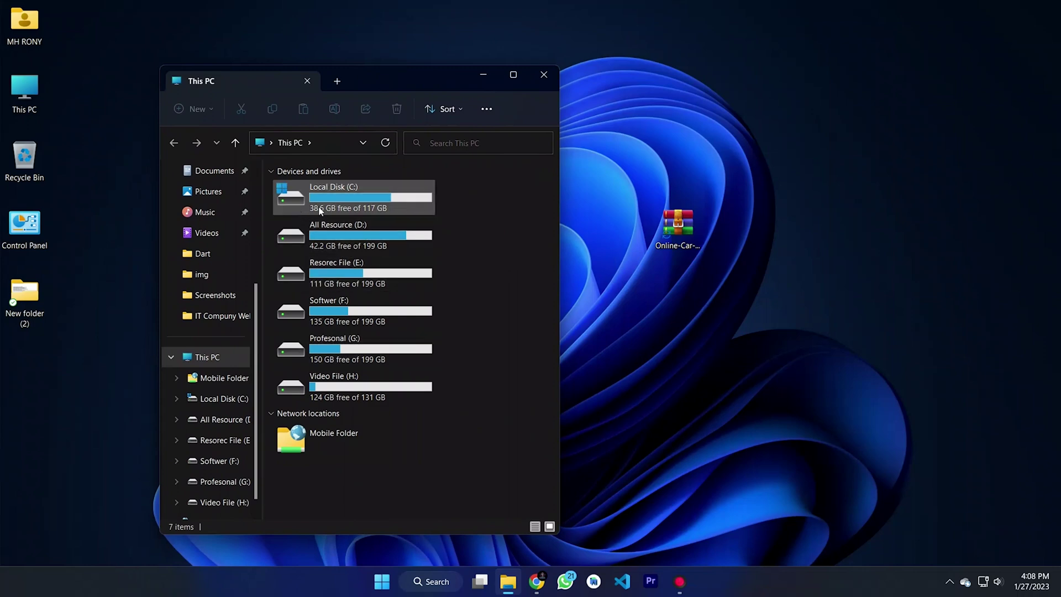
{"action": "double_click", "coordinate": [347, 202]}
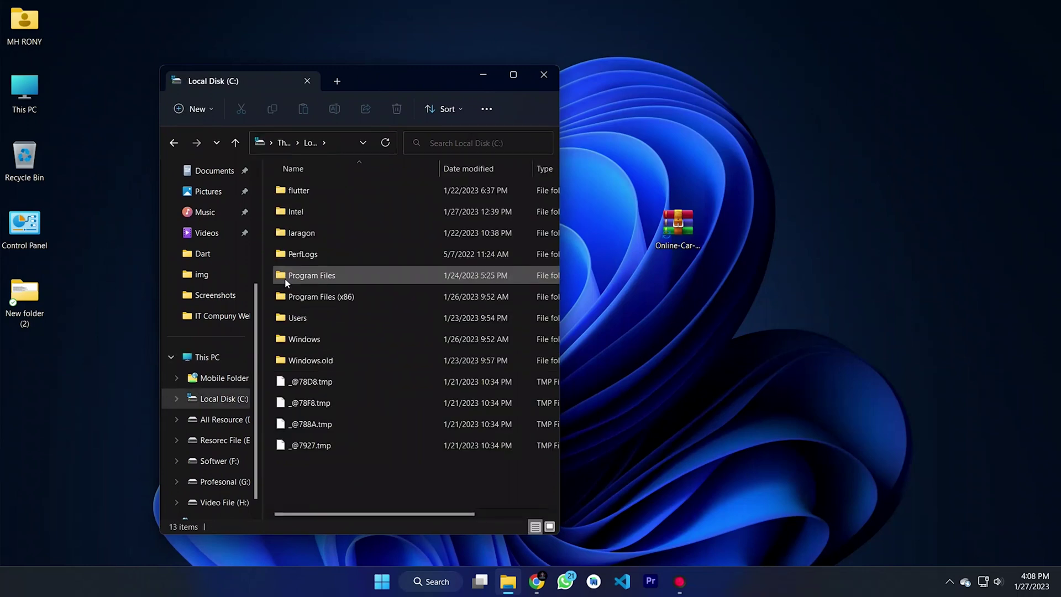
{"action": "double_click", "coordinate": [318, 234]}
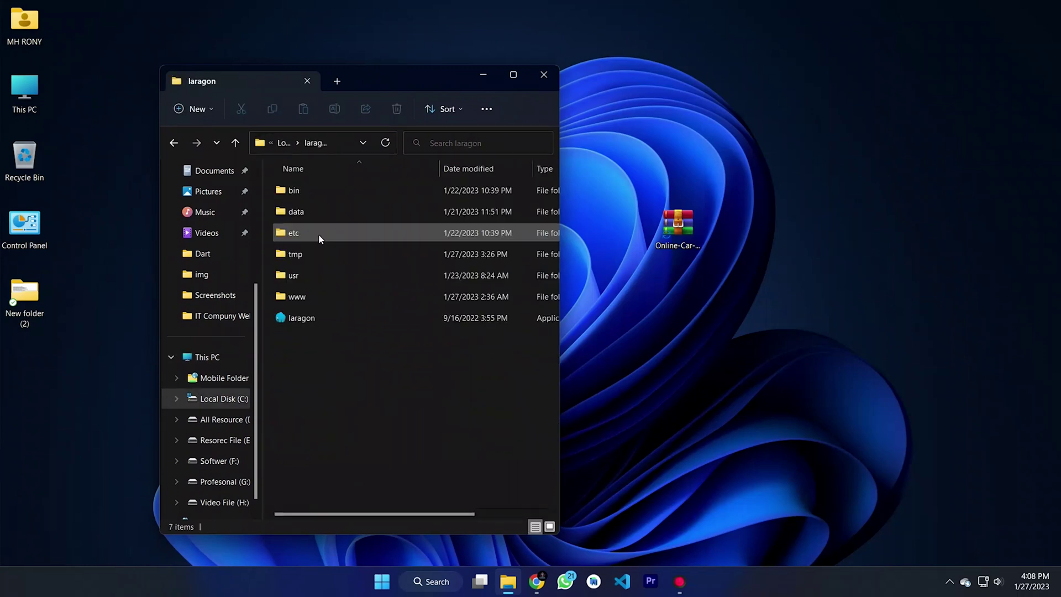
{"action": "double_click", "coordinate": [359, 303]}
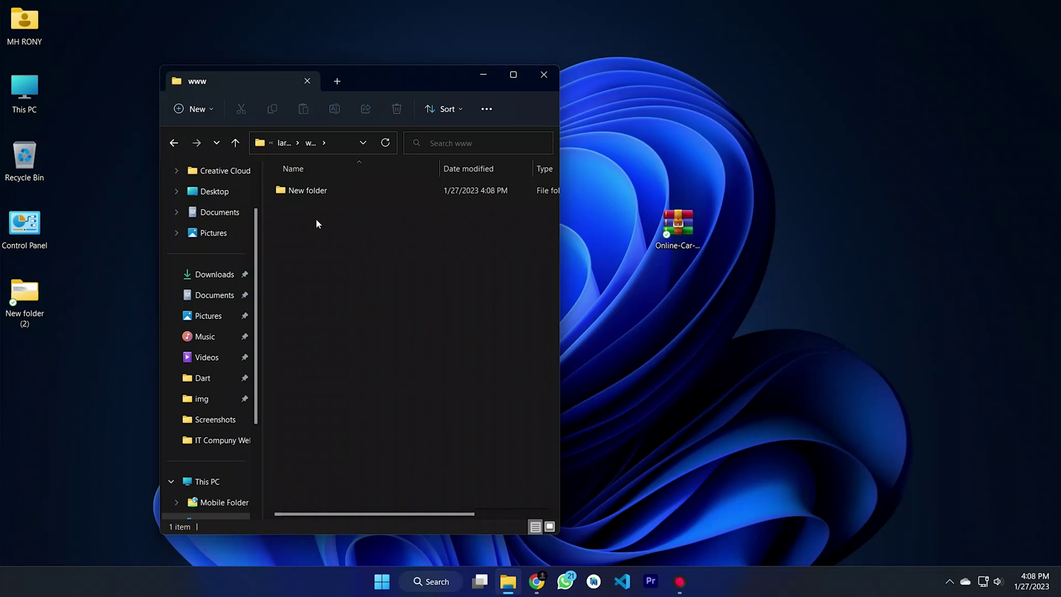
{"action": "double_click", "coordinate": [675, 226]}
Step: Drag the Online-Car-Booking-System-in-PHP-main folder from WinRAR into www, then close WinRAR
{"action": "left_click_drag", "start_coordinate": [704, 275], "coordinate": [716, 268]}
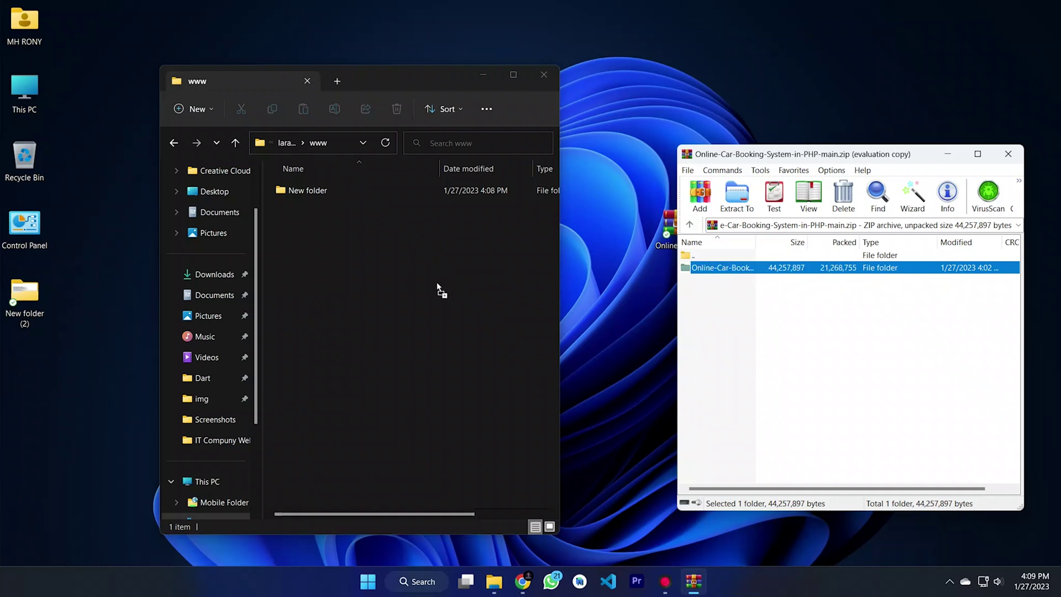
{"action": "left_click_drag", "start_coordinate": [437, 286], "coordinate": [436, 287]}
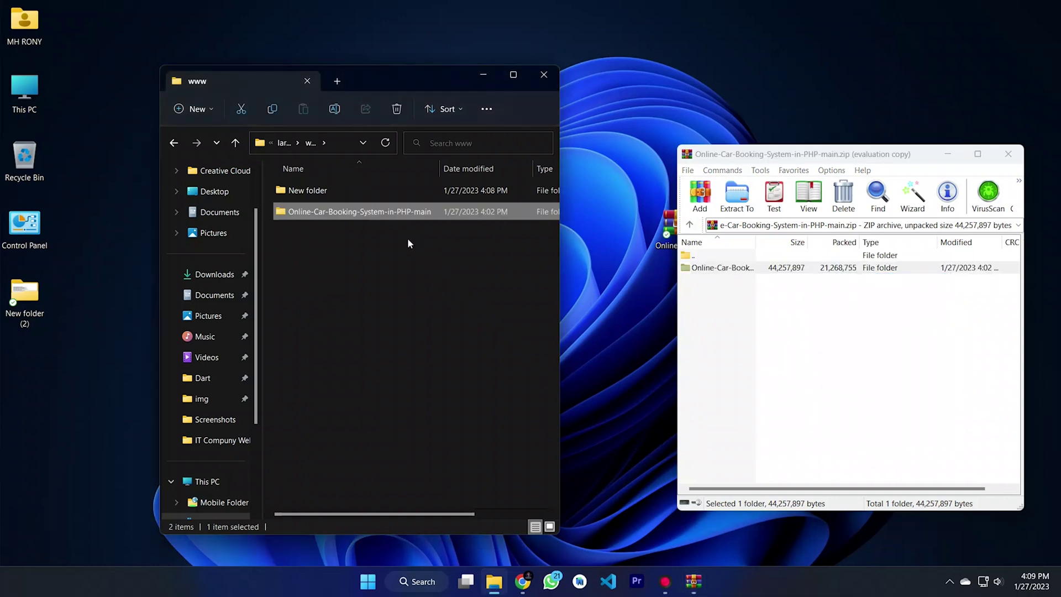
{"action": "left_click", "coordinate": [1008, 154]}
{"action": "left_click", "coordinate": [362, 255]}
Step: Copy the OnlineCarBooking SQL file name from DATABASE FILE, then return to Chrome
{"action": "double_click", "coordinate": [371, 217]}
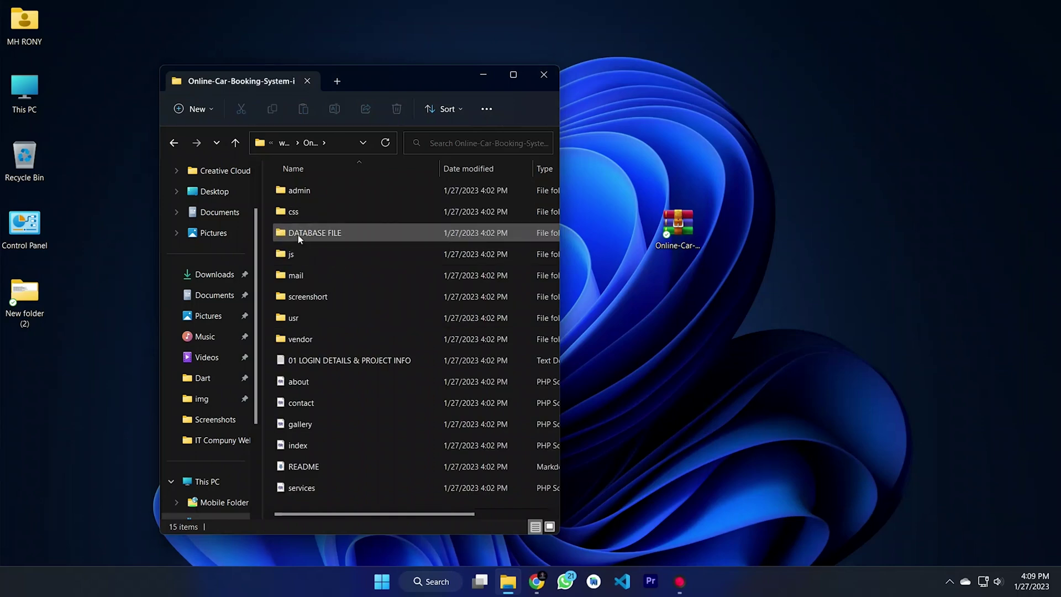
{"action": "double_click", "coordinate": [318, 239]}
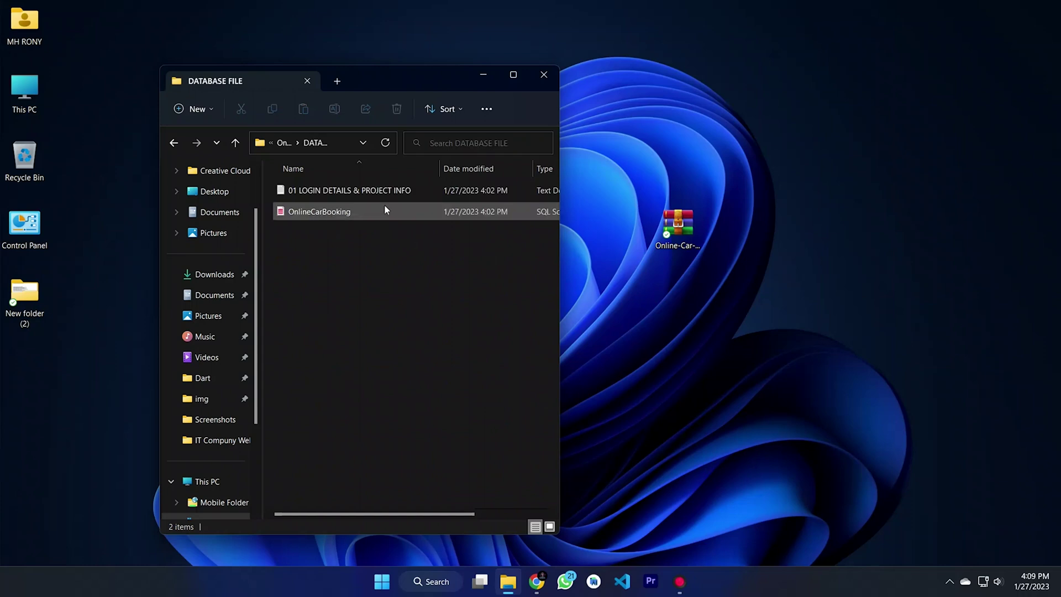
{"action": "left_click", "coordinate": [330, 213]}
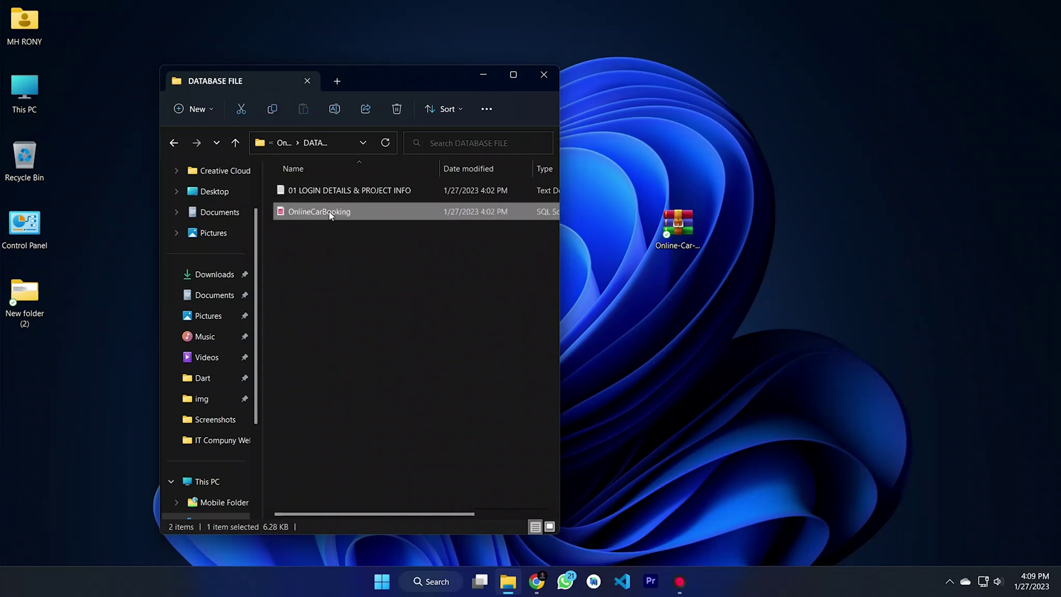
{"action": "right_click", "coordinate": [330, 215]}
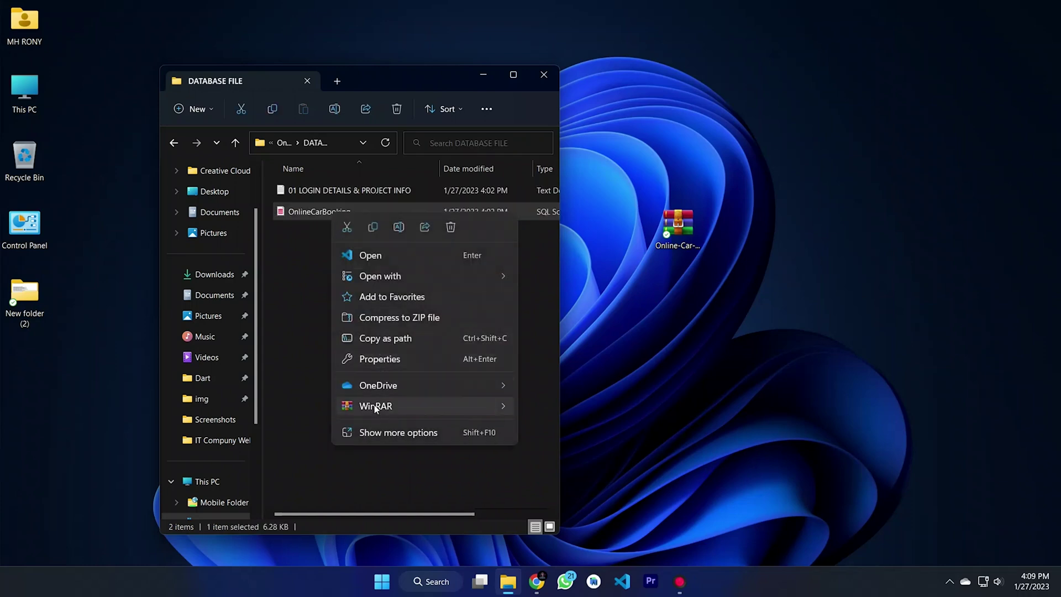
{"action": "left_click", "coordinate": [398, 227]}
{"action": "right_click", "coordinate": [349, 213]}
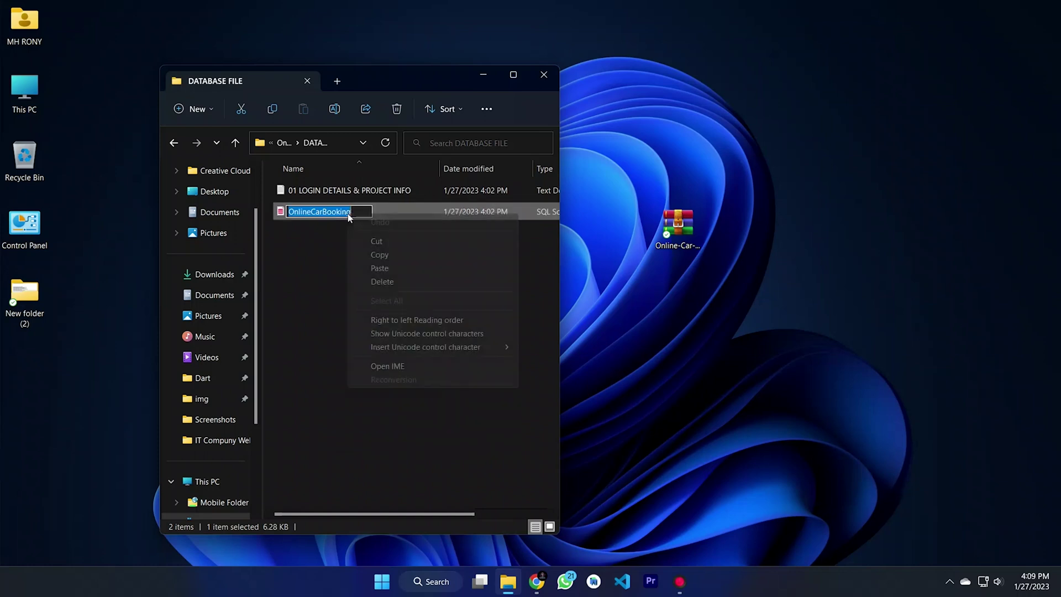
{"action": "left_click", "coordinate": [379, 255]}
{"action": "left_click", "coordinate": [370, 260]}
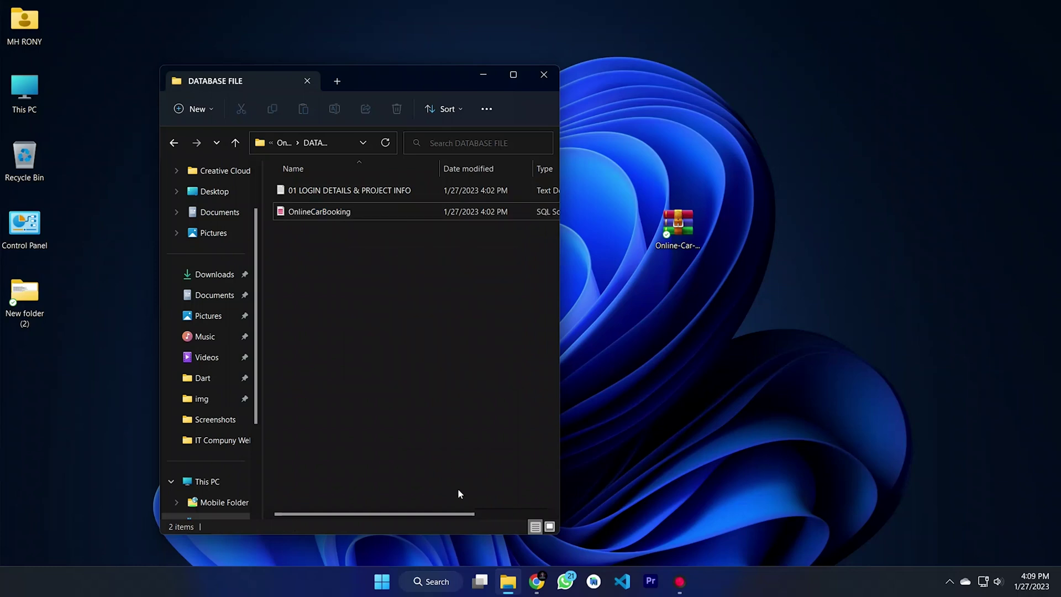
{"action": "left_click", "coordinate": [536, 581]}
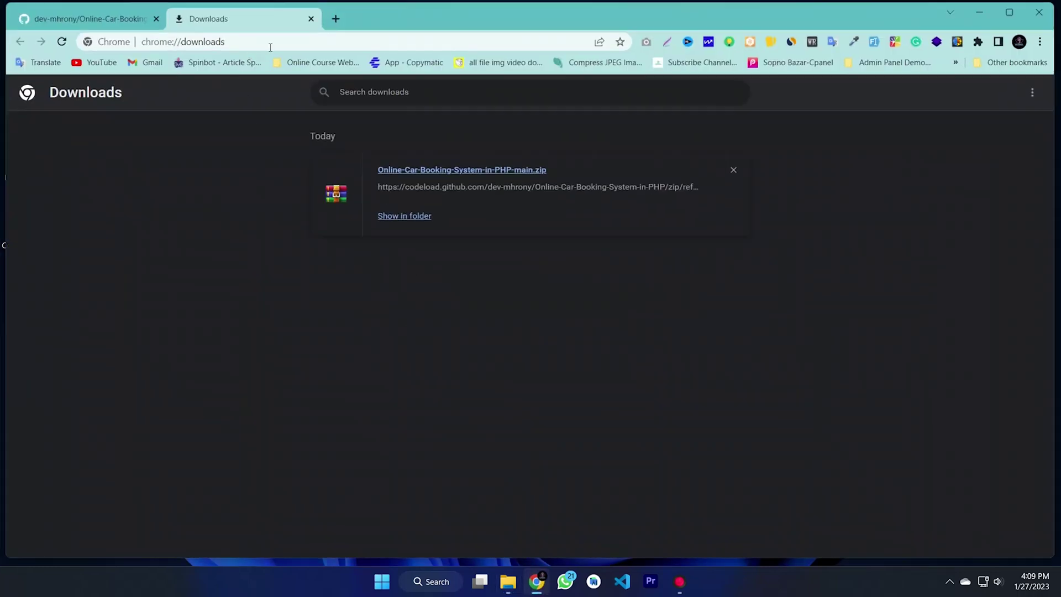
Step: Close the Downloads tab and load localhost/phpmyadmin in a new tab
{"action": "left_click", "coordinate": [311, 19]}
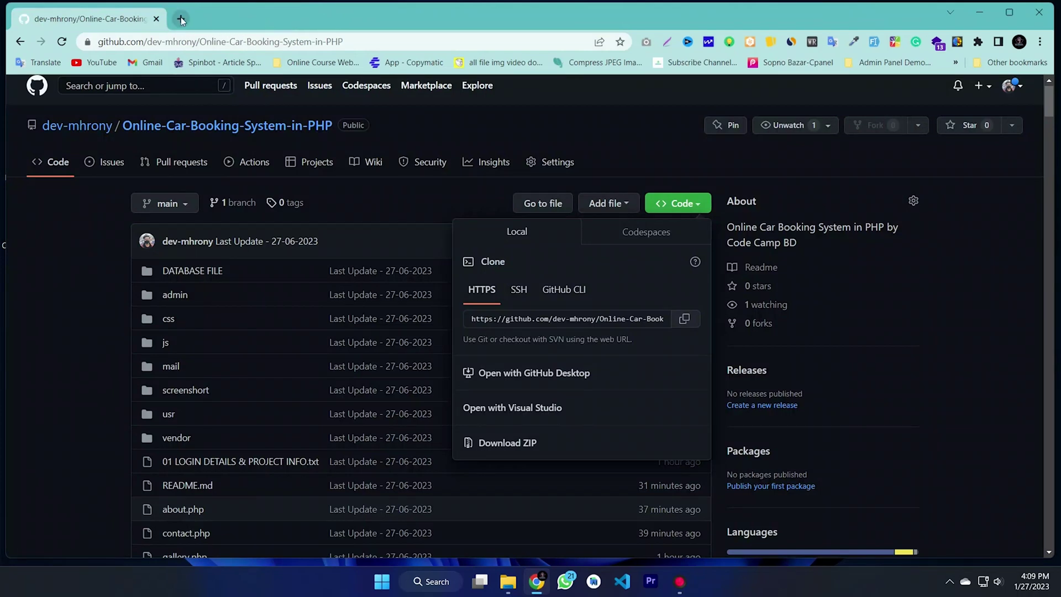
{"action": "left_click", "coordinate": [181, 18]}
{"action": "left_click", "coordinate": [187, 42]}
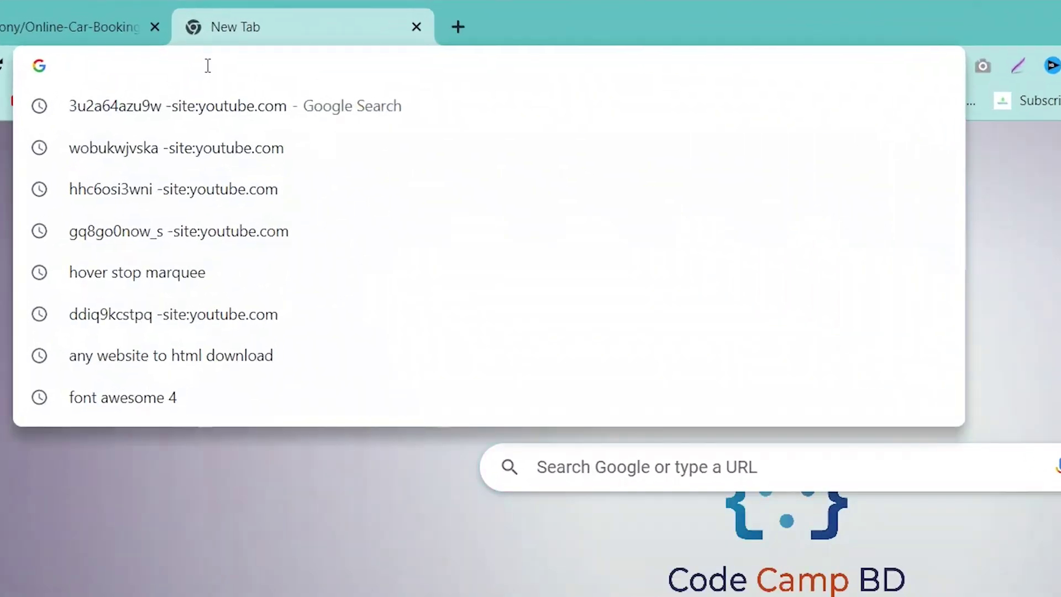
{"action": "type", "text": "local"}
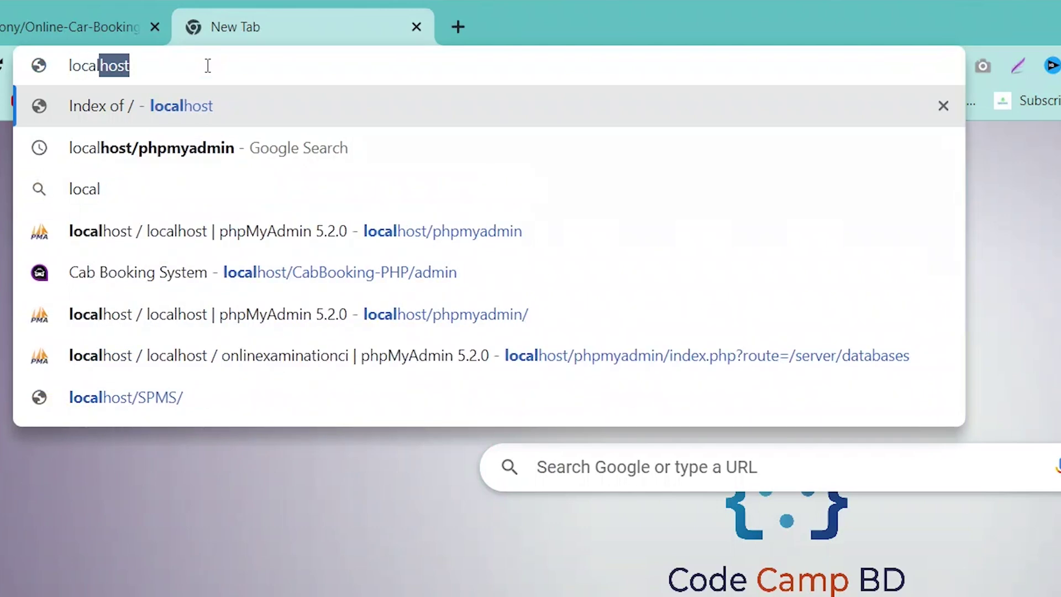
{"action": "type", "text": "host."}
{"action": "key", "text": "BackSpace"}
{"action": "type", "text": "/"}
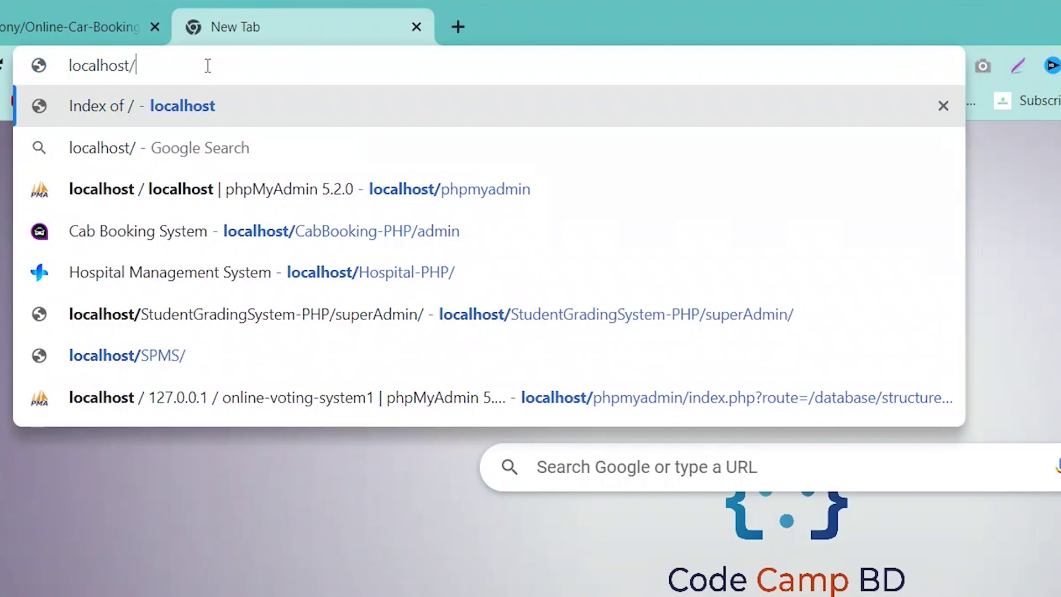
{"action": "type", "text": "phpm"}
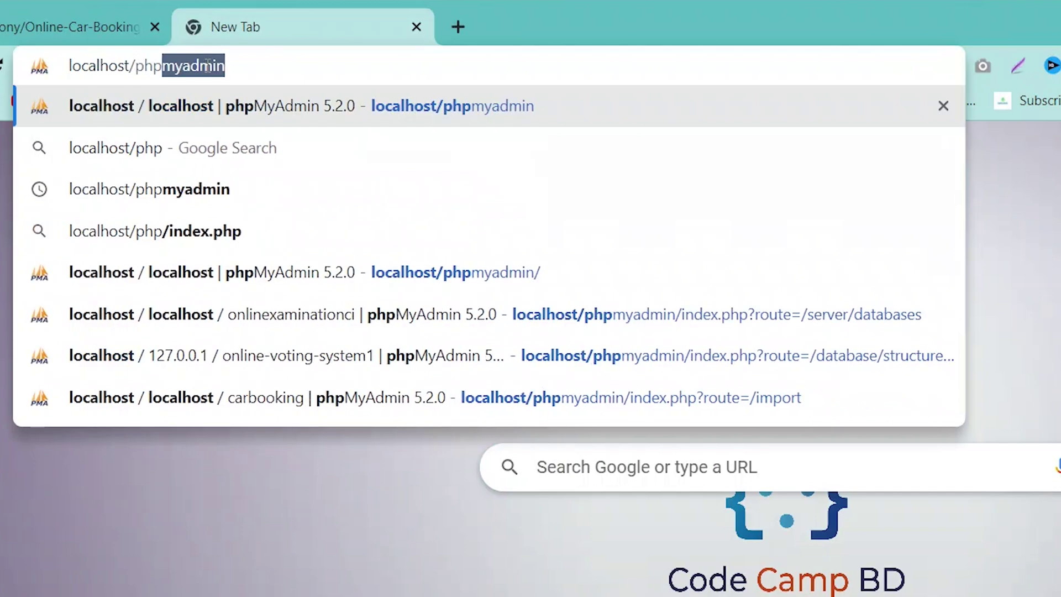
{"action": "type", "text": "yadmin"}
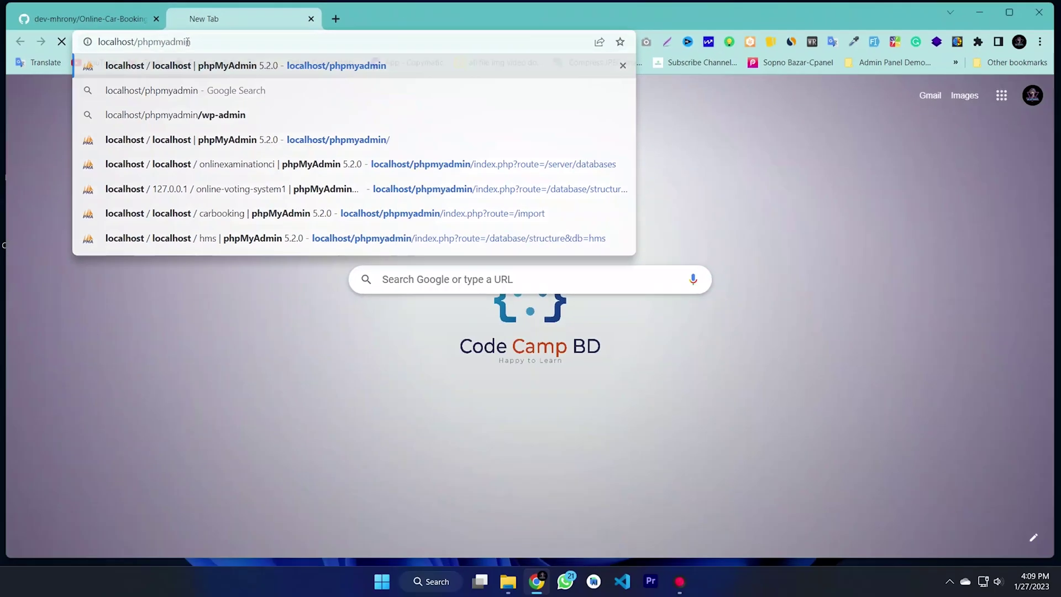
{"action": "key", "text": "Return"}
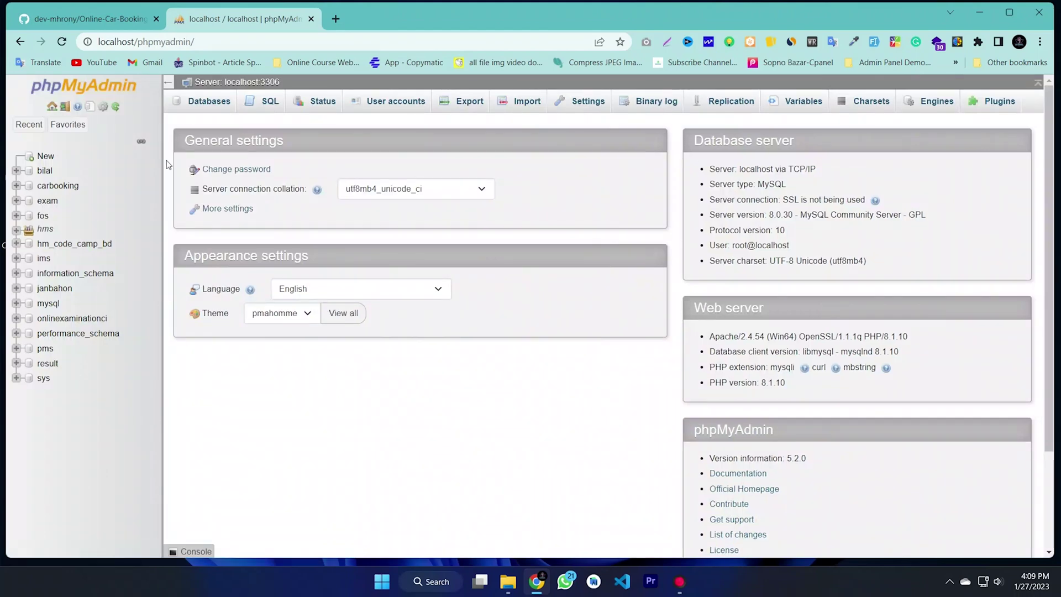
Step: Create the OnlineCarBooking database from the pasted name, keeping utf8mb4_0900_ai_ci collation
{"action": "left_click", "coordinate": [46, 157]}
{"action": "left_click", "coordinate": [216, 209]}
{"action": "right_click", "coordinate": [215, 210]}
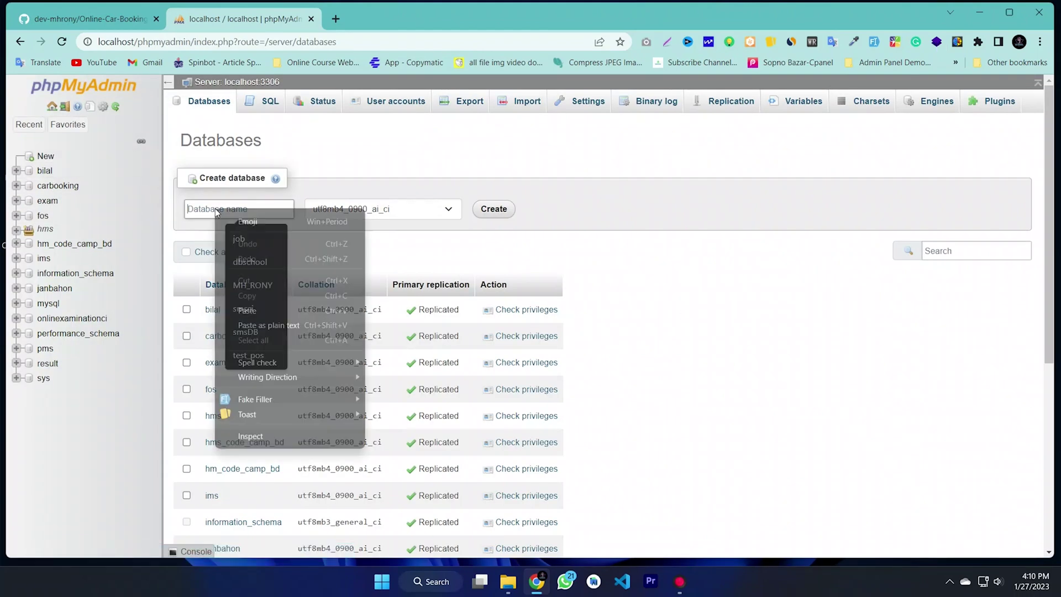
{"action": "left_click", "coordinate": [246, 310]}
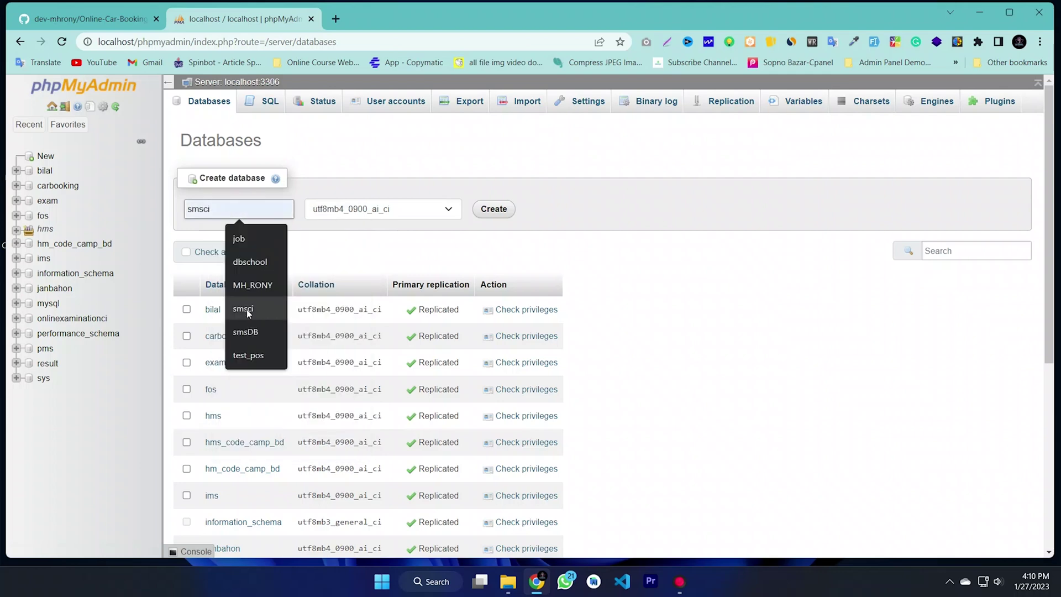
{"action": "key", "text": "ctrl+v"}
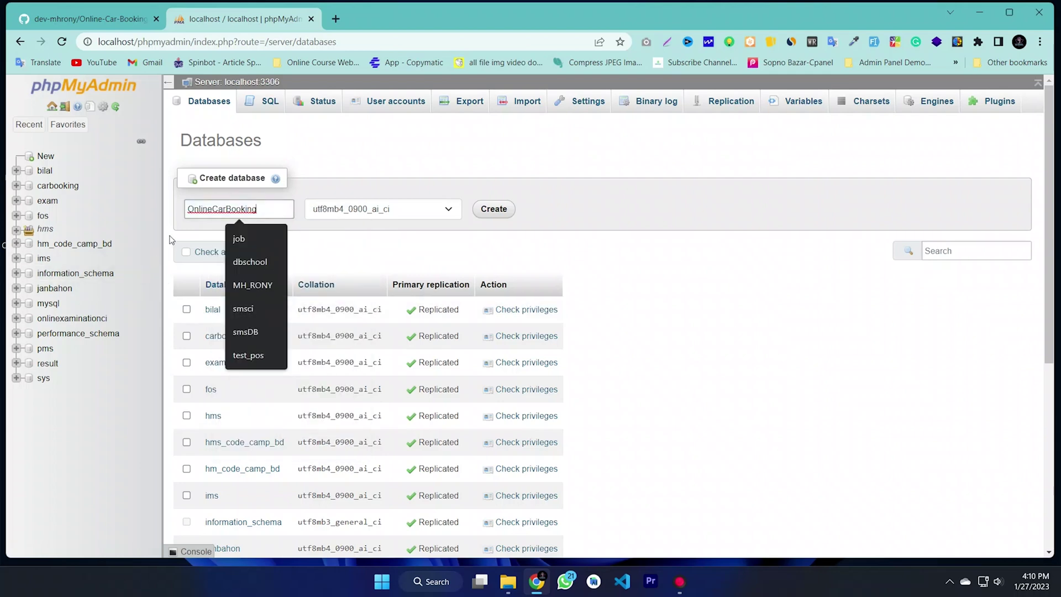
{"action": "left_click", "coordinate": [171, 239]}
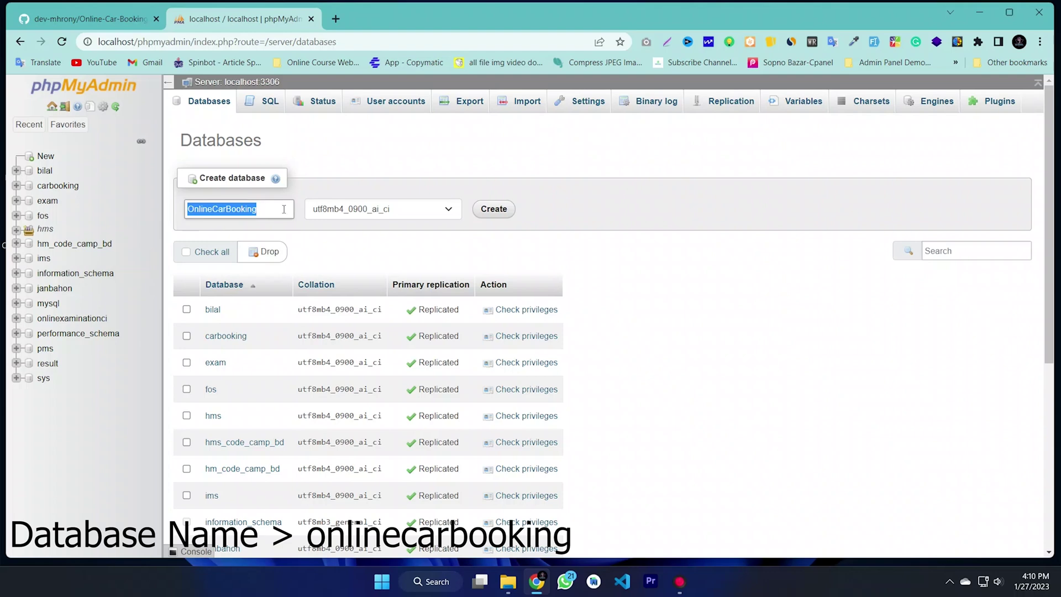
{"action": "left_click", "coordinate": [307, 205]}
{"action": "left_click", "coordinate": [342, 176]}
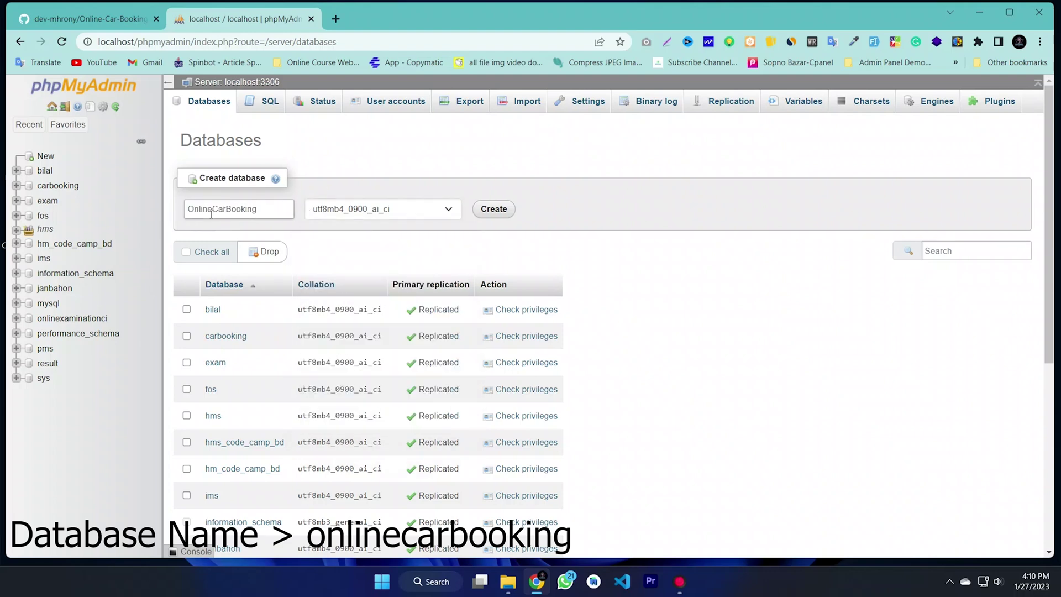
{"action": "left_click", "coordinate": [497, 210]}
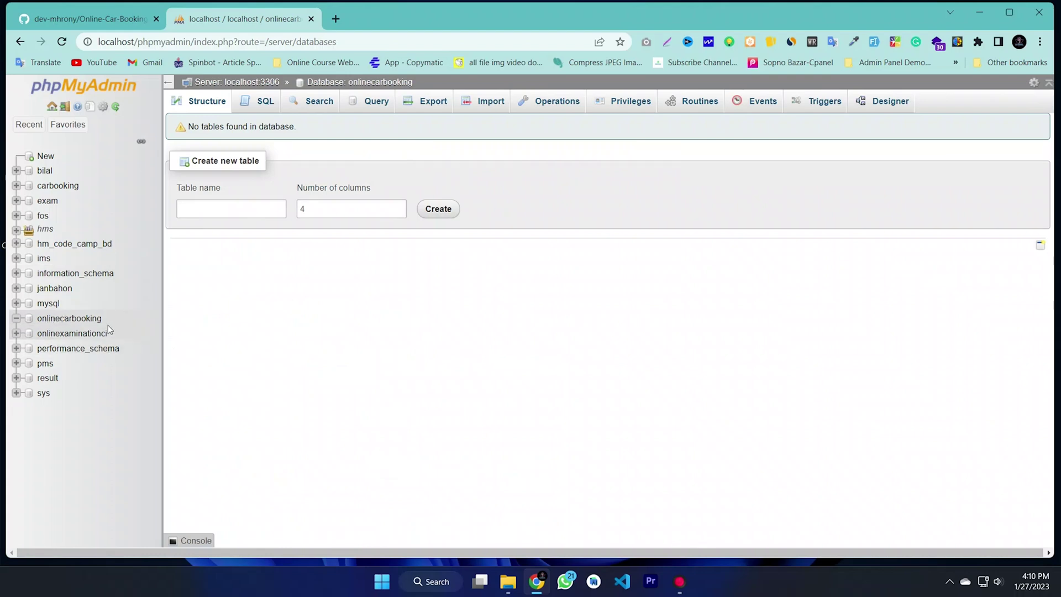
Step: On onlinecarbooking's Import page, choose C:\laragon\www\...\DATABASE FILE\OnlineCarBooking as the file
{"action": "left_click", "coordinate": [78, 320]}
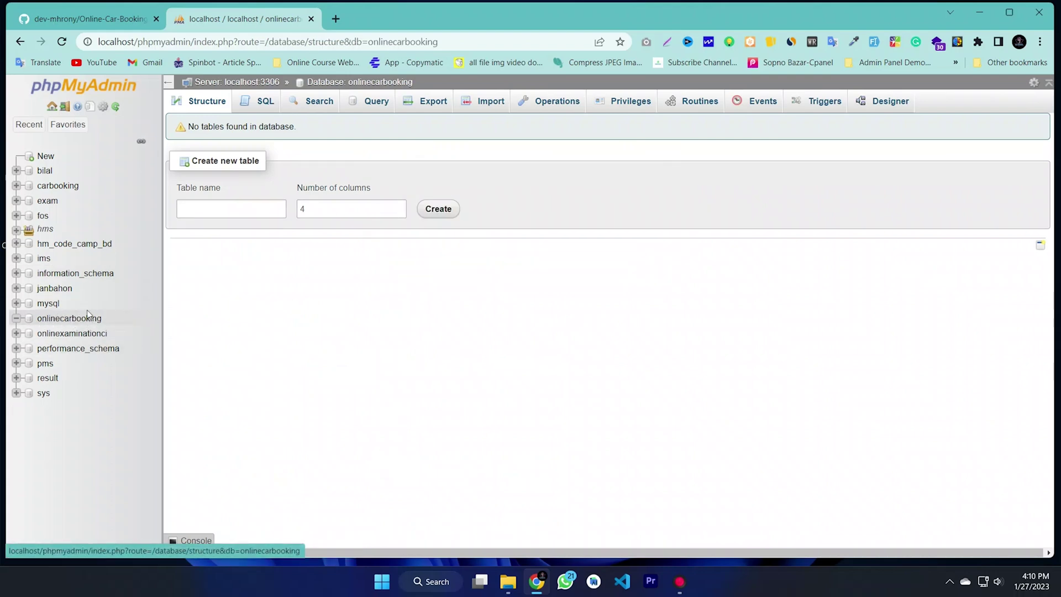
{"action": "left_click", "coordinate": [481, 106]}
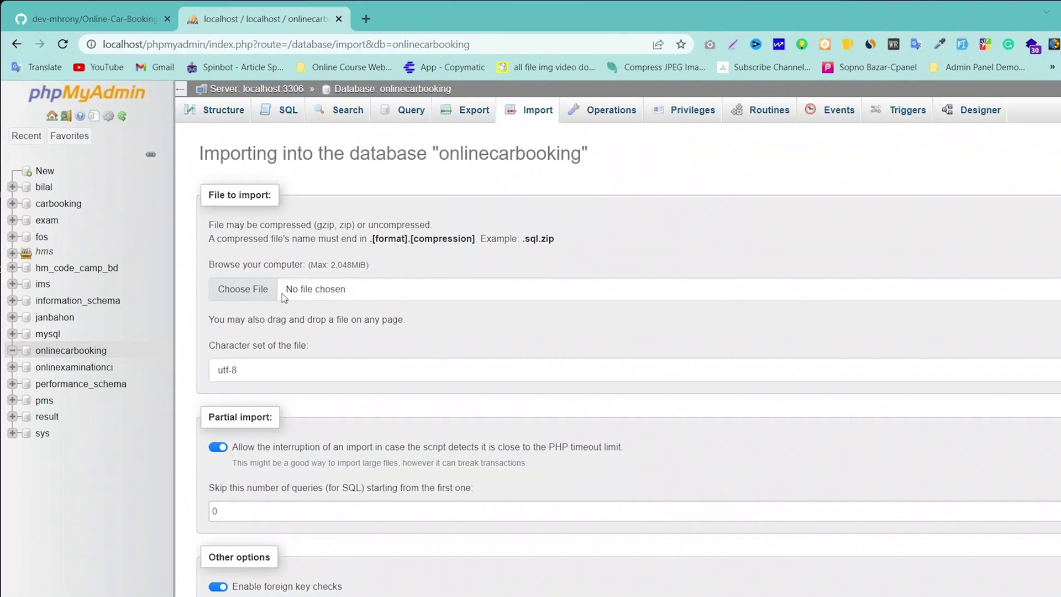
{"action": "left_click", "coordinate": [262, 270]}
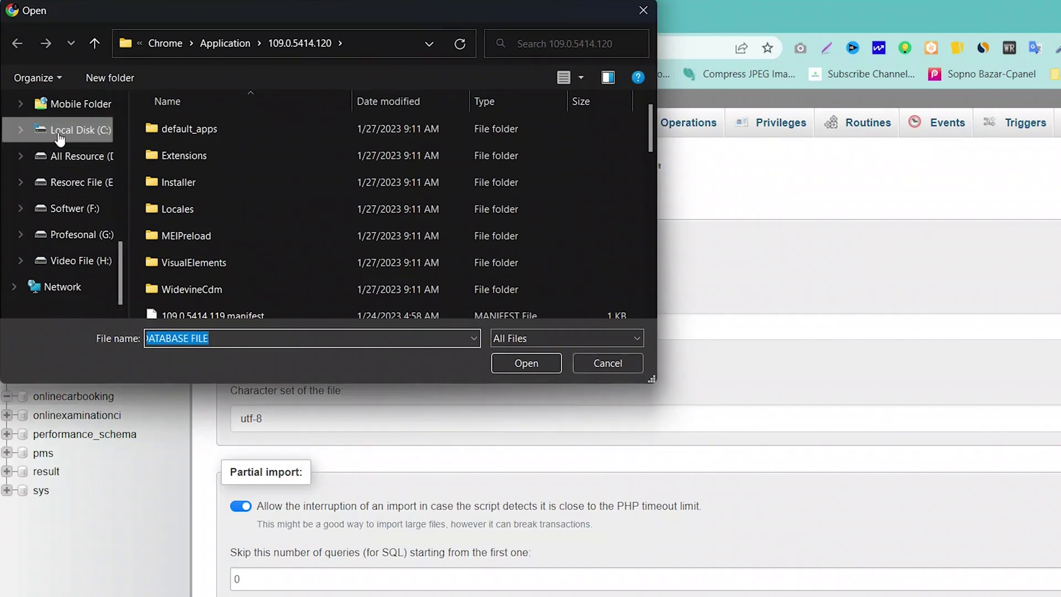
{"action": "left_click_drag", "start_coordinate": [315, 12], "coordinate": [563, 165]}
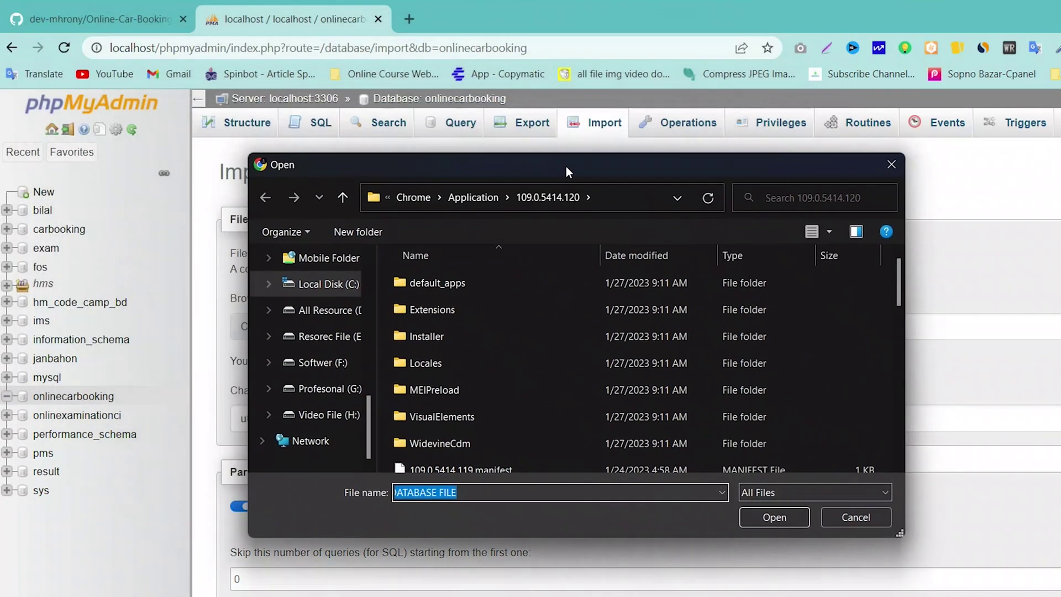
{"action": "left_click", "coordinate": [313, 287]}
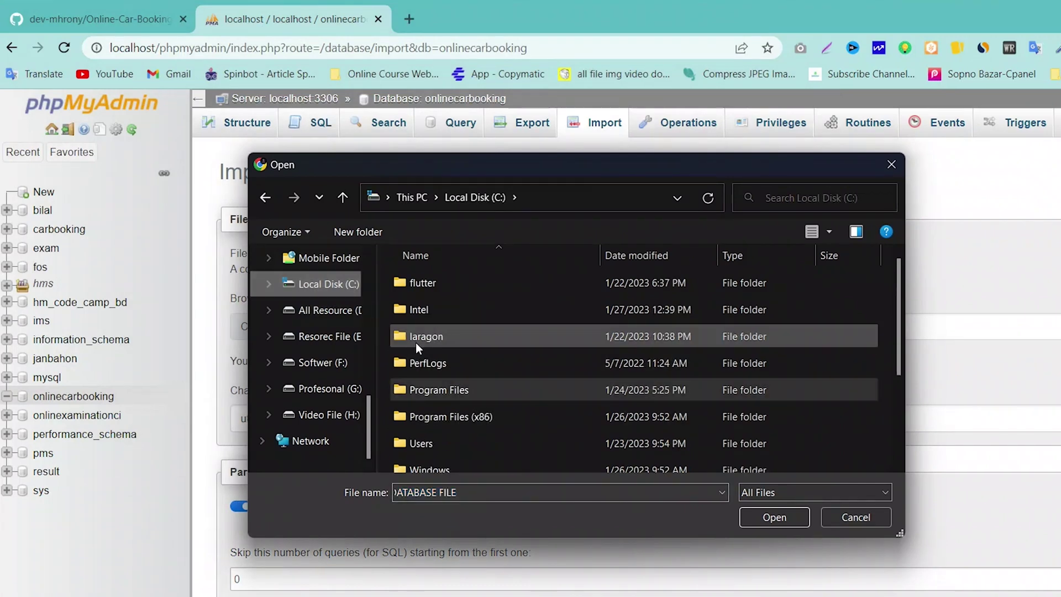
{"action": "double_click", "coordinate": [456, 336]}
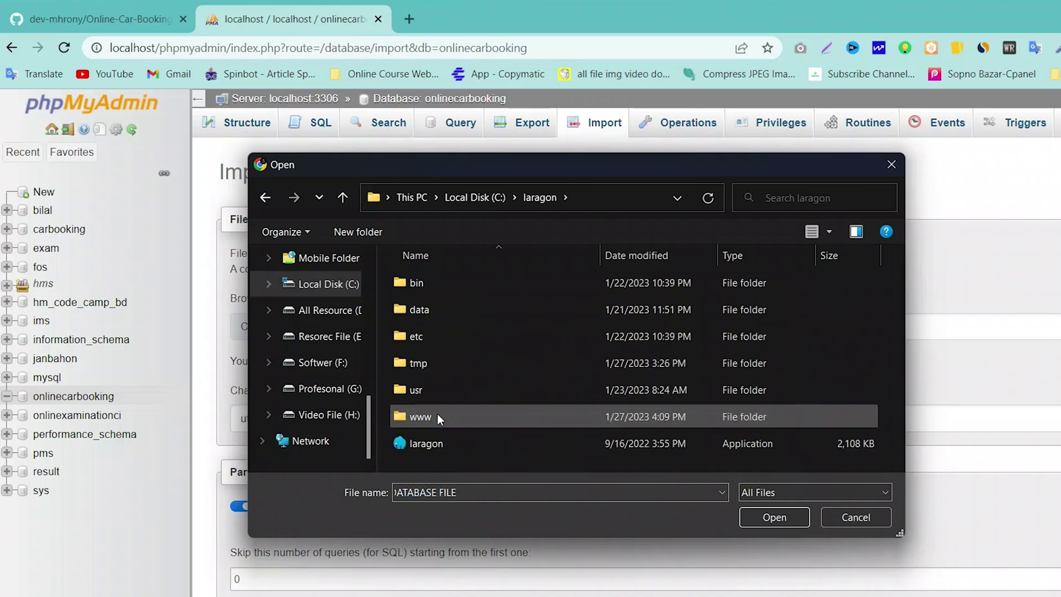
{"action": "double_click", "coordinate": [450, 417]}
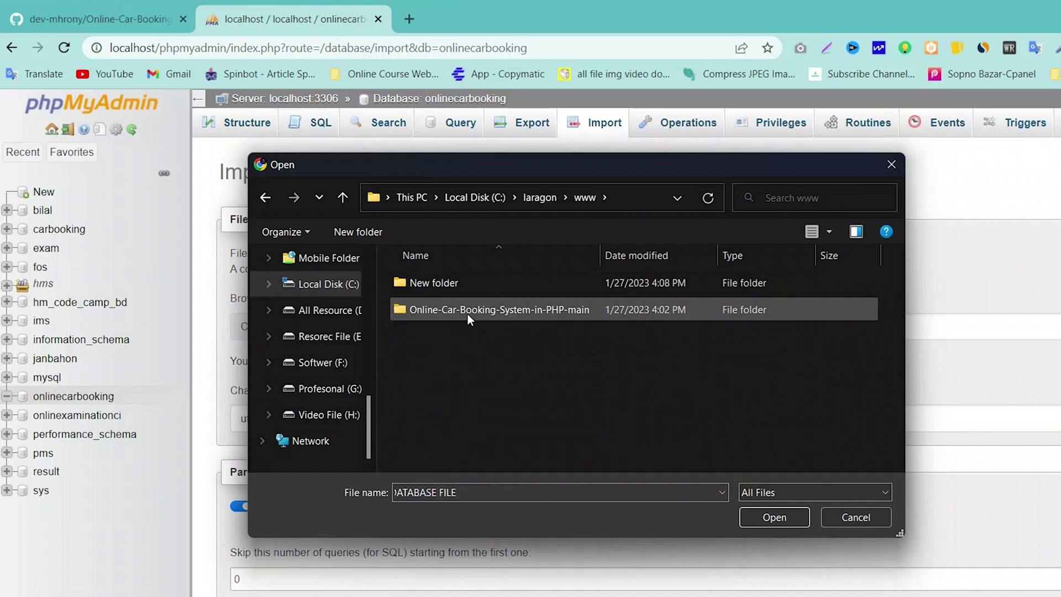
{"action": "double_click", "coordinate": [470, 311]}
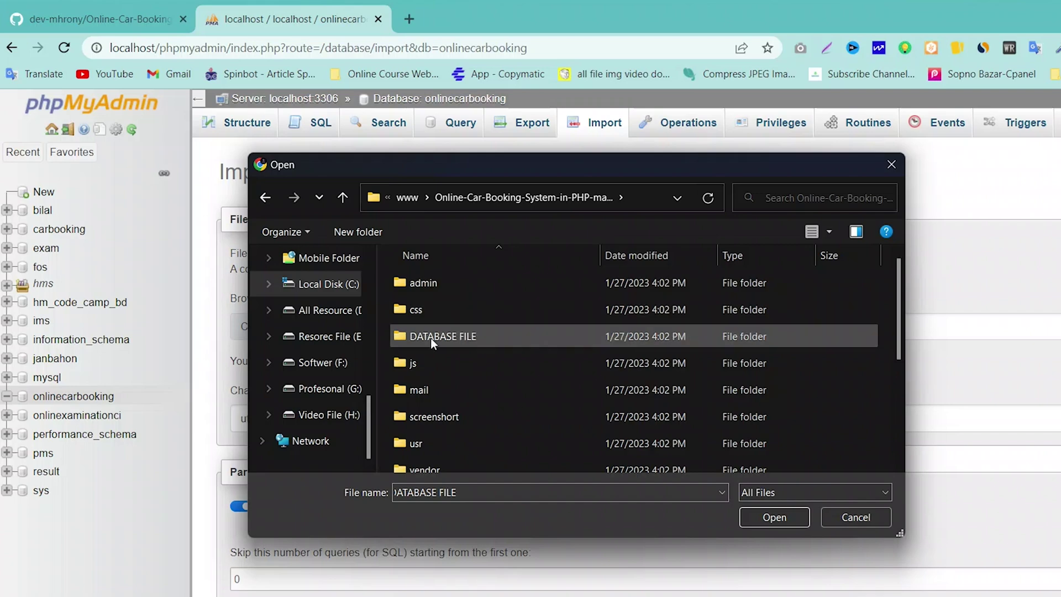
{"action": "double_click", "coordinate": [461, 337]}
{"action": "left_click", "coordinate": [460, 310]}
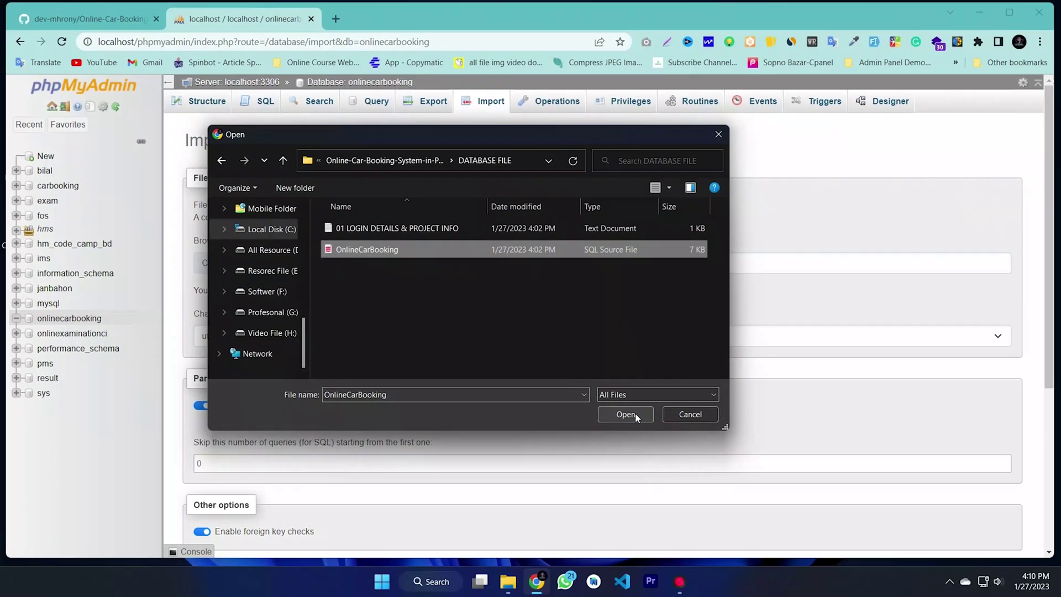
{"action": "left_click", "coordinate": [776, 516]}
Step: Run the SQL import (34 queries) and list the six tms_ tables in Structure
{"action": "scroll", "coordinate": [340, 335], "scroll_direction": "down", "scroll_amount": 5}
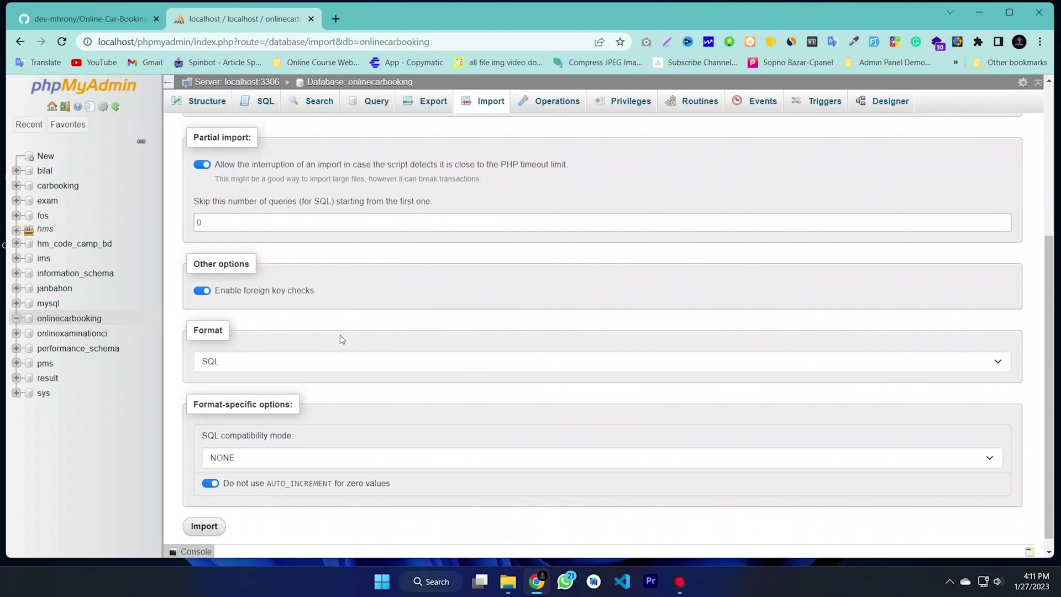
{"action": "left_click", "coordinate": [203, 514]}
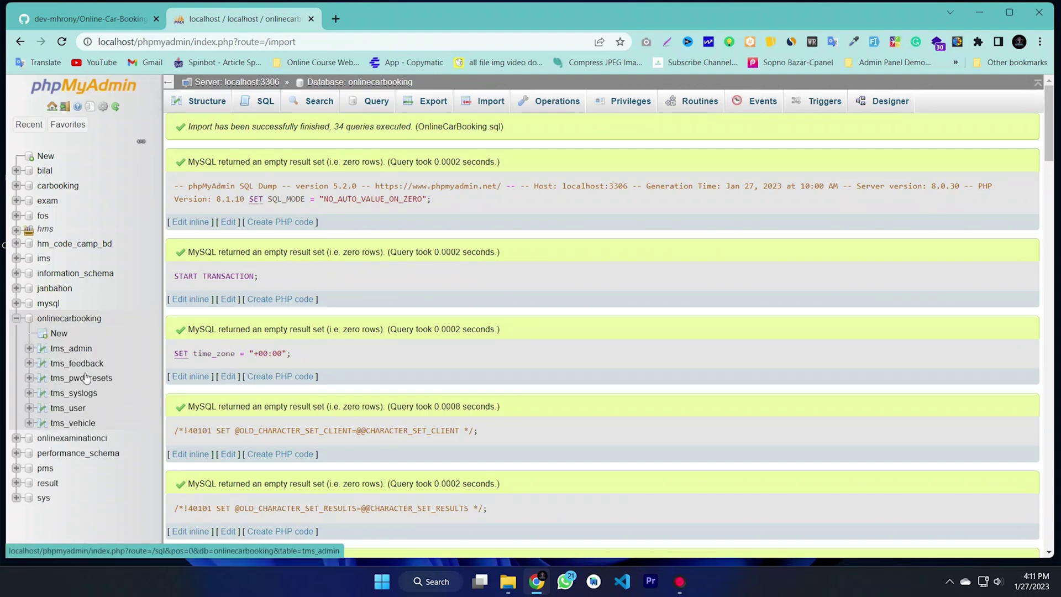
{"action": "scroll", "coordinate": [387, 276], "scroll_direction": "down", "scroll_amount": 1}
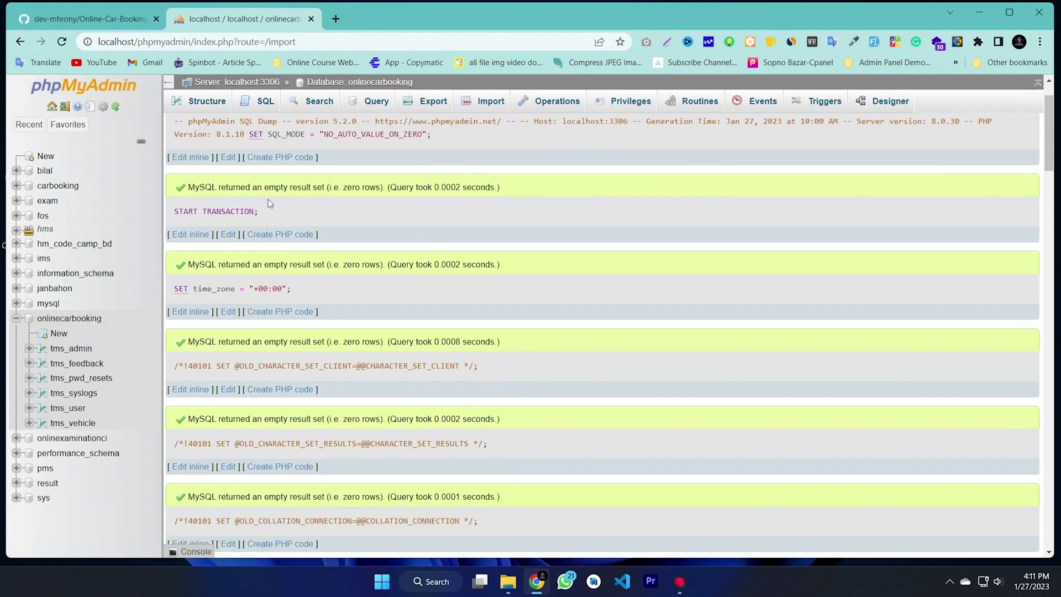
{"action": "left_click", "coordinate": [215, 101]}
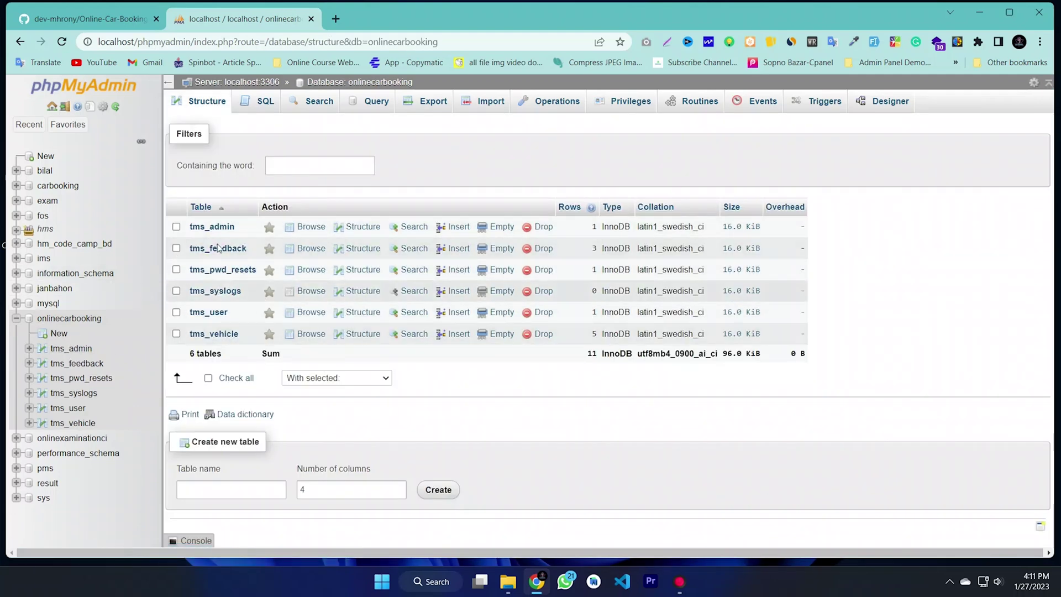
Step: Open a new tab and close the phpMyAdmin and GitHub tabs
{"action": "left_click", "coordinate": [334, 19]}
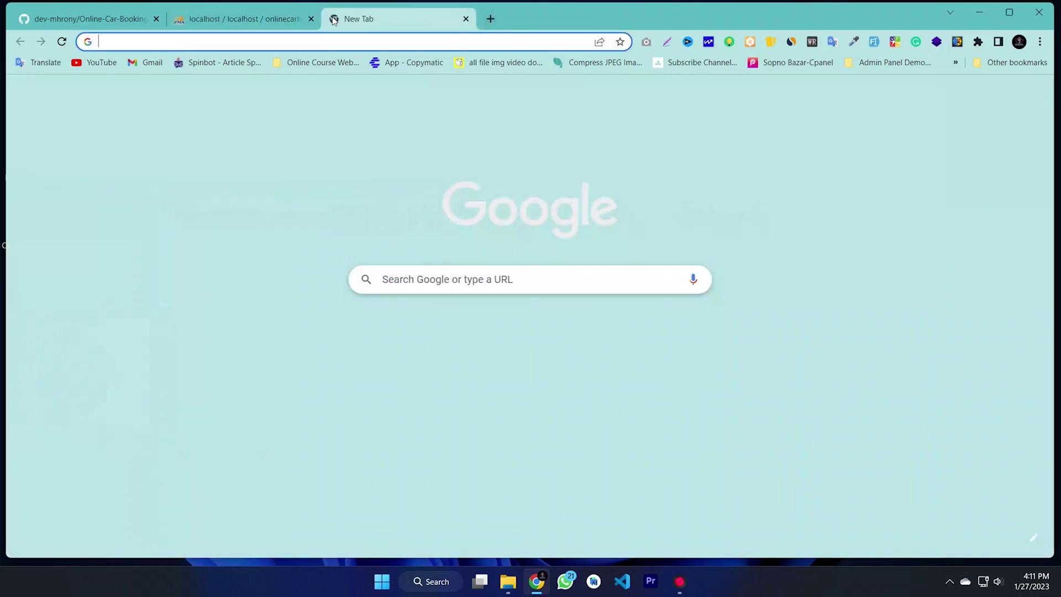
{"action": "left_click", "coordinate": [311, 19]}
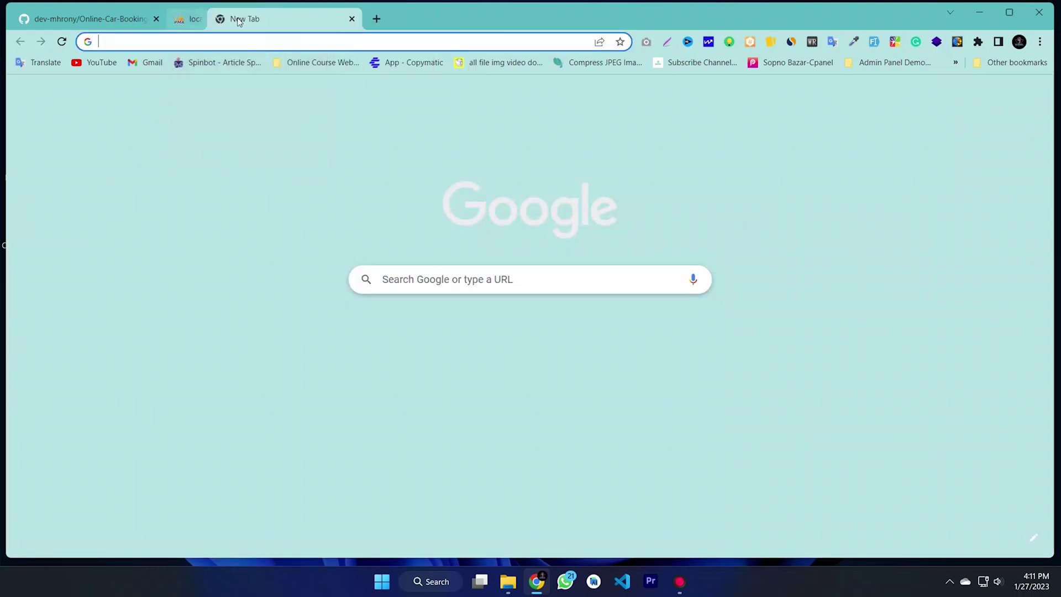
{"action": "left_click", "coordinate": [155, 20]}
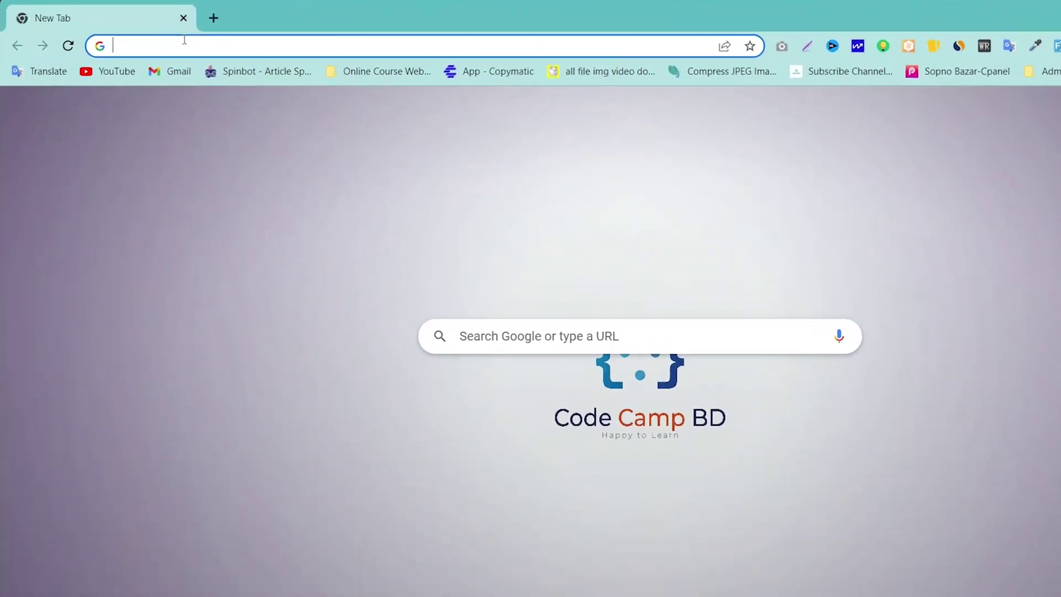
Step: Enter localhost as the address to load the root listing
{"action": "left_click", "coordinate": [157, 39]}
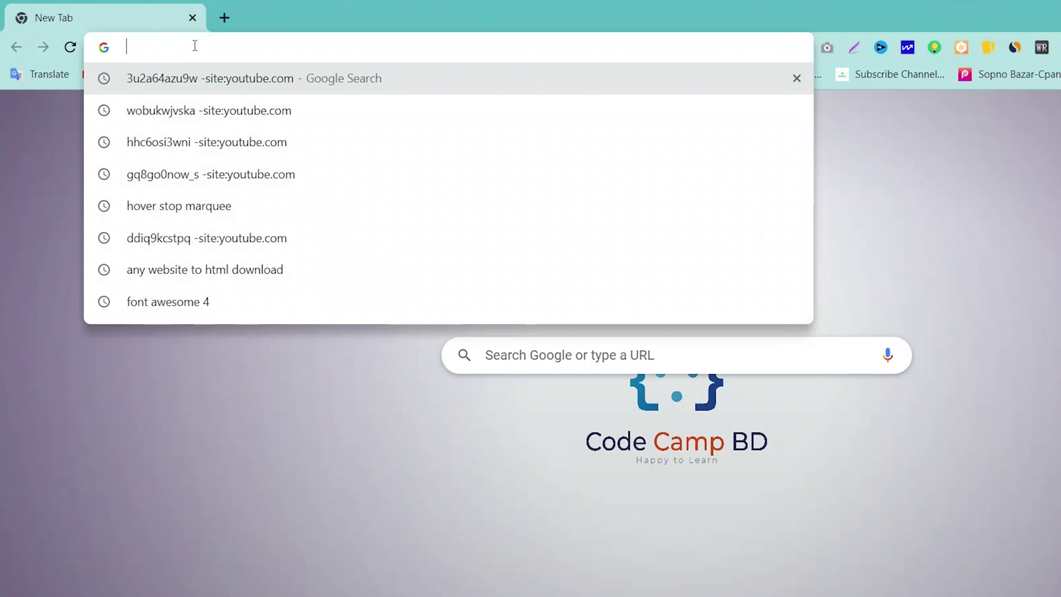
{"action": "type", "text": "localhost"}
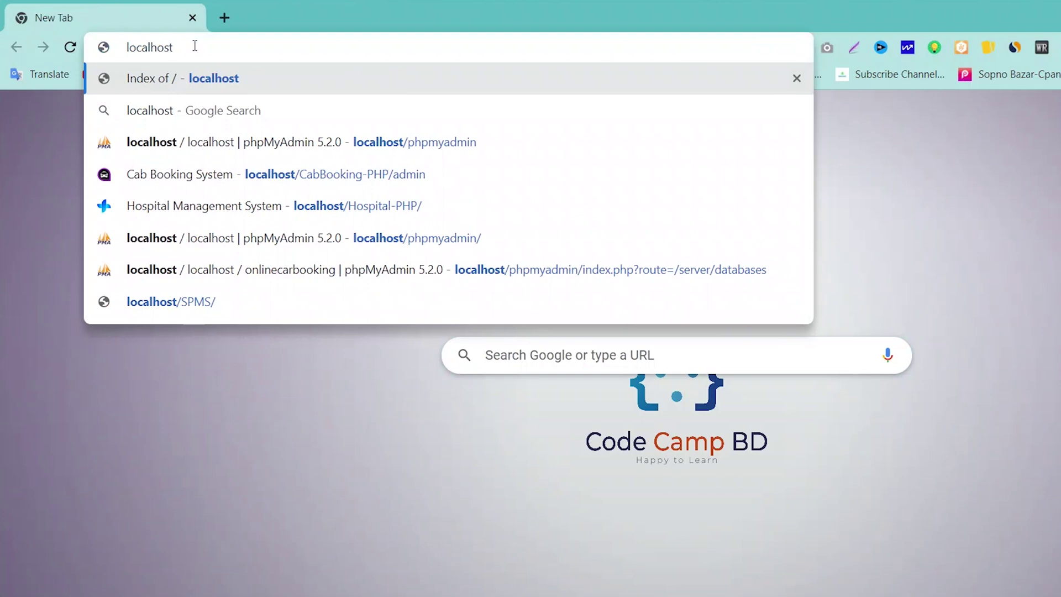
{"action": "left_click_drag", "start_coordinate": [196, 47], "coordinate": [97, 46]}
{"action": "left_click", "coordinate": [268, 46]}
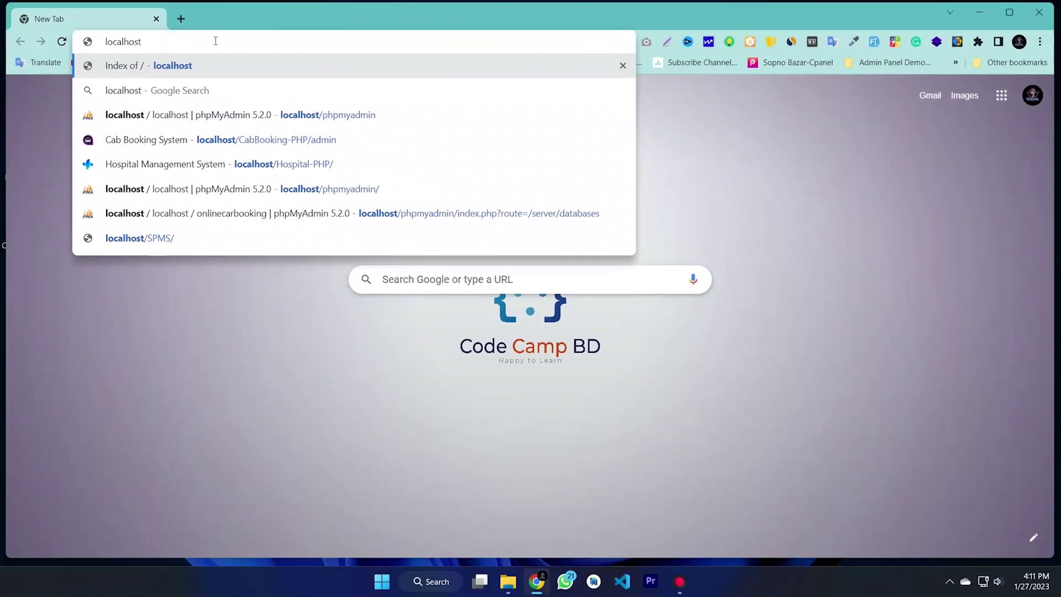
{"action": "key", "text": "Return"}
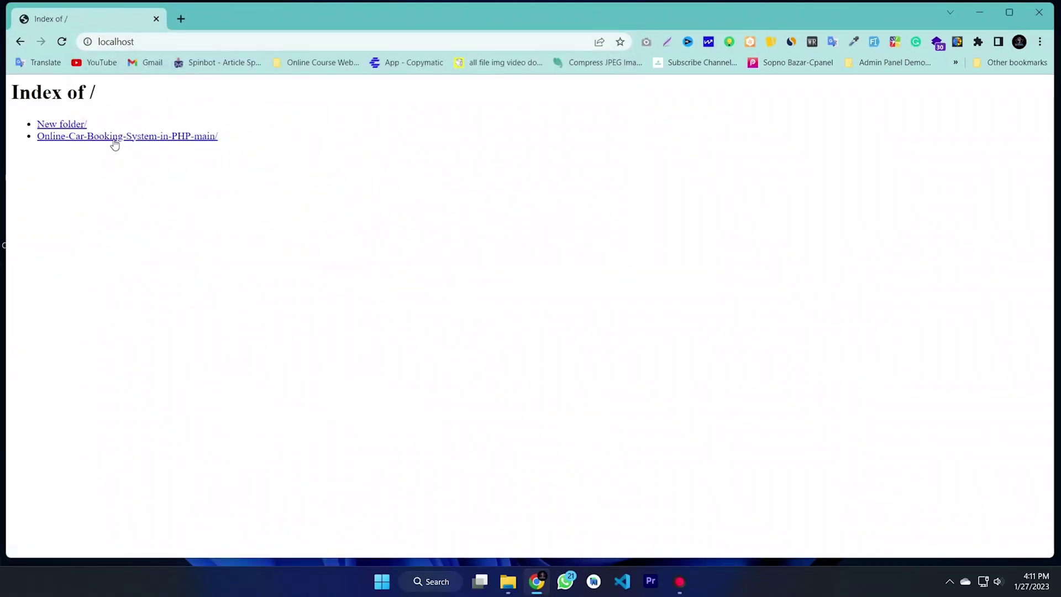
Step: Open the Online-Car-Booking-System-in-PHP-main site and browse its Services, Contact and Gallery pages
{"action": "left_click", "coordinate": [145, 138]}
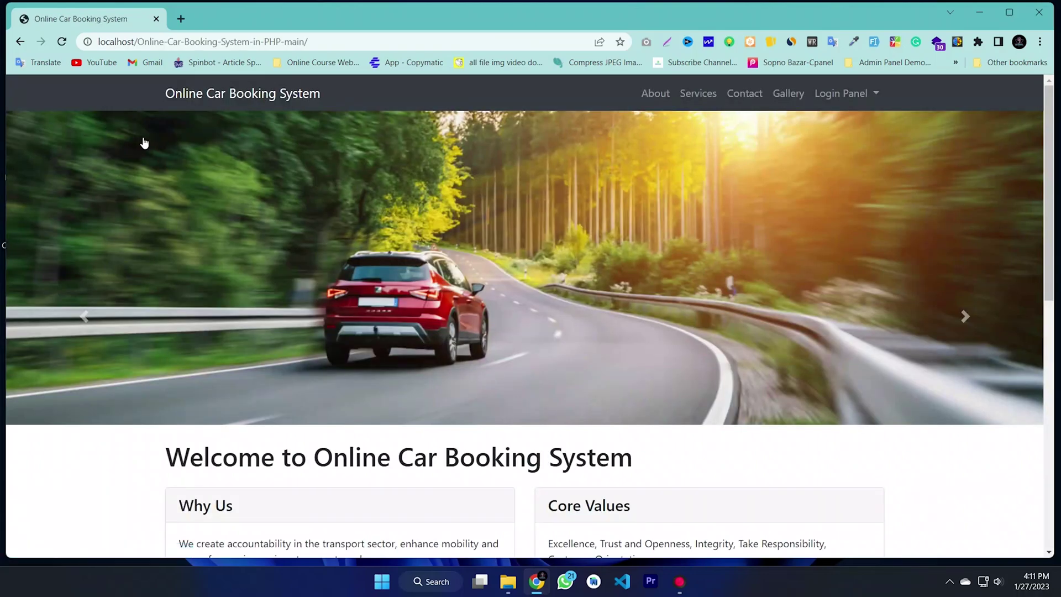
{"action": "scroll", "coordinate": [555, 220], "scroll_direction": "down", "scroll_amount": 10}
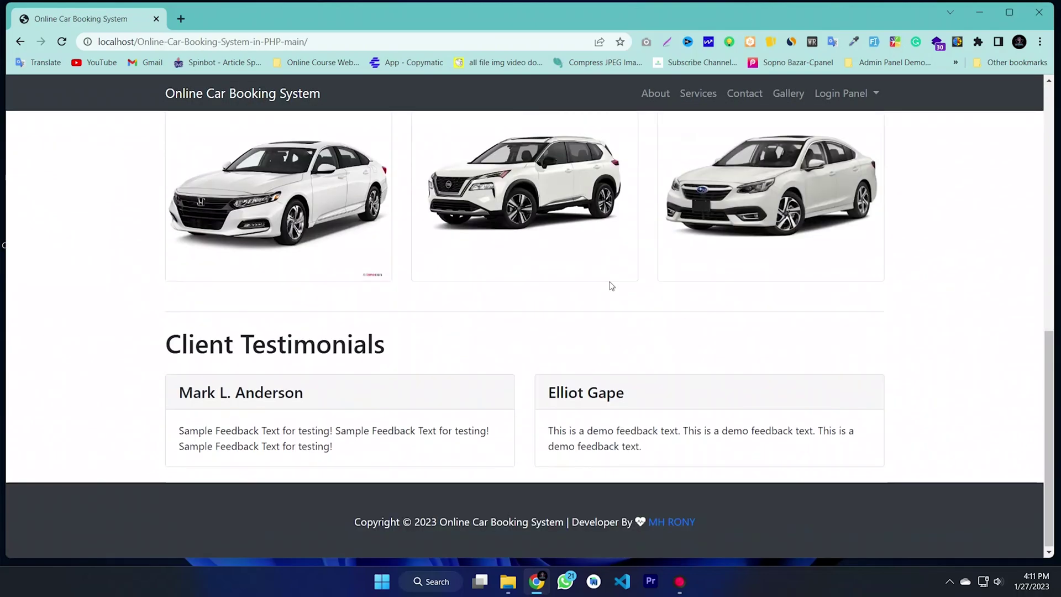
{"action": "scroll", "coordinate": [564, 386], "scroll_direction": "up", "scroll_amount": 10}
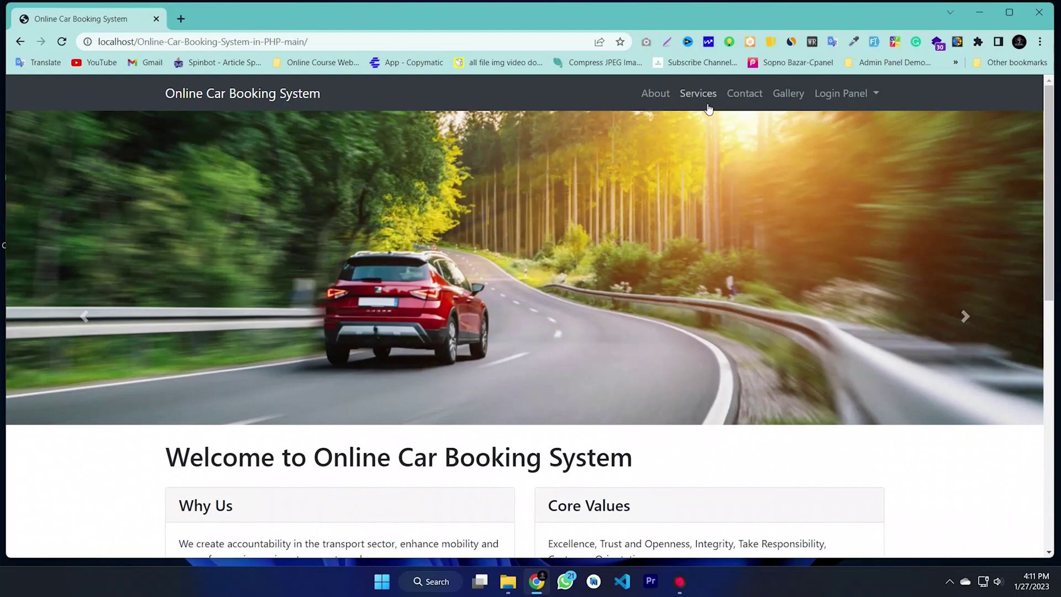
{"action": "left_click", "coordinate": [708, 105]}
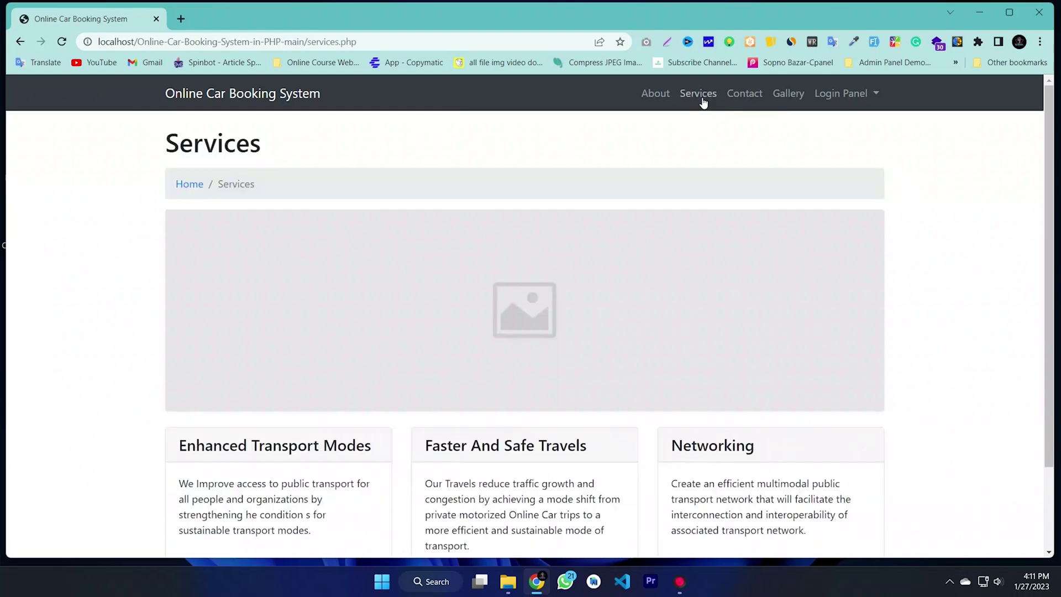
{"action": "scroll", "coordinate": [497, 359], "scroll_direction": "down", "scroll_amount": 2}
{"action": "scroll", "coordinate": [561, 389], "scroll_direction": "up", "scroll_amount": 2}
{"action": "left_click", "coordinate": [744, 93]}
{"action": "scroll", "coordinate": [519, 299], "scroll_direction": "down", "scroll_amount": 2}
{"action": "scroll", "coordinate": [513, 315], "scroll_direction": "down", "scroll_amount": 1}
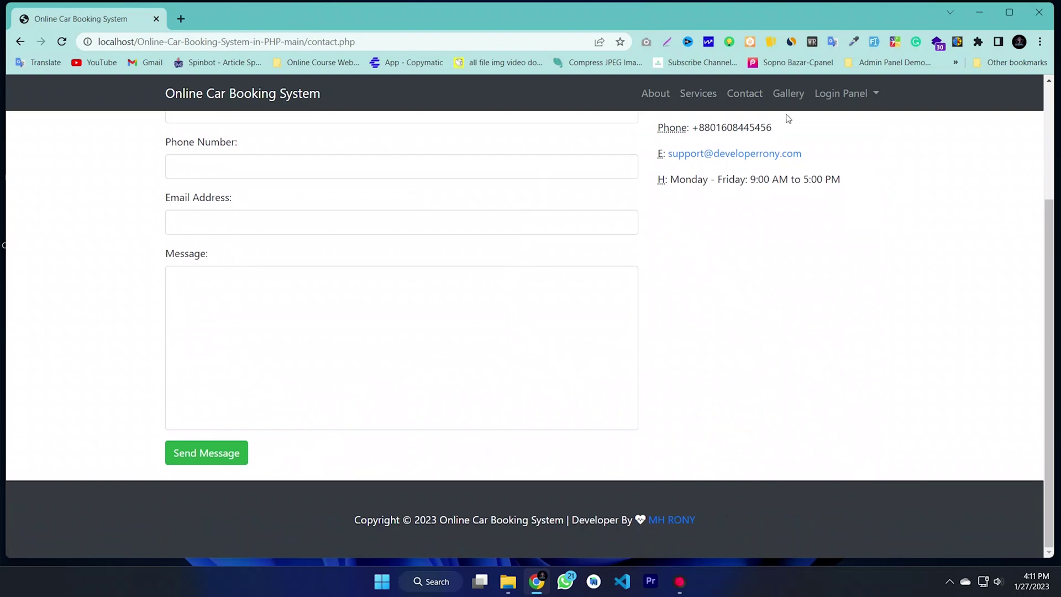
{"action": "left_click", "coordinate": [791, 97]}
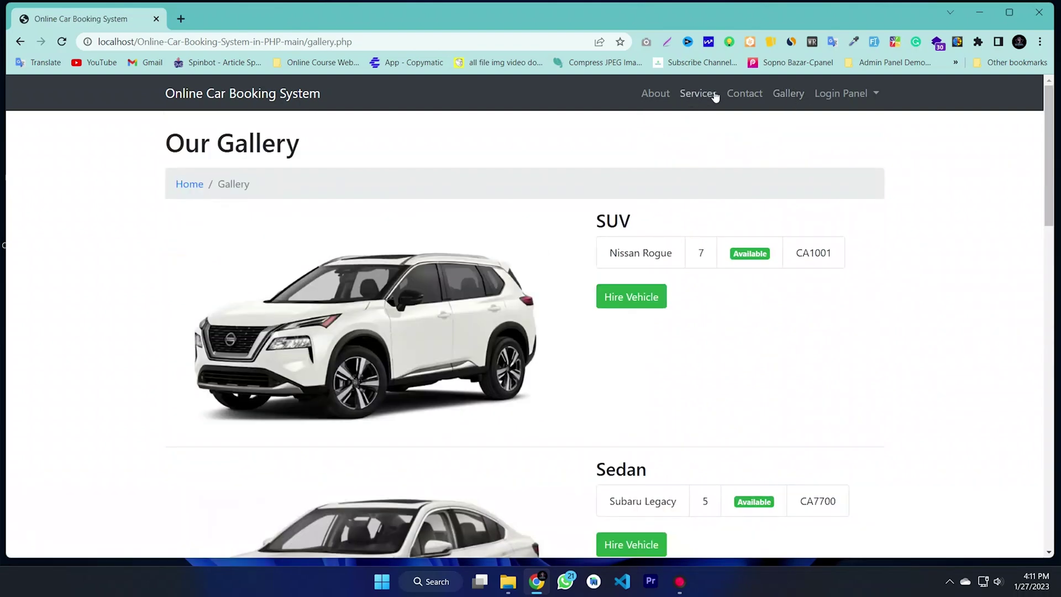
Step: Revisit About, Home, Services, Contact and Gallery, then show the Admin and Client login options
{"action": "left_click", "coordinate": [659, 94]}
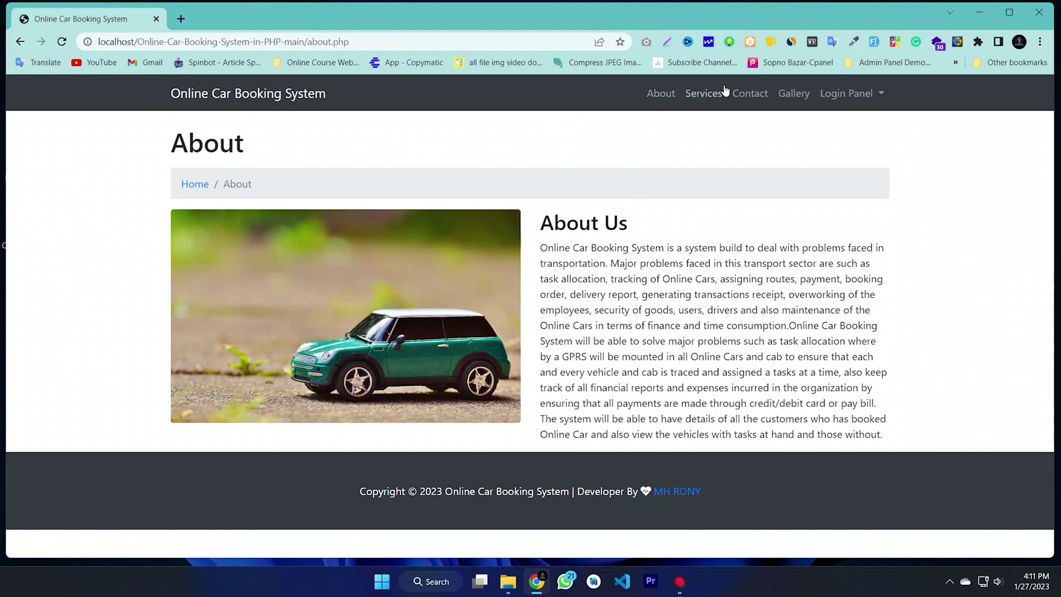
{"action": "left_click", "coordinate": [293, 100]}
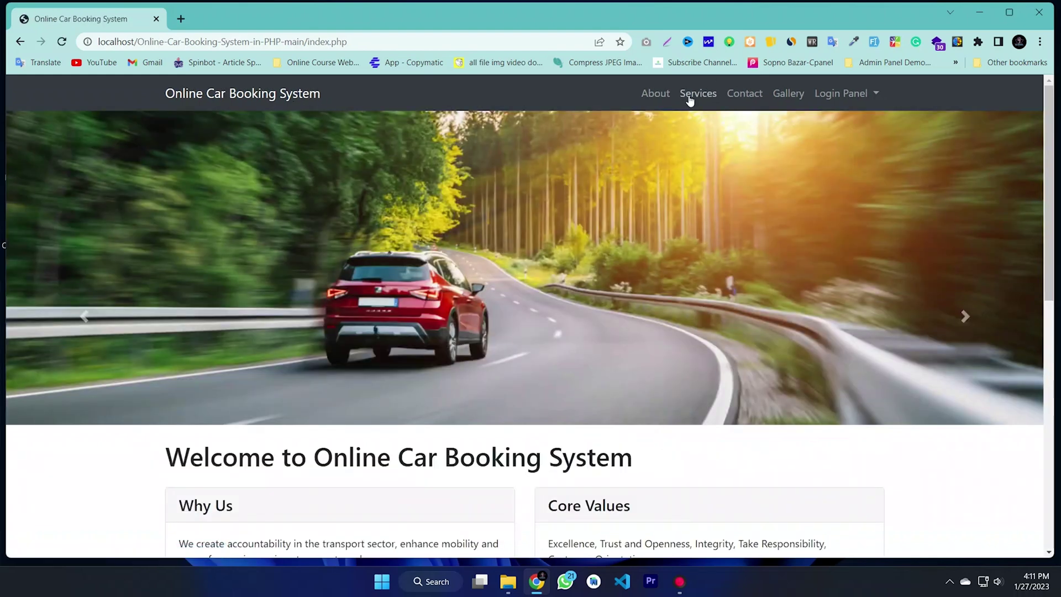
{"action": "left_click", "coordinate": [655, 94]}
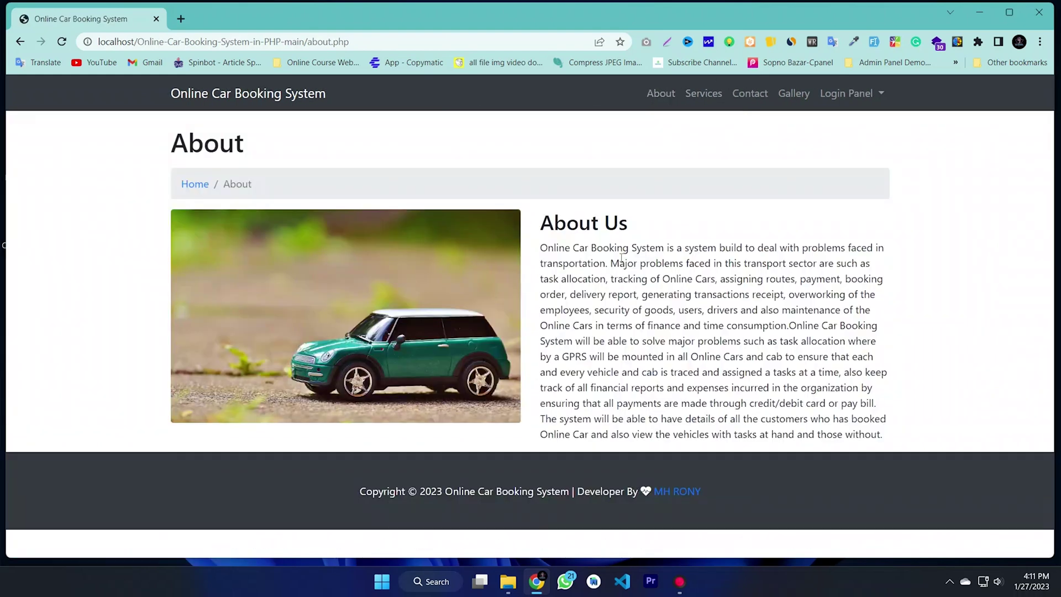
{"action": "left_click", "coordinate": [702, 95]}
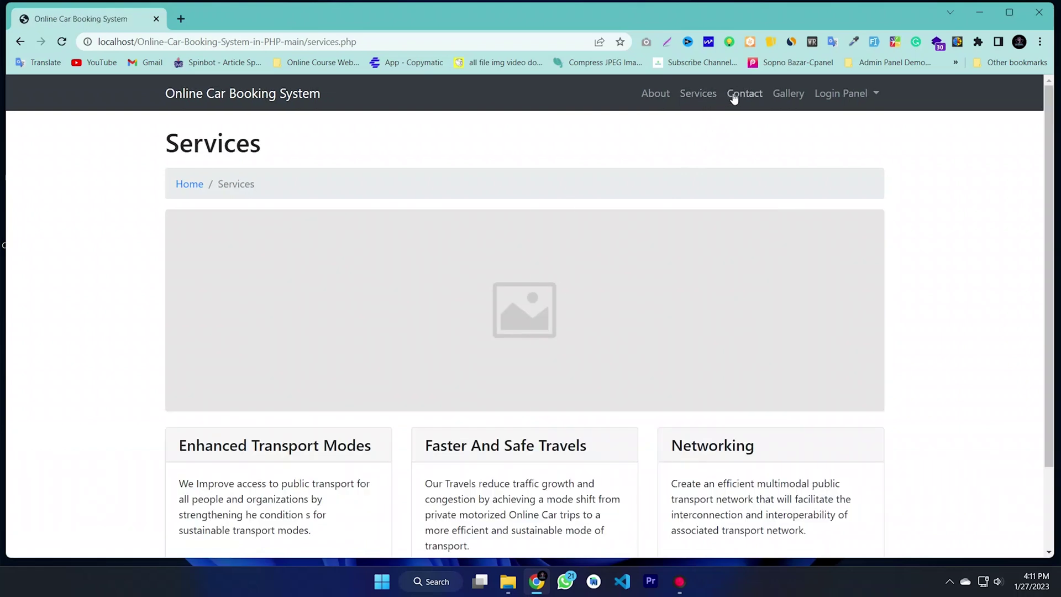
{"action": "left_click", "coordinate": [734, 95]}
{"action": "scroll", "coordinate": [692, 198], "scroll_direction": "down", "scroll_amount": 3}
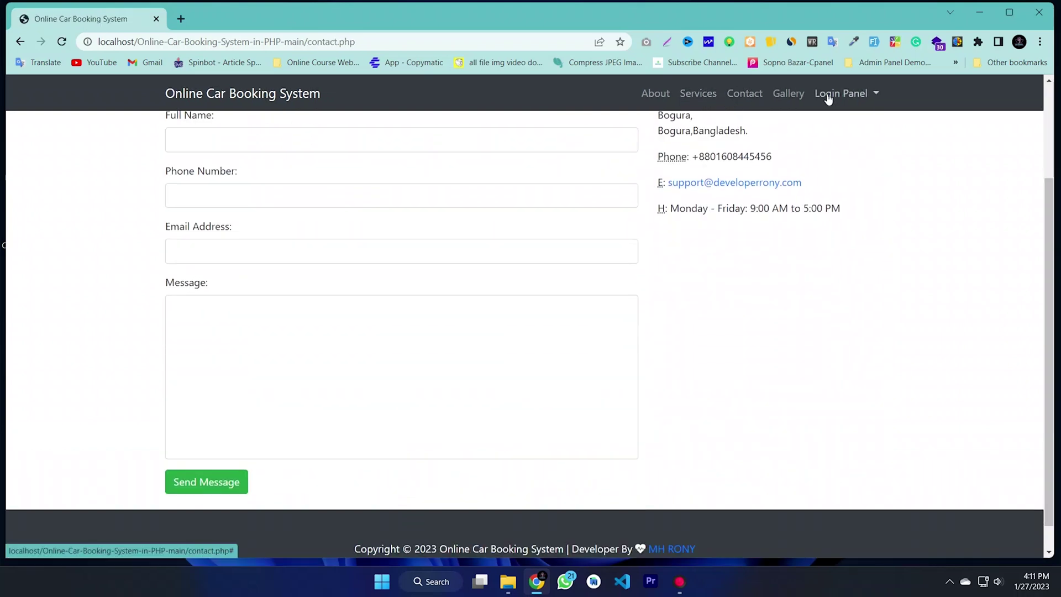
{"action": "left_click", "coordinate": [788, 94]}
{"action": "scroll", "coordinate": [558, 305], "scroll_direction": "down", "scroll_amount": 3}
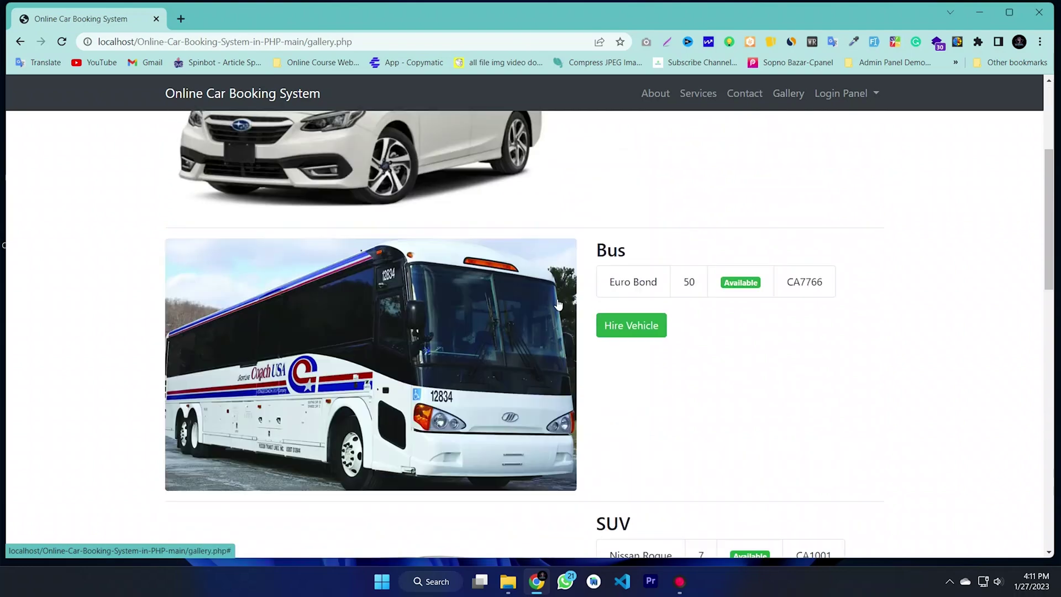
{"action": "scroll", "coordinate": [558, 305], "scroll_direction": "down", "scroll_amount": 15}
{"action": "scroll", "coordinate": [602, 421], "scroll_direction": "up", "scroll_amount": 2}
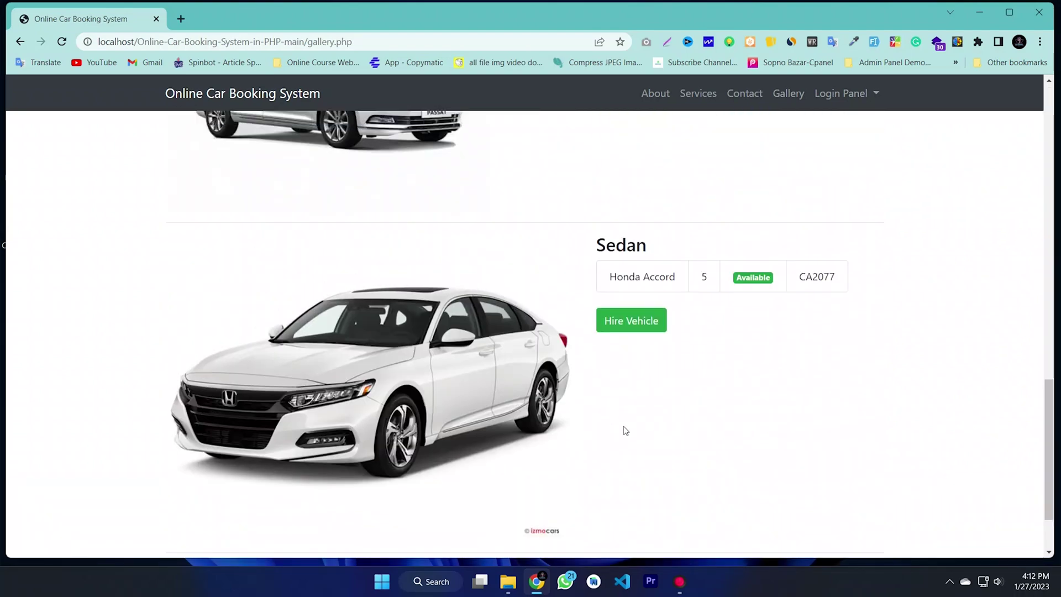
{"action": "scroll", "coordinate": [625, 431], "scroll_direction": "up", "scroll_amount": 15}
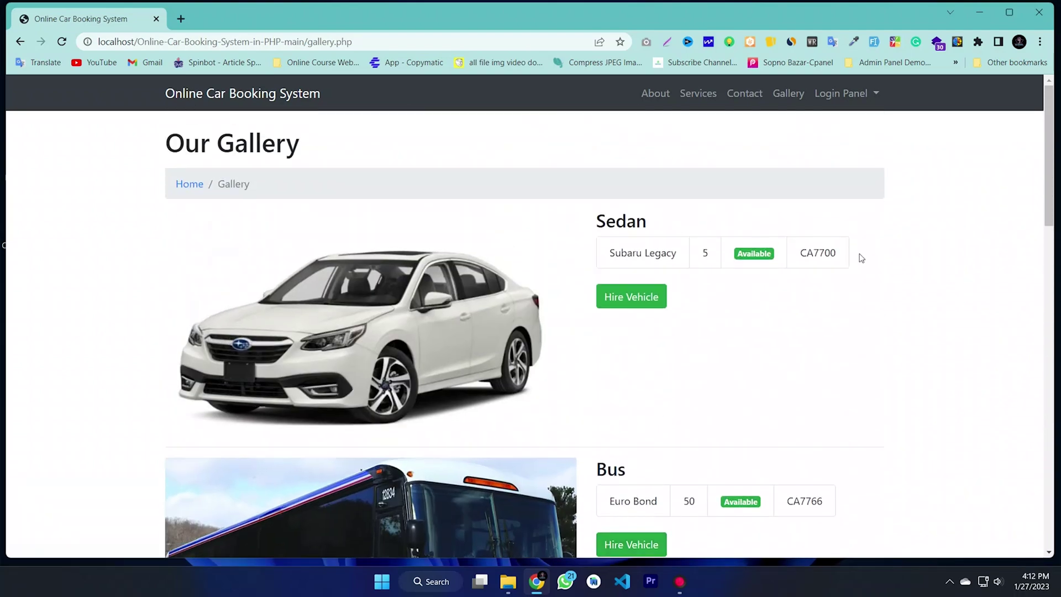
{"action": "left_click", "coordinate": [835, 95]}
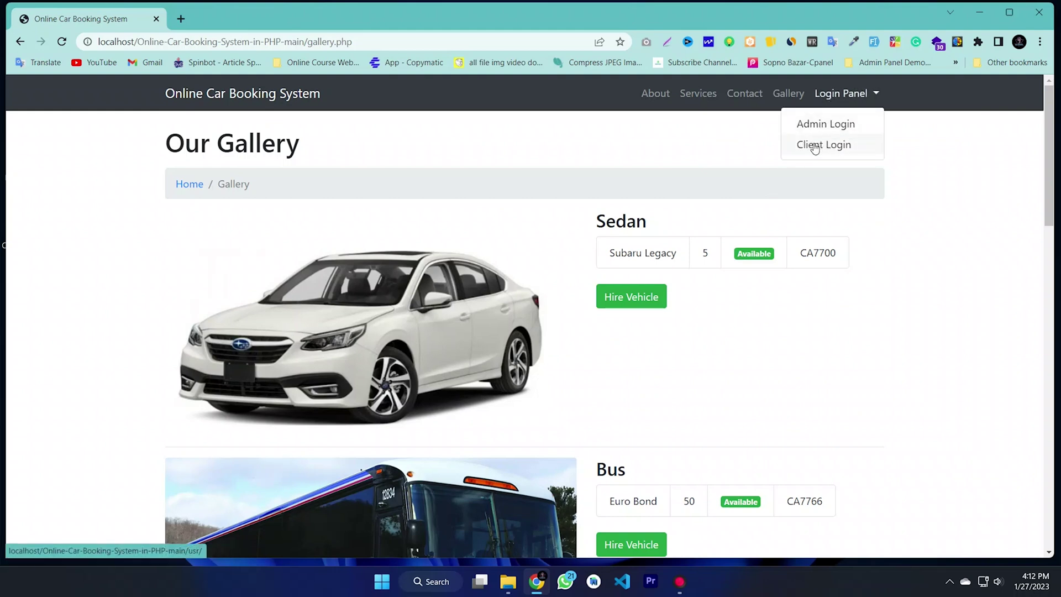
Step: Clear the prefilled client login email and password, then go to the registration page
{"action": "left_click", "coordinate": [820, 146]}
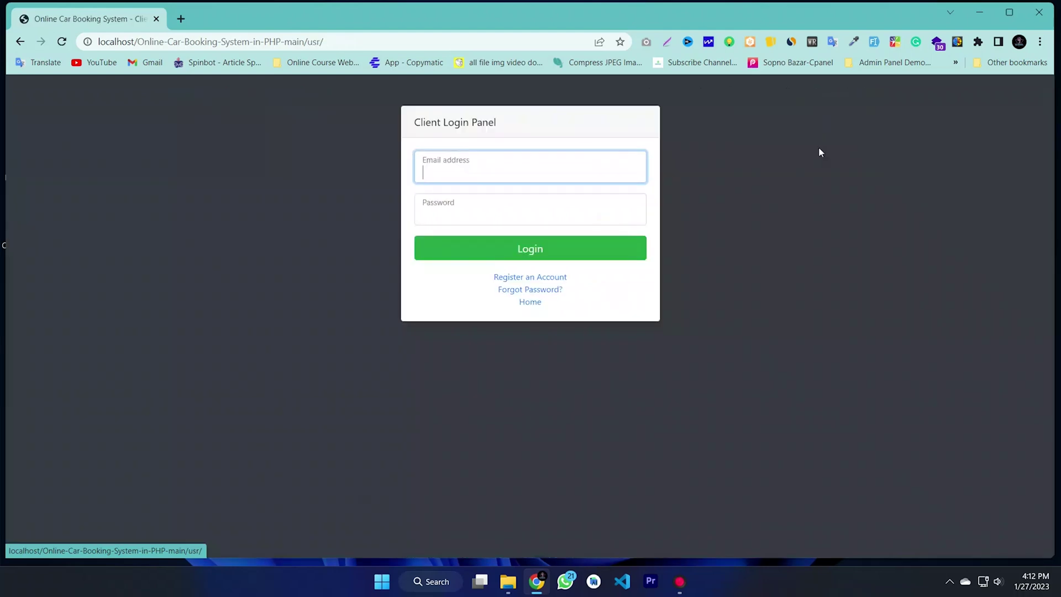
{"action": "triple_click", "coordinate": [534, 176]}
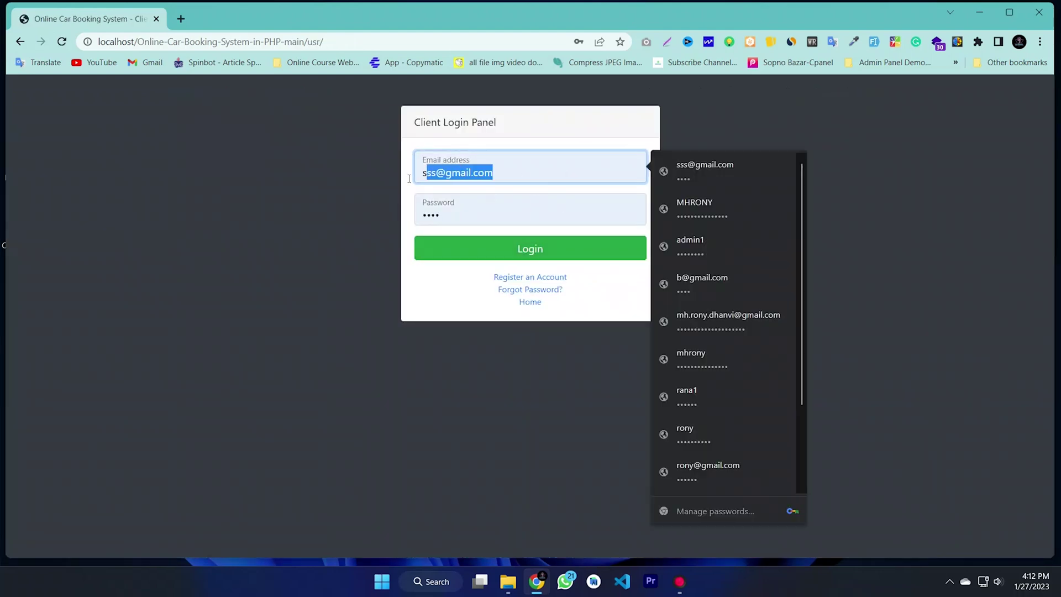
{"action": "key", "text": "BackSpace"}
{"action": "triple_click", "coordinate": [440, 215]}
{"action": "key", "text": "BackSpace"}
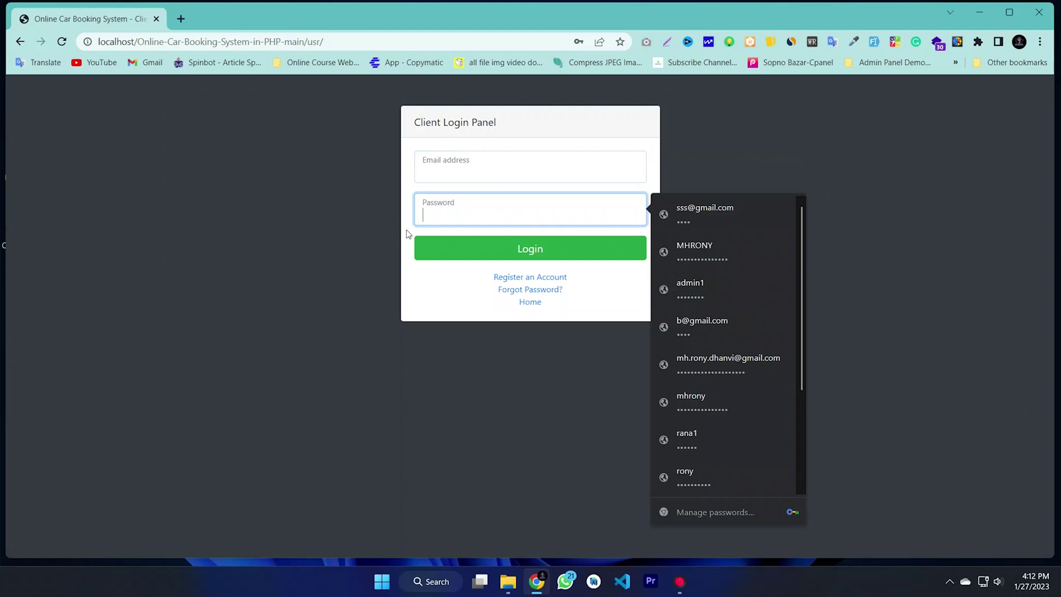
{"action": "left_click", "coordinate": [448, 114]}
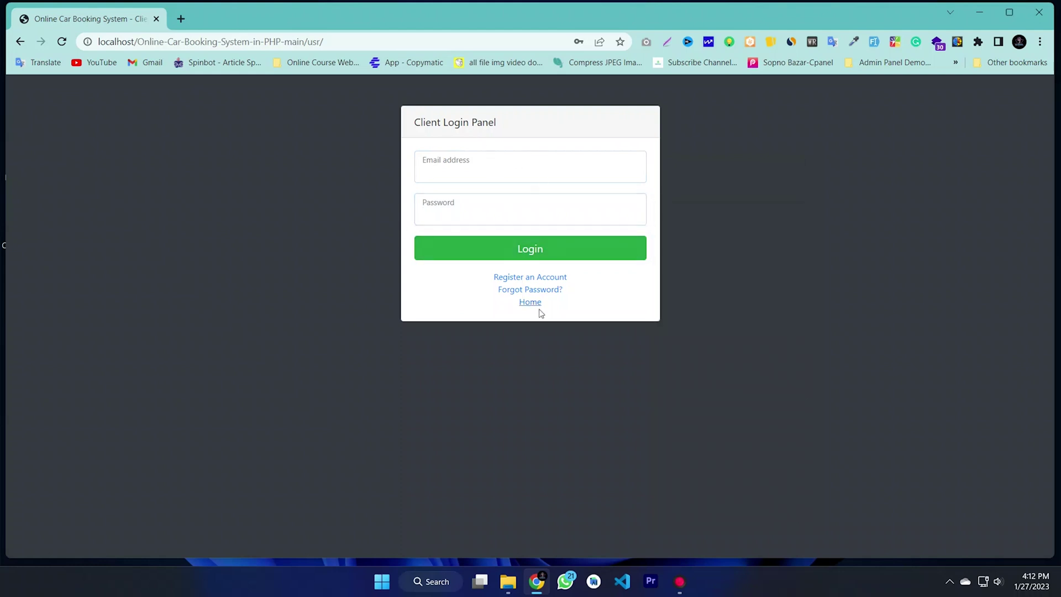
{"action": "left_click", "coordinate": [527, 281]}
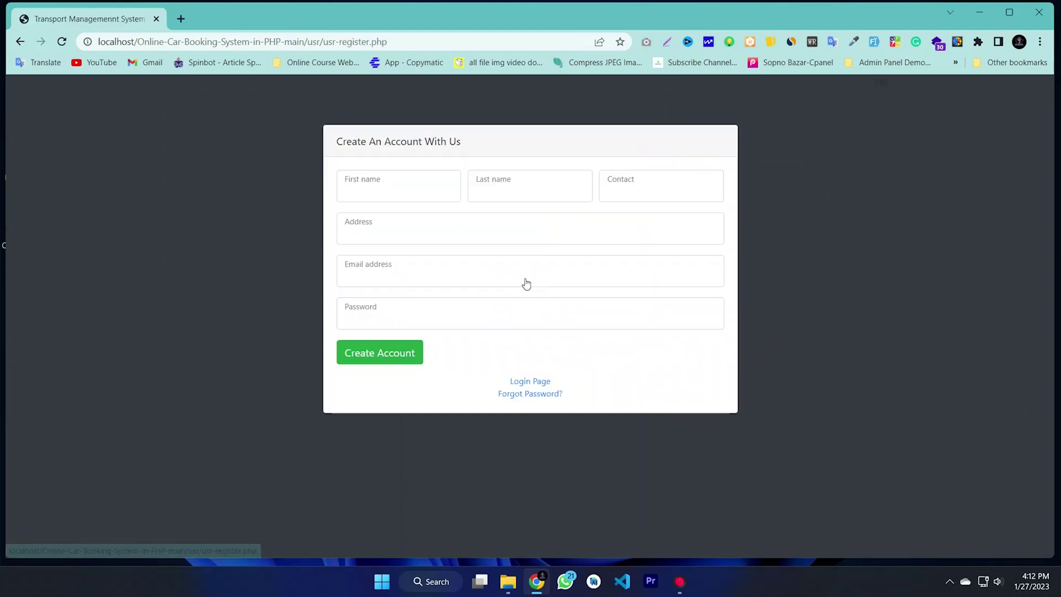
Step: Fill in the registration form's name, contact number and address fields
{"action": "left_click", "coordinate": [375, 193]}
{"action": "key", "text": "BackSpace"}
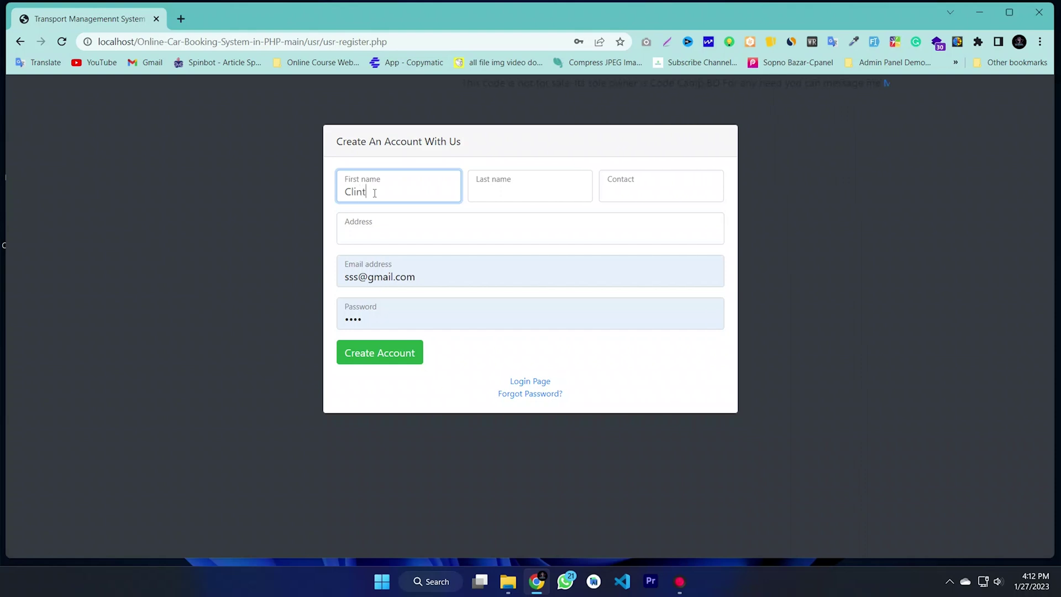
{"action": "left_click", "coordinate": [507, 196]}
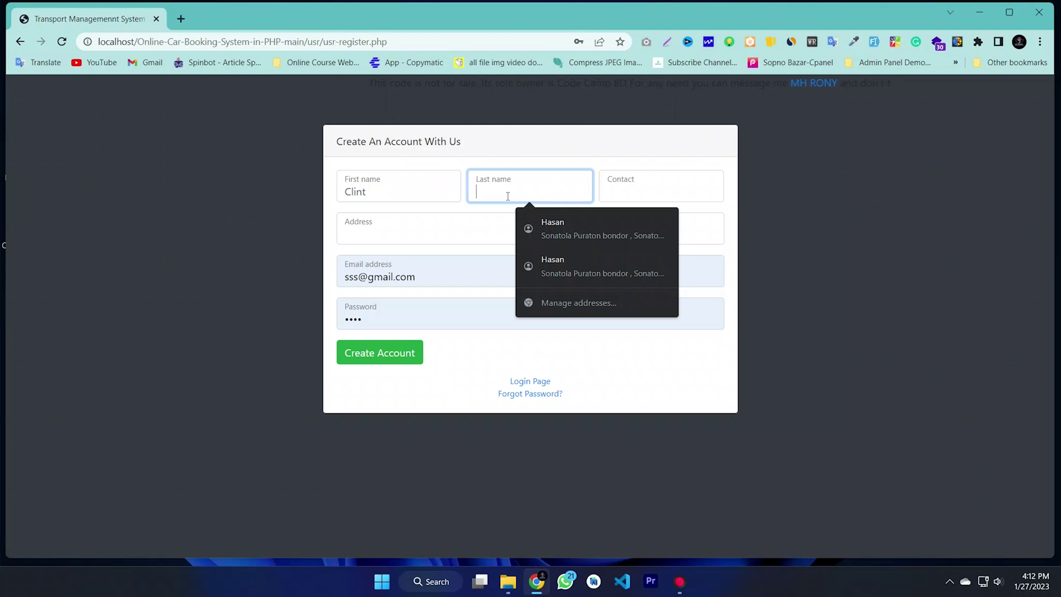
{"action": "type", "text": "01"}
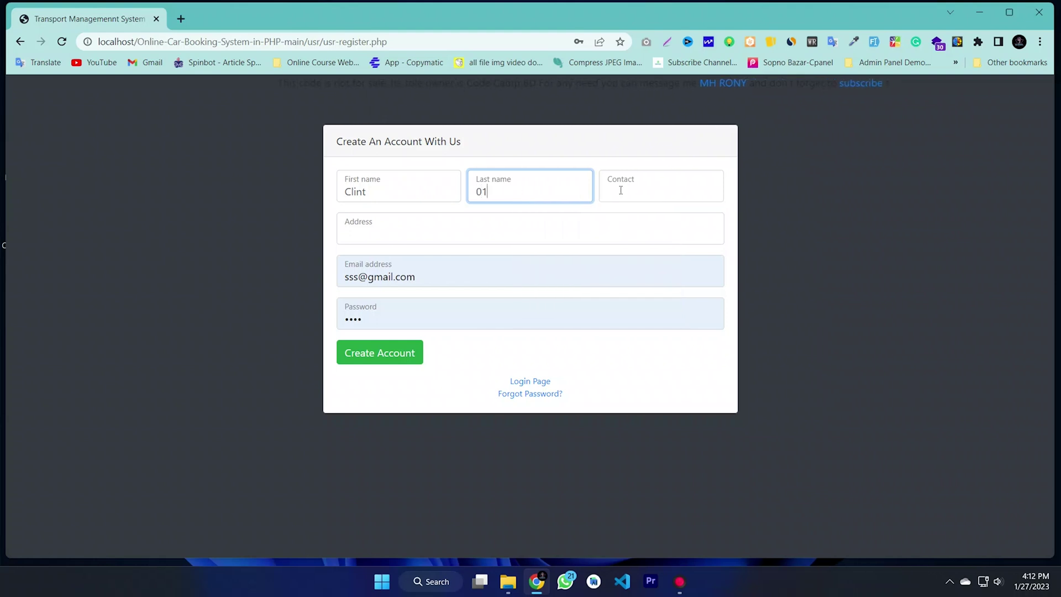
{"action": "left_click", "coordinate": [621, 191]}
{"action": "type", "text": "0160"}
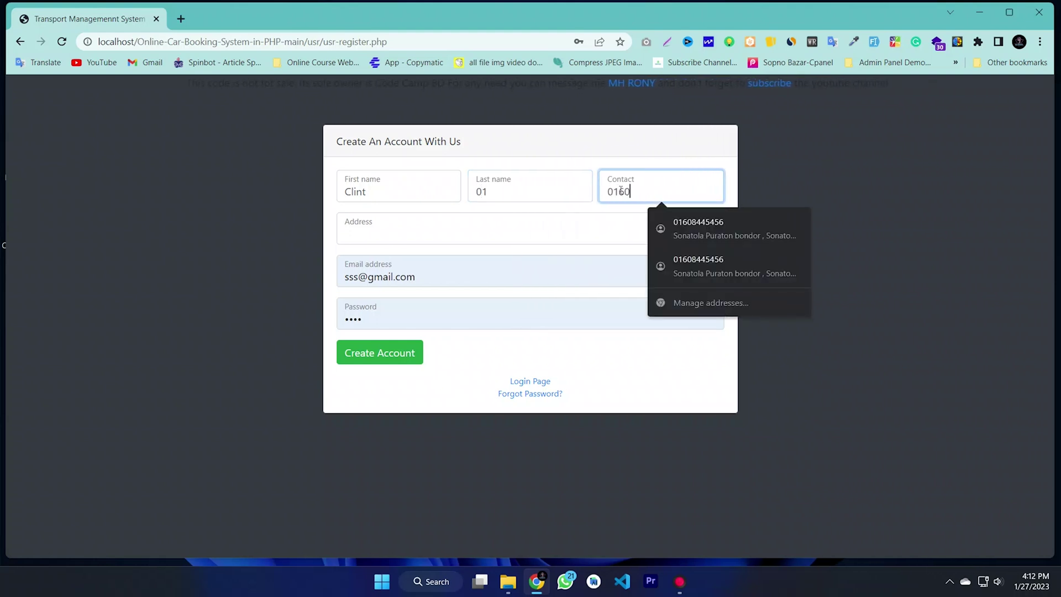
{"action": "type", "text": "0"}
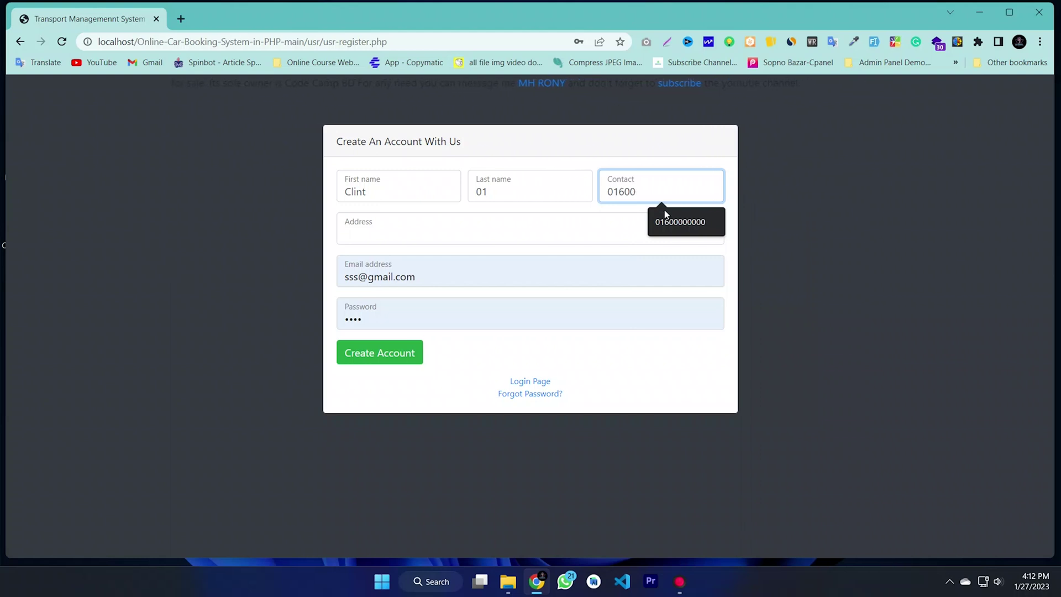
{"action": "left_click", "coordinate": [670, 213]}
{"action": "left_click", "coordinate": [395, 234]}
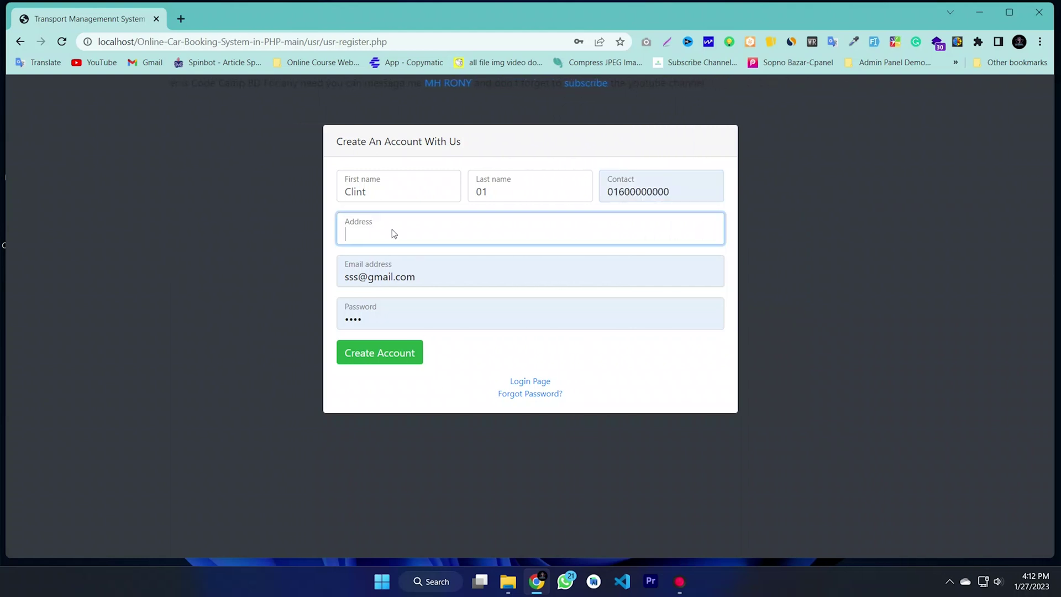
{"action": "type", "text": "Bogura"}
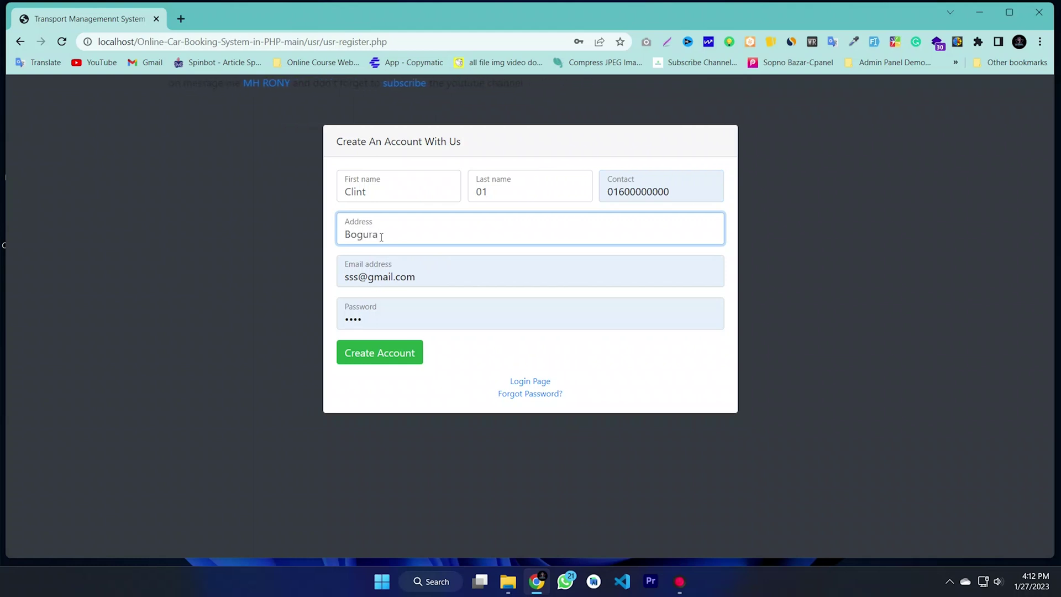
{"action": "type", "text": ",Bangladesh."}
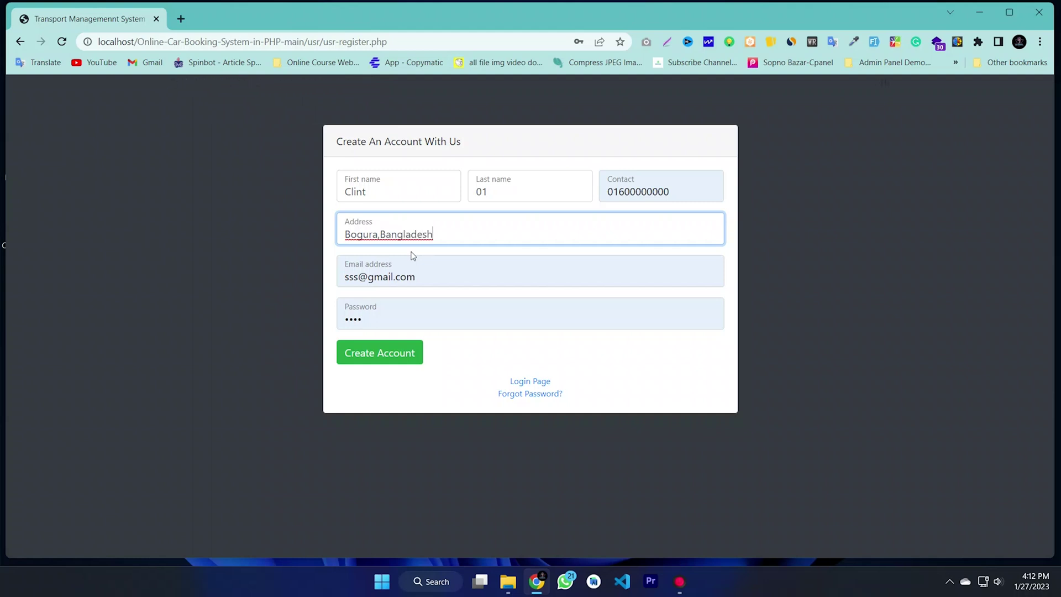
Step: Enter a new email and password, create the account, and go to the login page
{"action": "double_click", "coordinate": [442, 278]}
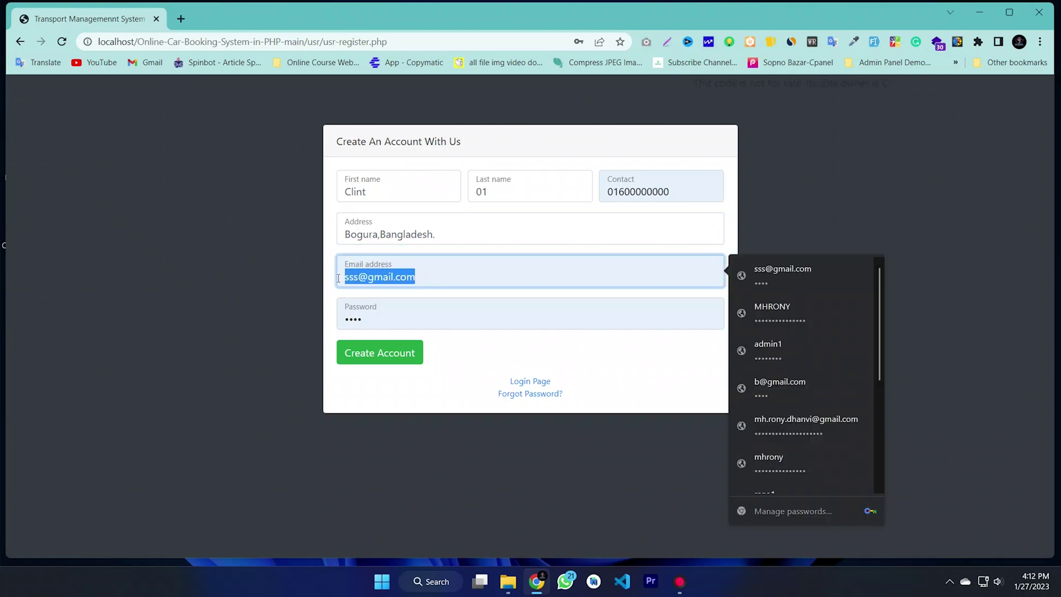
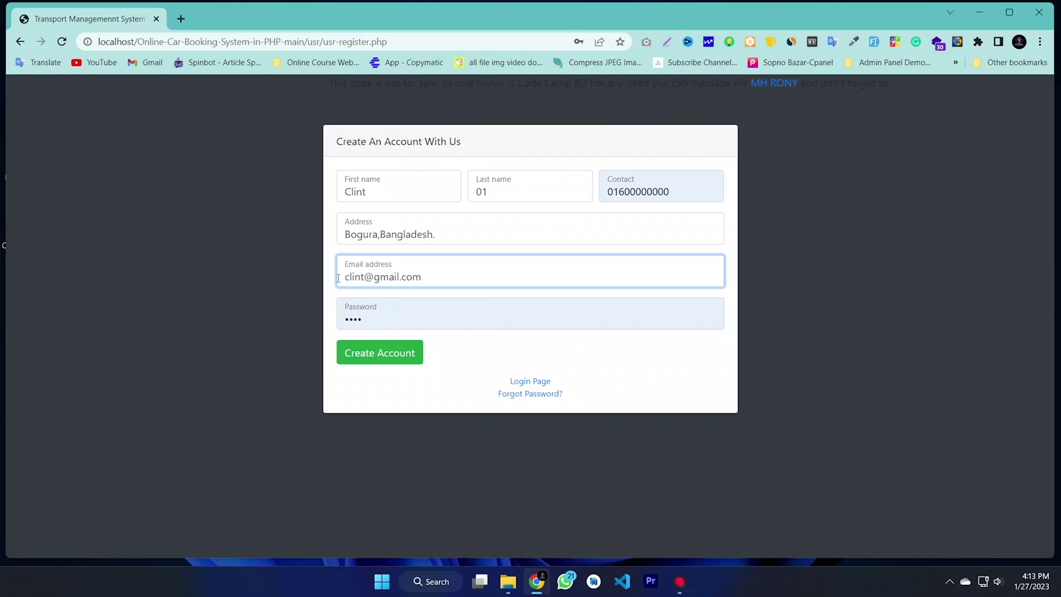
{"action": "left_click", "coordinate": [386, 323]}
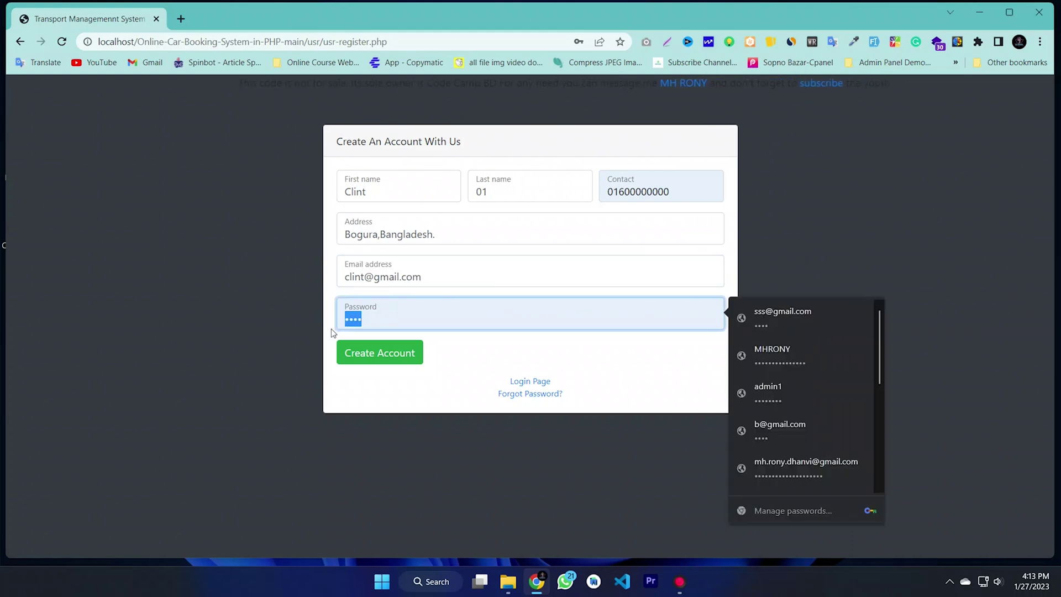
{"action": "type", "text": "123456"}
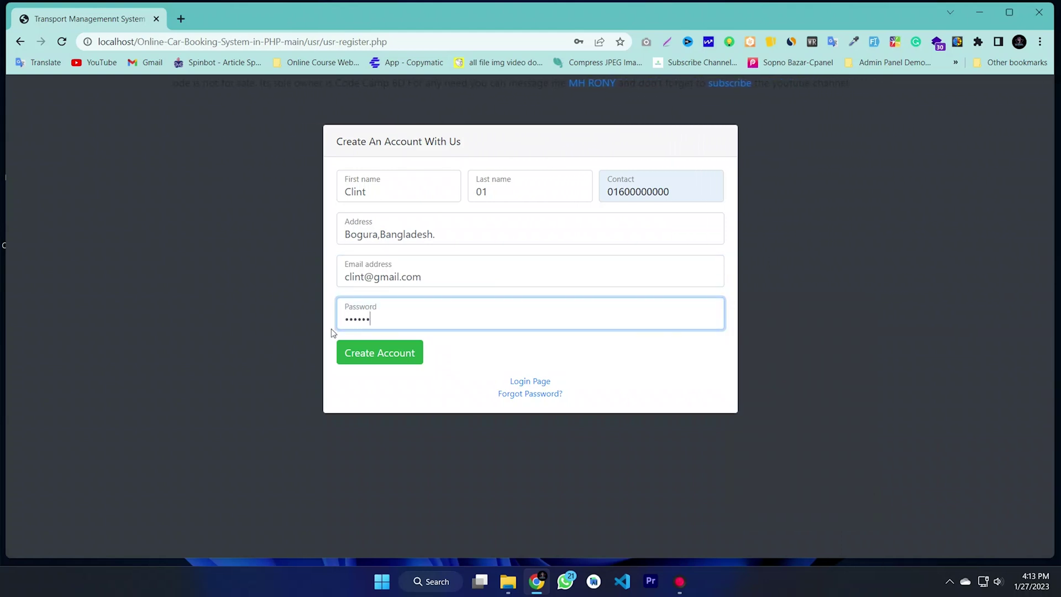
{"action": "left_click", "coordinate": [369, 354]}
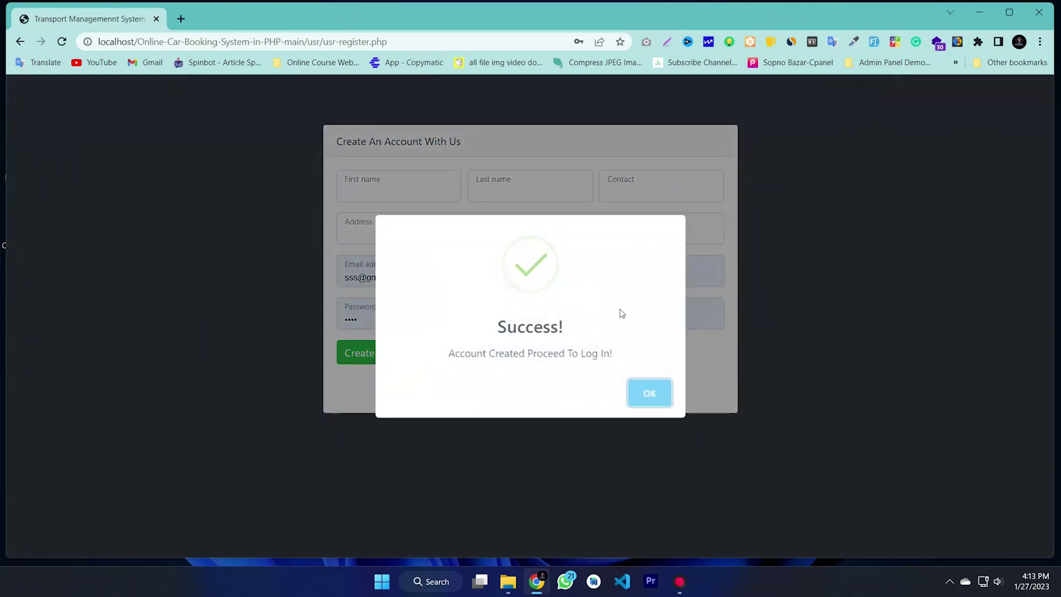
{"action": "left_click", "coordinate": [653, 397]}
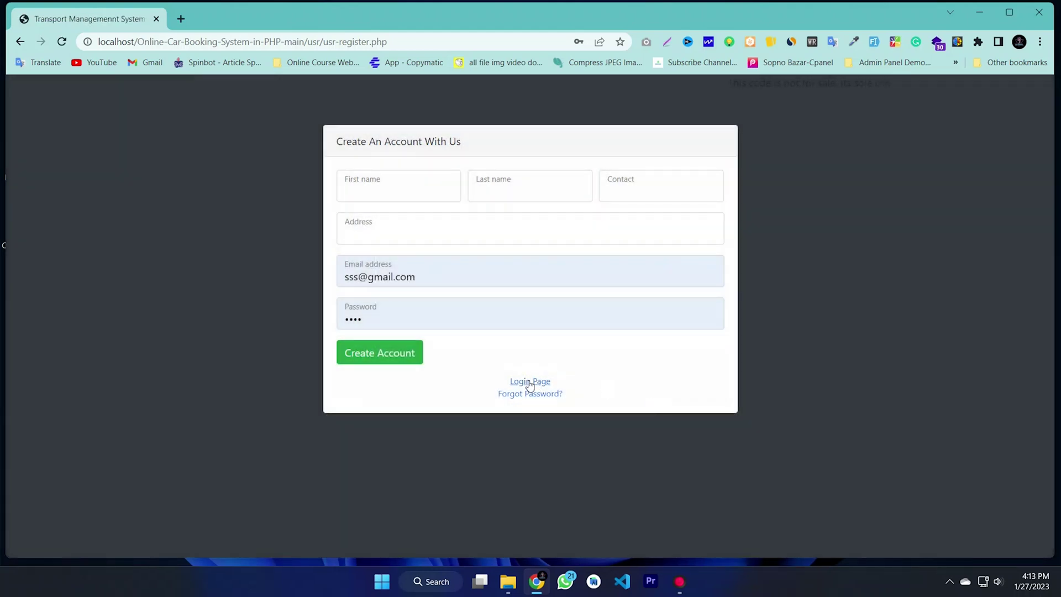
{"action": "left_click", "coordinate": [530, 383]}
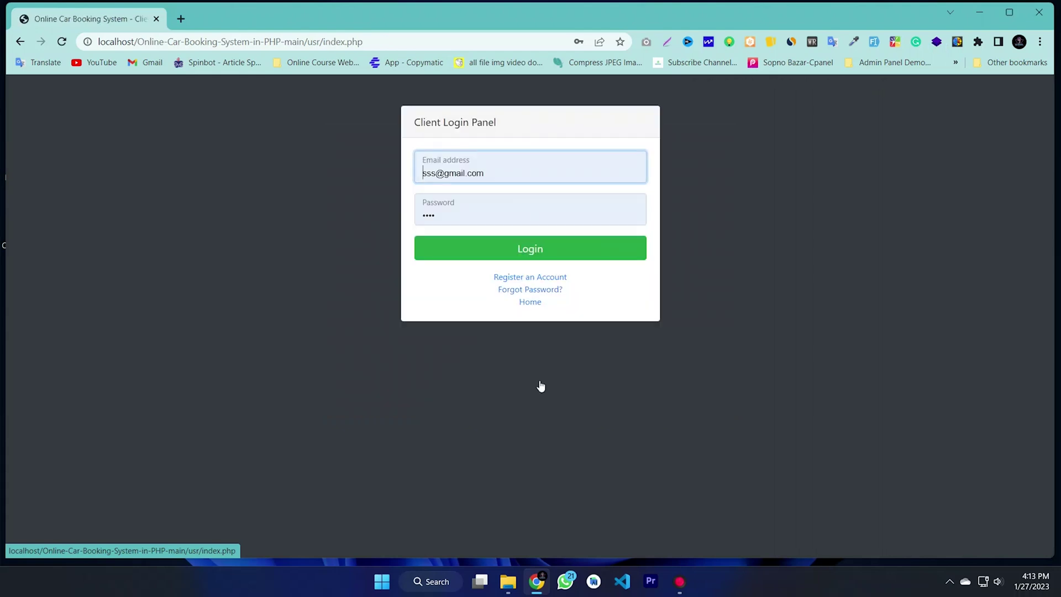
Step: After a detour to Forgot Password, enter the new account's email and password on the login panel
{"action": "left_click", "coordinate": [516, 290]}
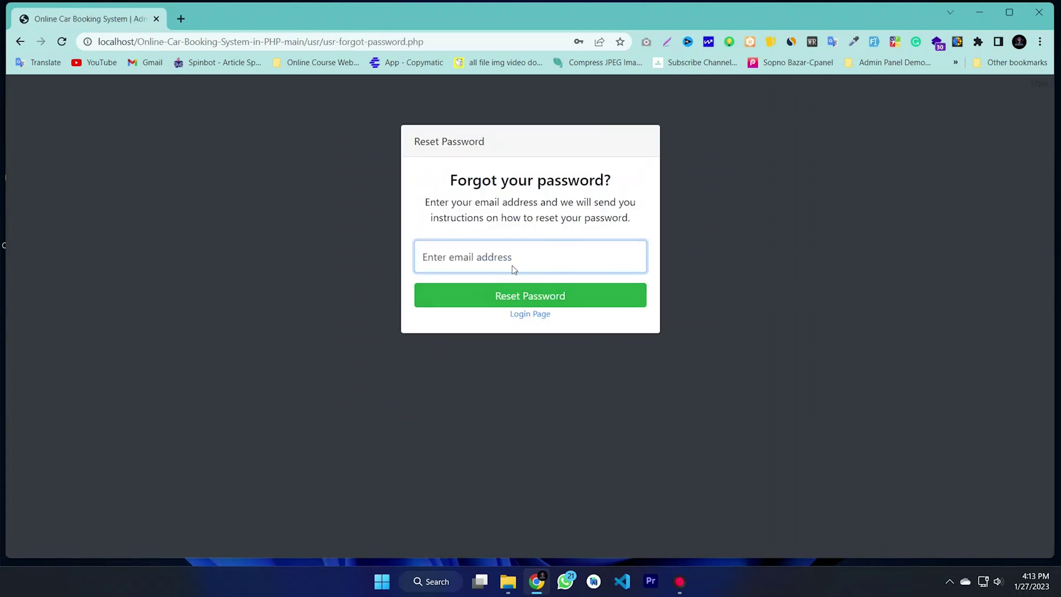
{"action": "left_click", "coordinate": [533, 313]}
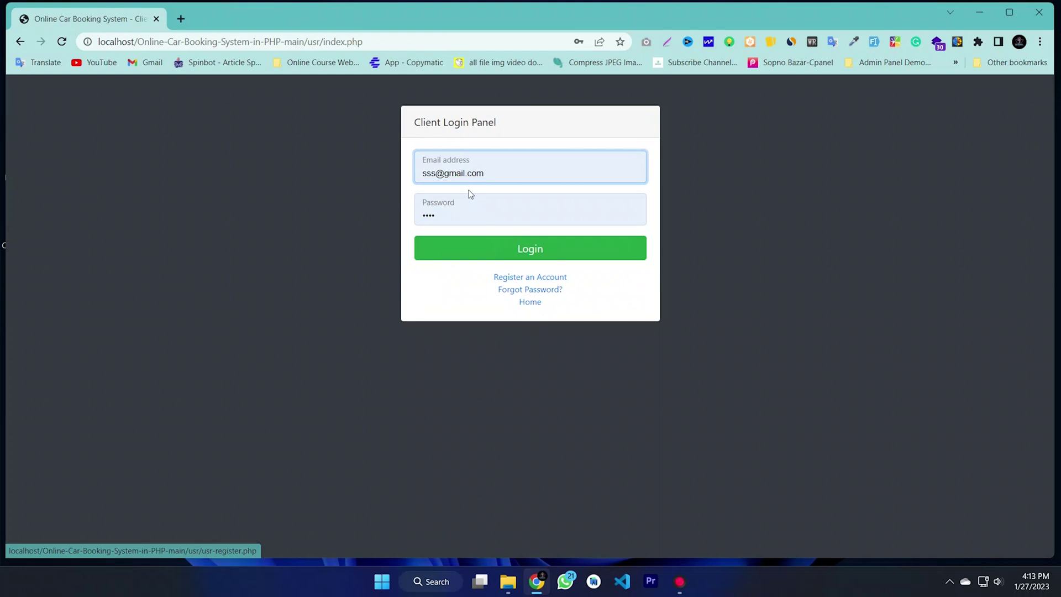
{"action": "left_click", "coordinate": [548, 172]}
{"action": "left_click_drag", "start_coordinate": [548, 172], "coordinate": [362, 175]}
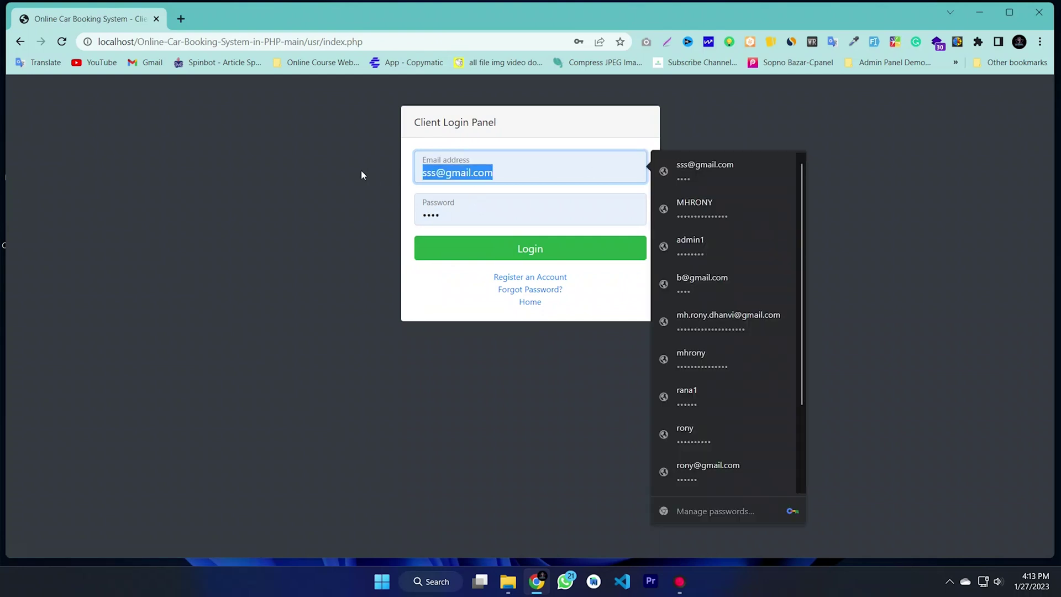
{"action": "type", "text": "cli"}
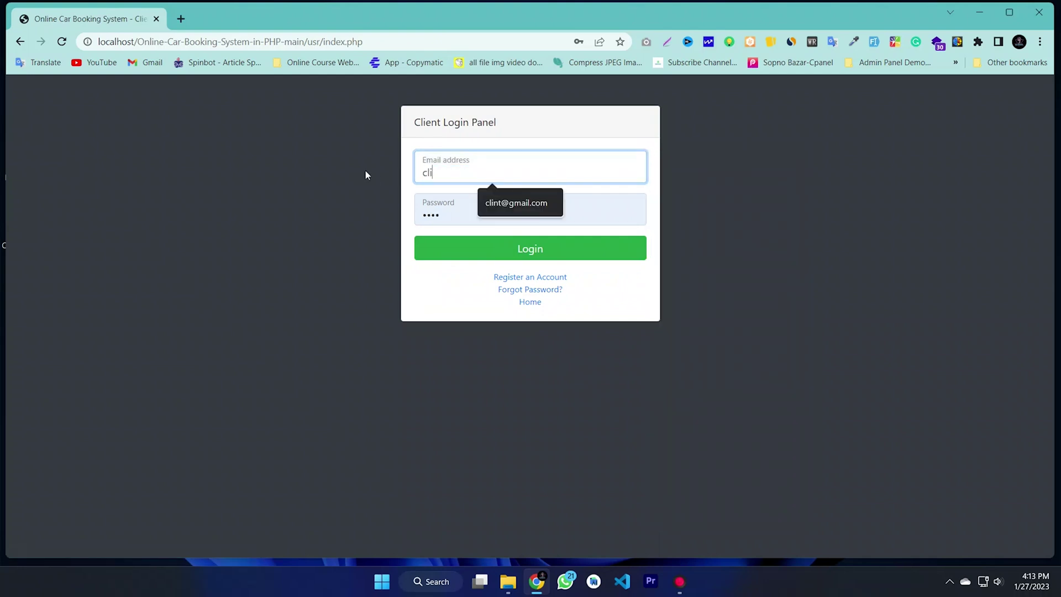
{"action": "left_click", "coordinate": [505, 205]}
{"action": "left_click_drag", "start_coordinate": [505, 208], "coordinate": [391, 221]}
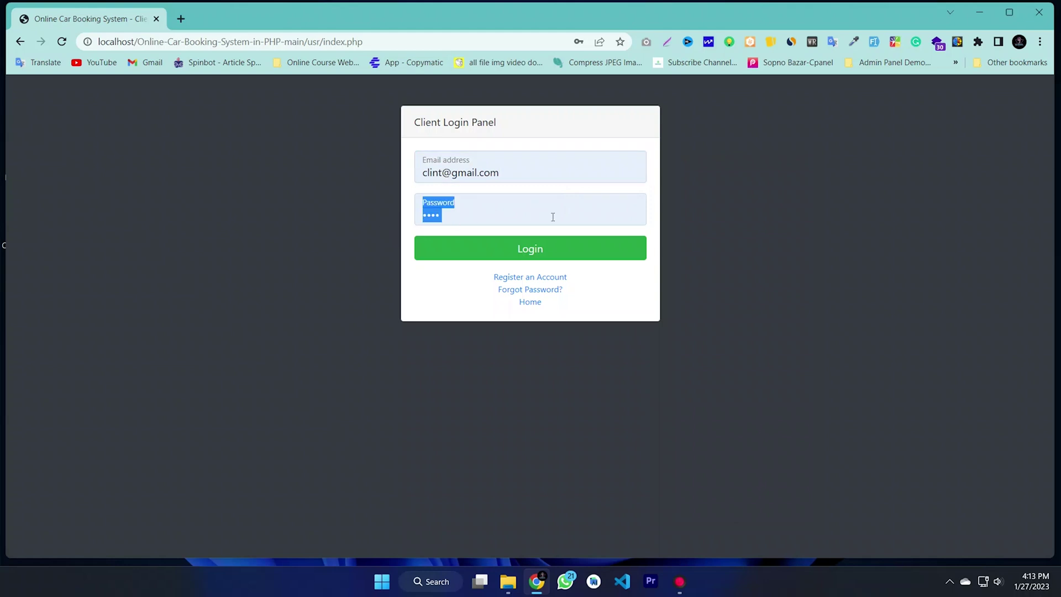
{"action": "left_click", "coordinate": [510, 217]}
{"action": "left_click_drag", "start_coordinate": [474, 215], "coordinate": [415, 223]}
{"action": "type", "text": "12"}
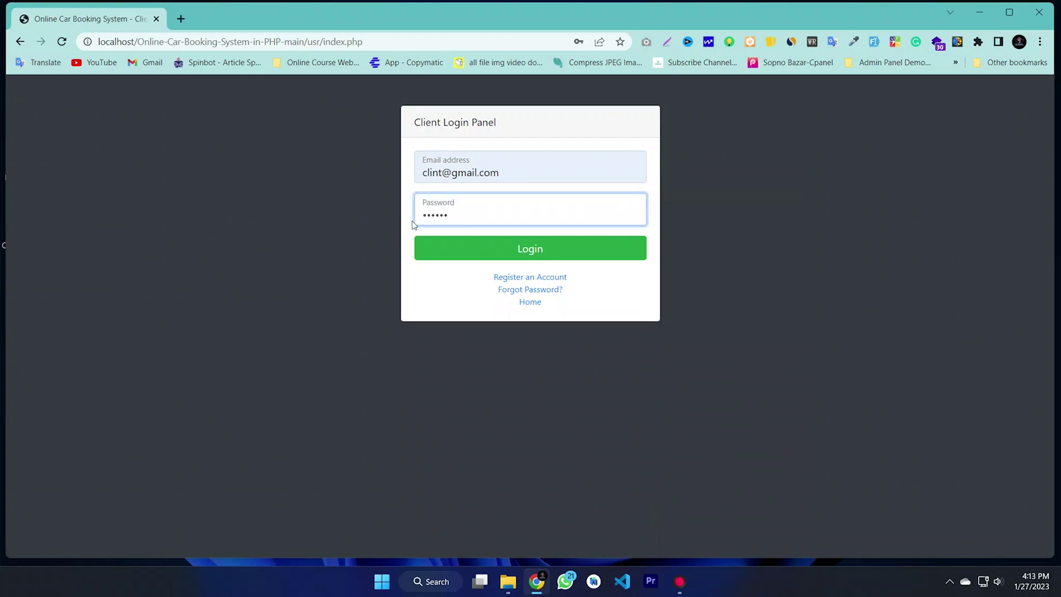
Step: Log in as the new client and look over the dashboard's scrolling notice
{"action": "left_click", "coordinate": [526, 251]}
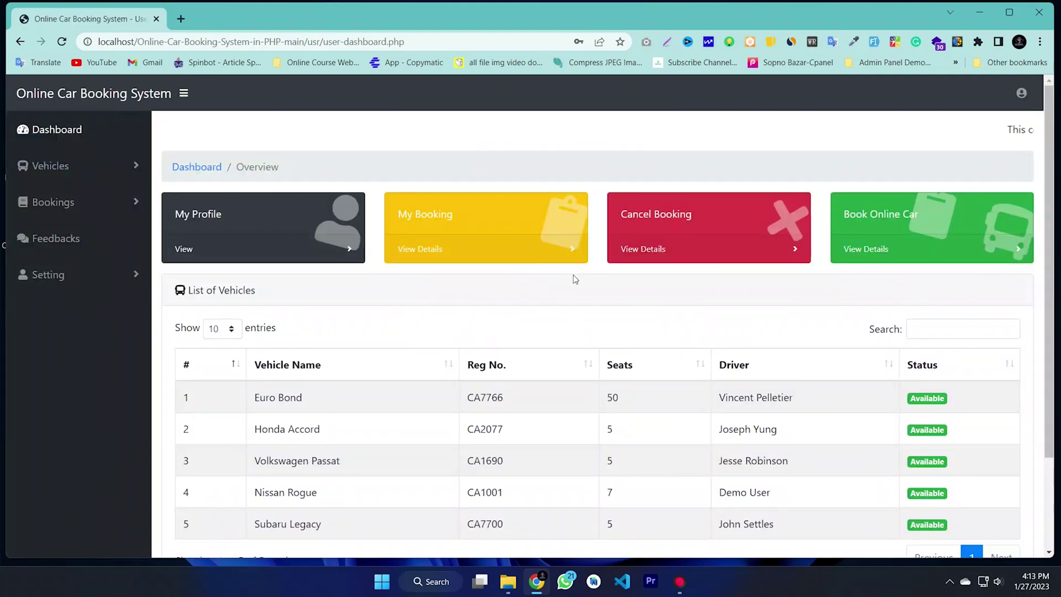
{"action": "scroll", "coordinate": [527, 257], "scroll_direction": "down", "scroll_amount": 3}
{"action": "scroll", "coordinate": [806, 304], "scroll_direction": "up", "scroll_amount": 3}
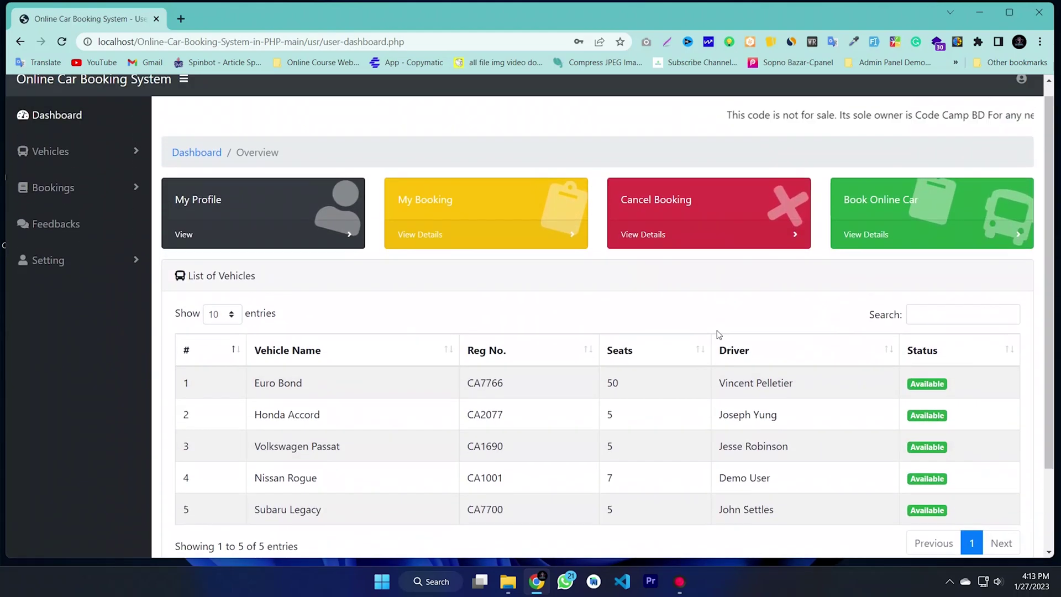
{"action": "left_click_drag", "start_coordinate": [686, 132], "coordinate": [829, 135]}
{"action": "left_click", "coordinate": [838, 159]}
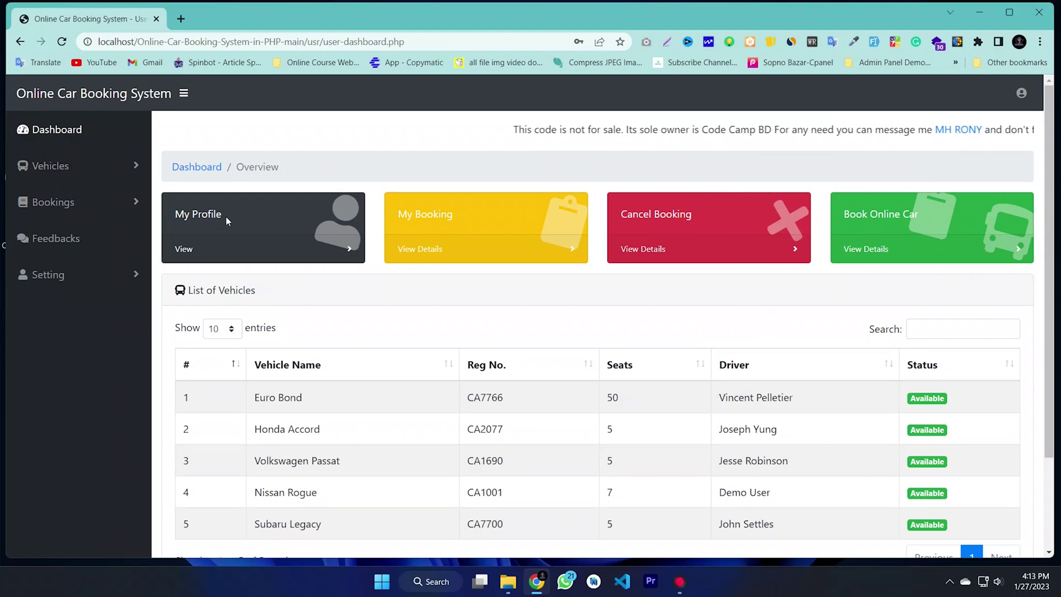
Step: Review the My Profile, My Booking and Cancel Booking cards and the vehicles list, then expand Vehicles
{"action": "left_click_drag", "start_coordinate": [226, 215], "coordinate": [172, 217]}
{"action": "left_click_drag", "start_coordinate": [458, 216], "coordinate": [393, 216]}
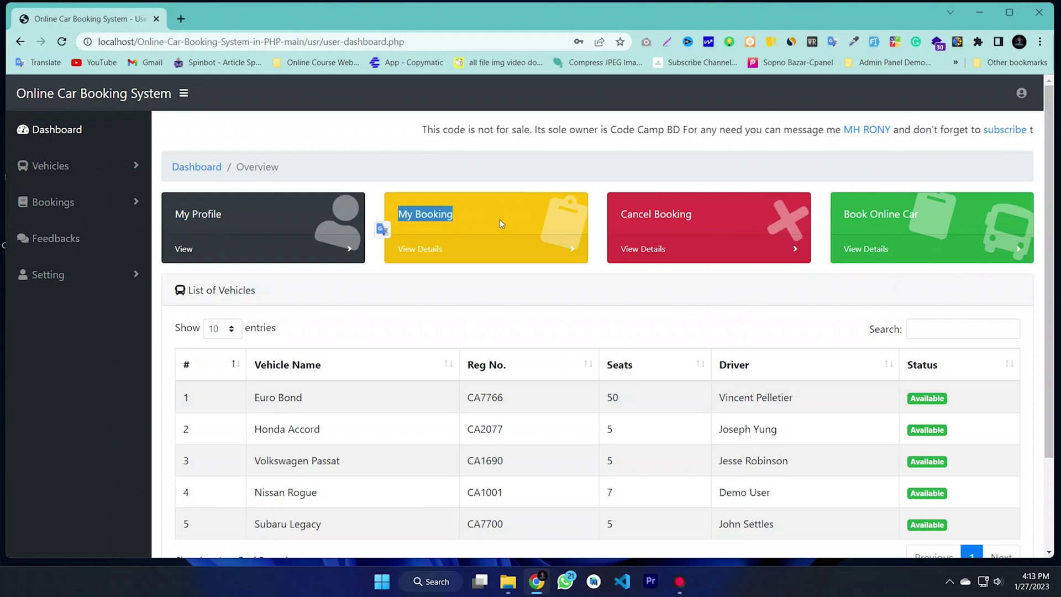
{"action": "left_click_drag", "start_coordinate": [699, 215], "coordinate": [606, 218]}
{"action": "left_click", "coordinate": [902, 210]}
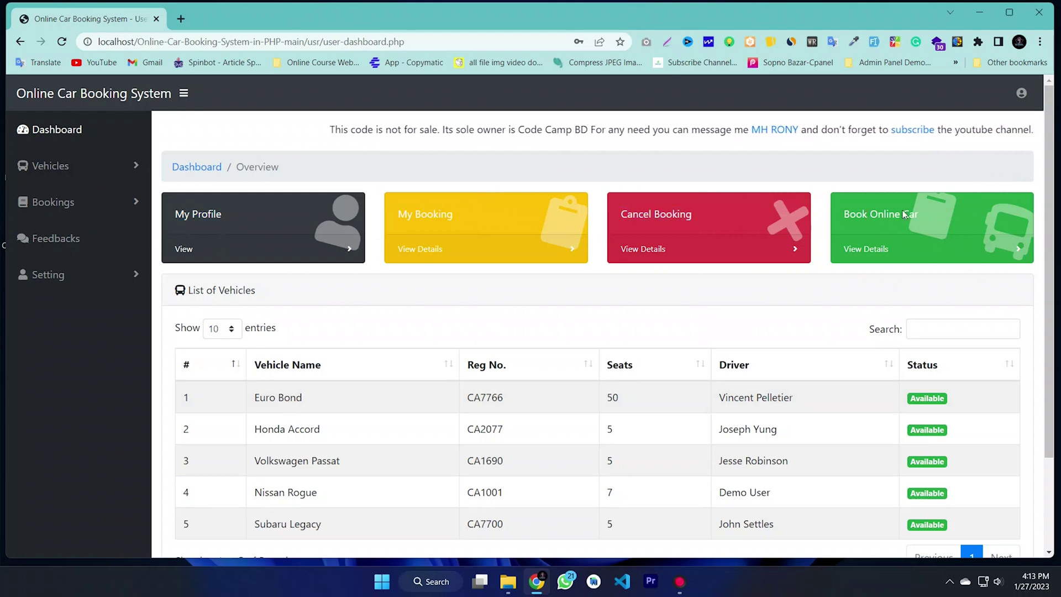
{"action": "left_click_drag", "start_coordinate": [974, 135], "coordinate": [264, 131]}
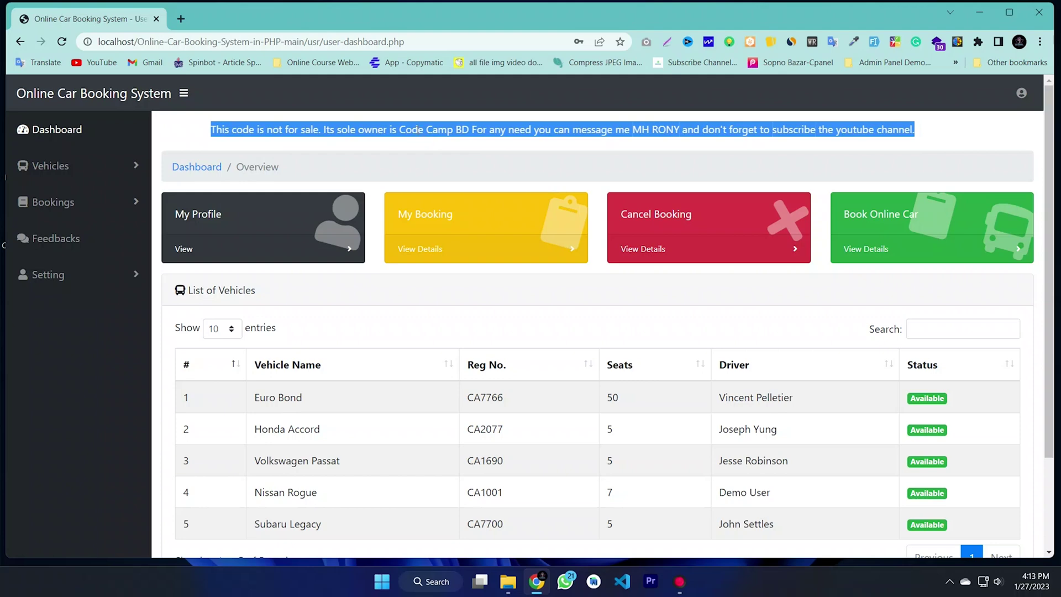
{"action": "left_click", "coordinate": [437, 130]}
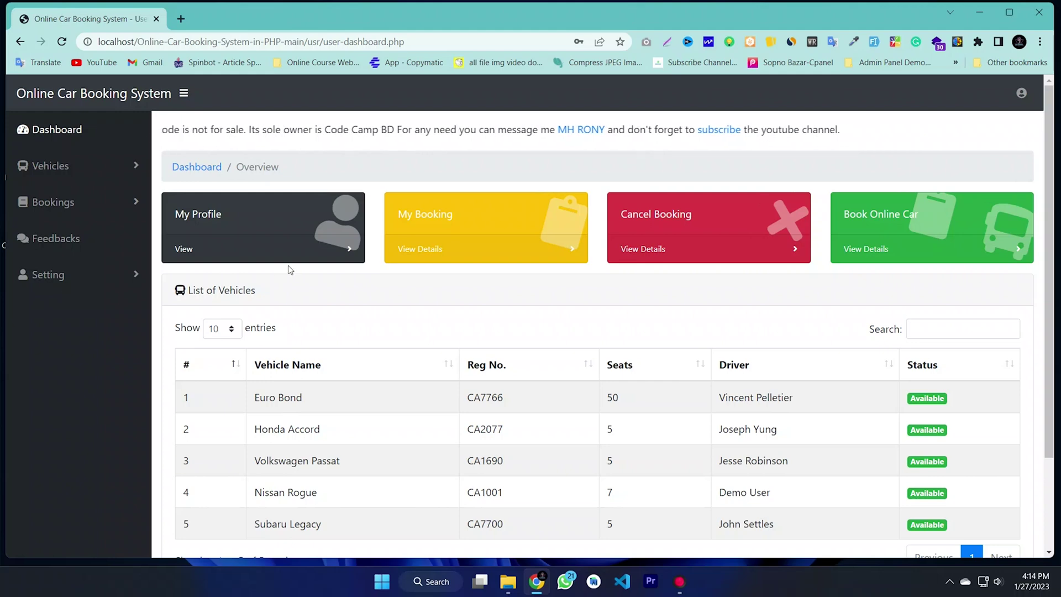
{"action": "scroll", "coordinate": [356, 327], "scroll_direction": "down", "scroll_amount": 3}
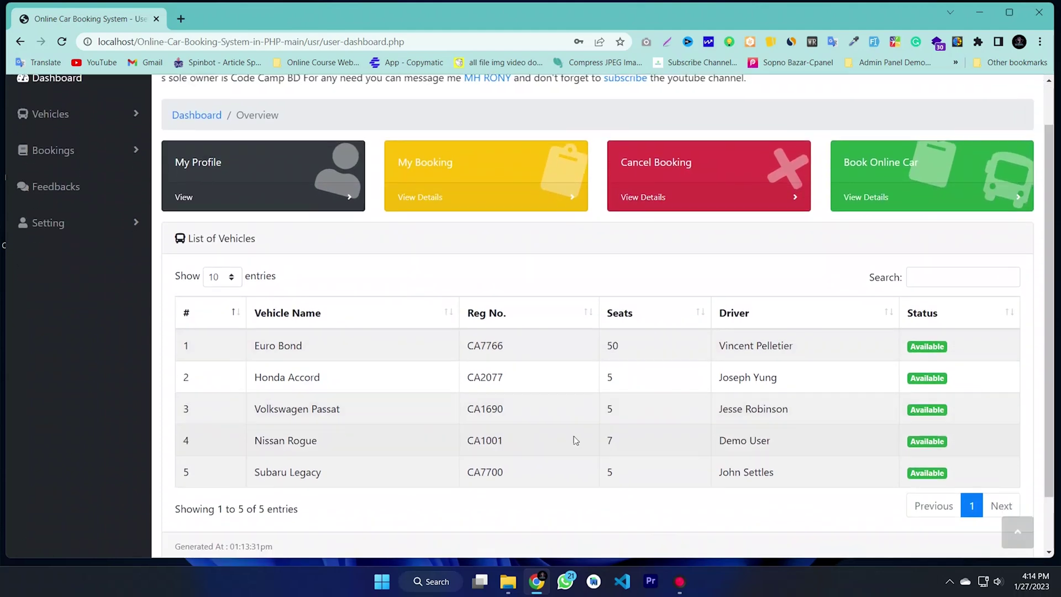
{"action": "scroll", "coordinate": [597, 442], "scroll_direction": "up", "scroll_amount": 3}
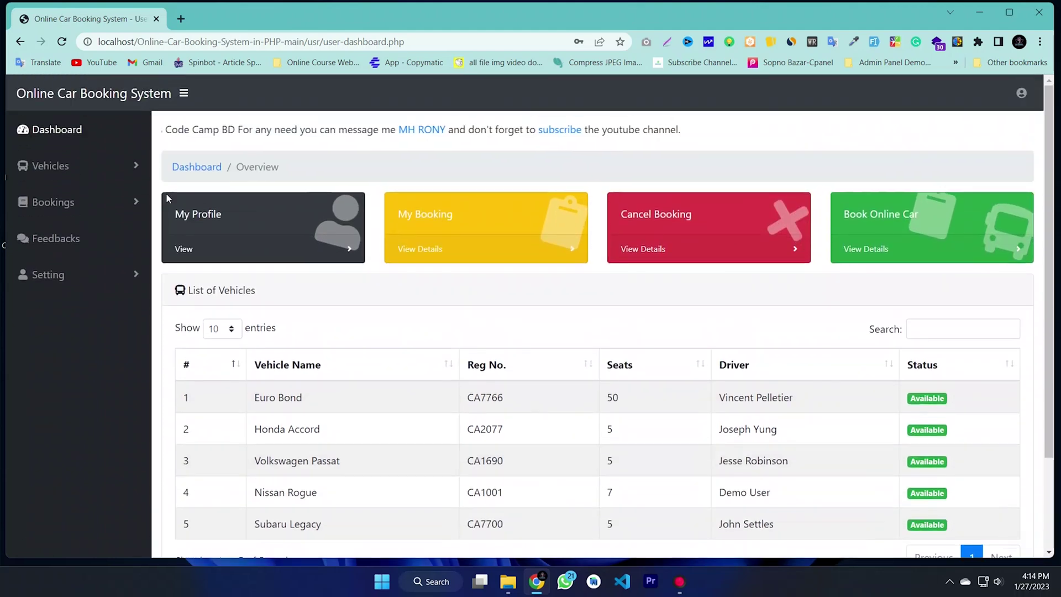
{"action": "left_click", "coordinate": [49, 166]}
{"action": "left_click", "coordinate": [56, 224]}
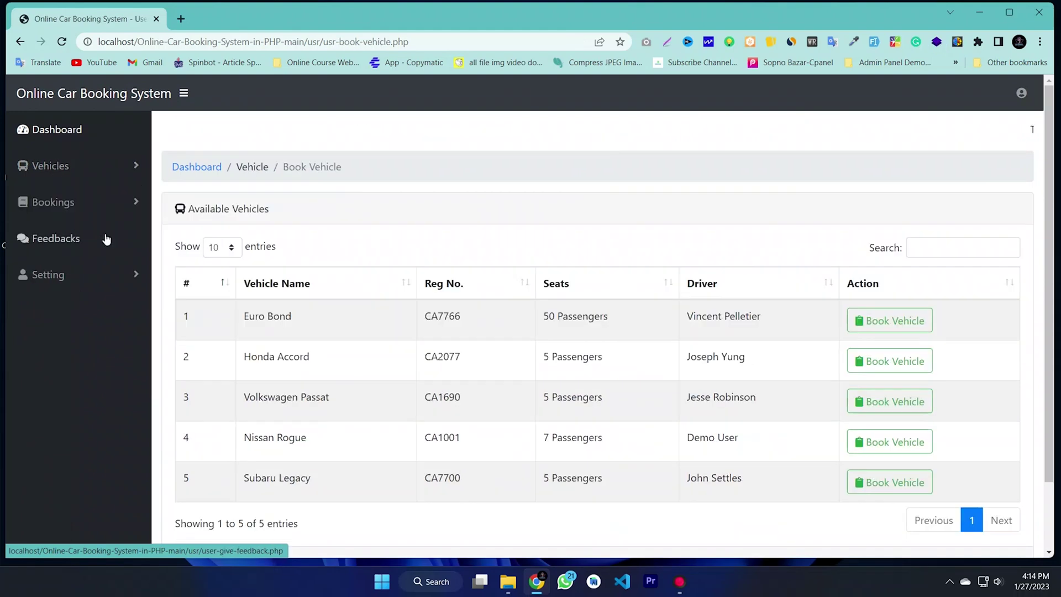
{"action": "scroll", "coordinate": [511, 276], "scroll_direction": "down", "scroll_amount": 2}
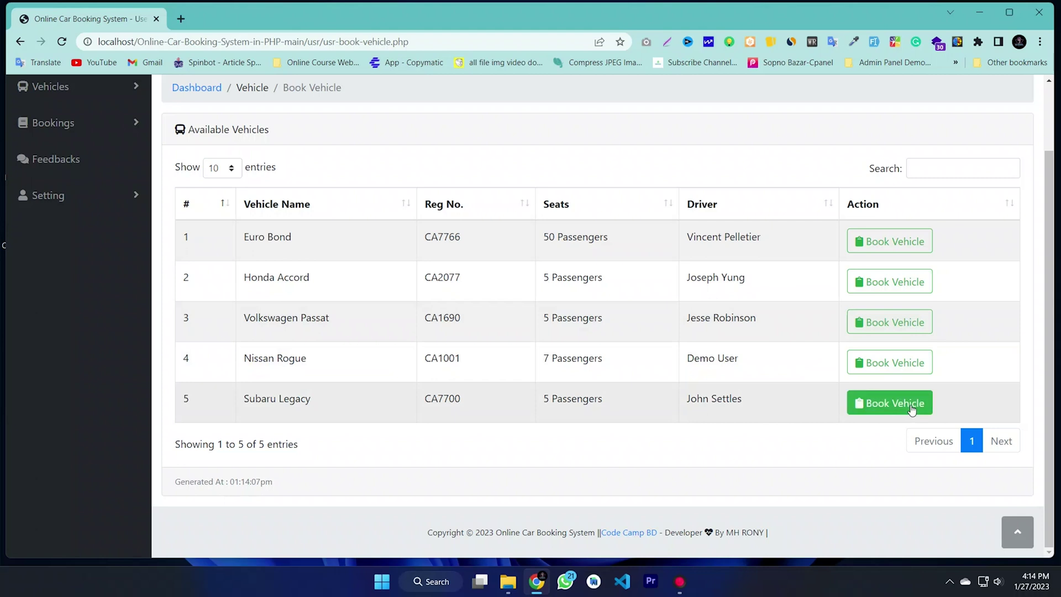
{"action": "left_click_drag", "start_coordinate": [304, 243], "coordinate": [244, 238]}
{"action": "left_click_drag", "start_coordinate": [310, 278], "coordinate": [257, 278]}
{"action": "left_click_drag", "start_coordinate": [327, 318], "coordinate": [310, 319]}
{"action": "left_click", "coordinate": [283, 383]}
{"action": "left_click_drag", "start_coordinate": [283, 365], "coordinate": [252, 359]}
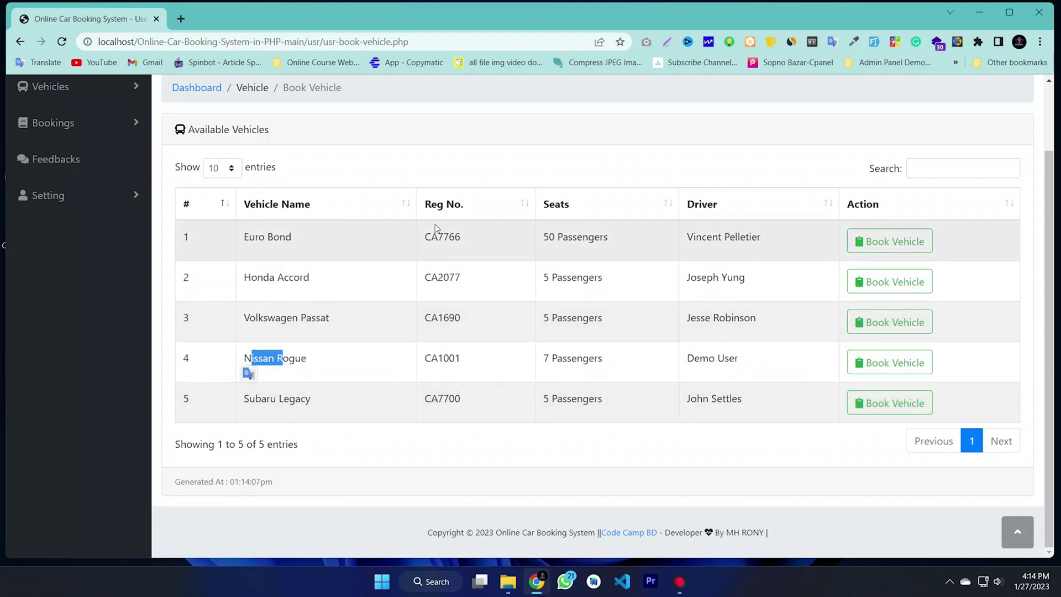
{"action": "left_click_drag", "start_coordinate": [476, 252], "coordinate": [424, 249]}
{"action": "left_click_drag", "start_coordinate": [610, 238], "coordinate": [546, 249]}
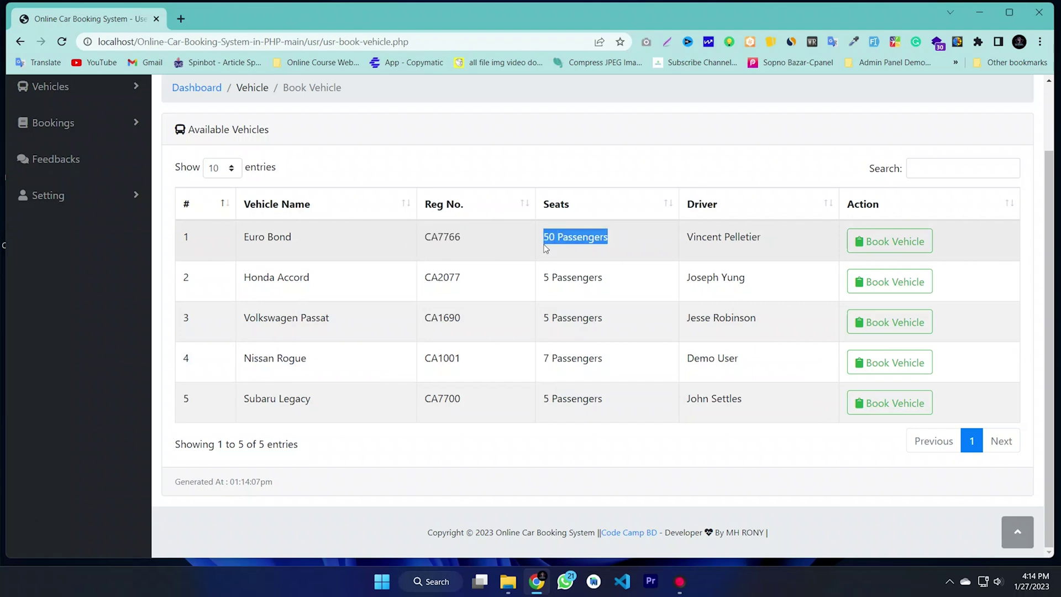
{"action": "left_click_drag", "start_coordinate": [763, 237], "coordinate": [685, 247]}
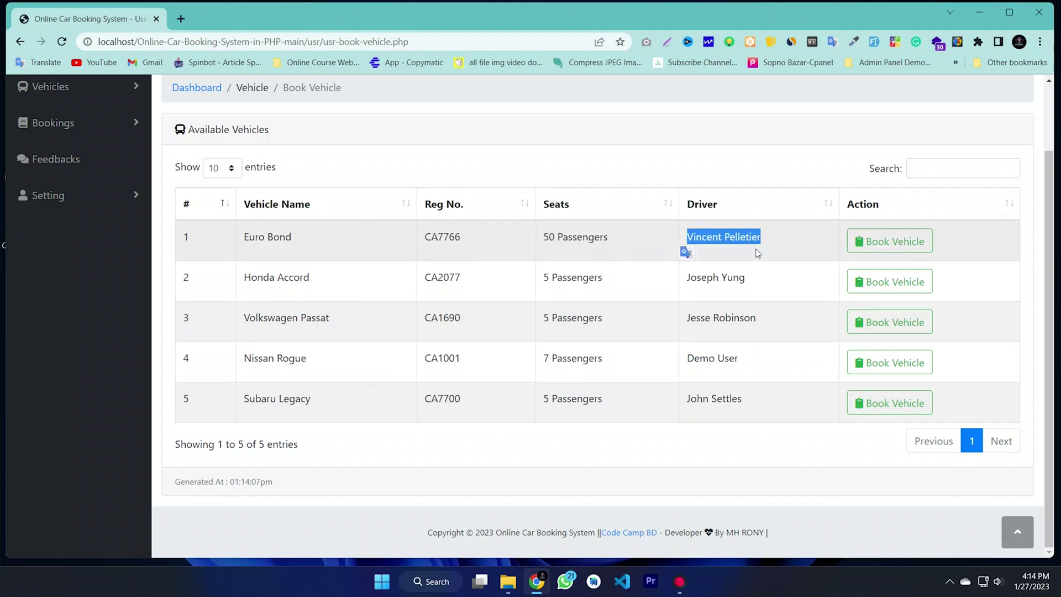
{"action": "left_click_drag", "start_coordinate": [784, 283], "coordinate": [698, 283]}
{"action": "left_click", "coordinate": [779, 311]}
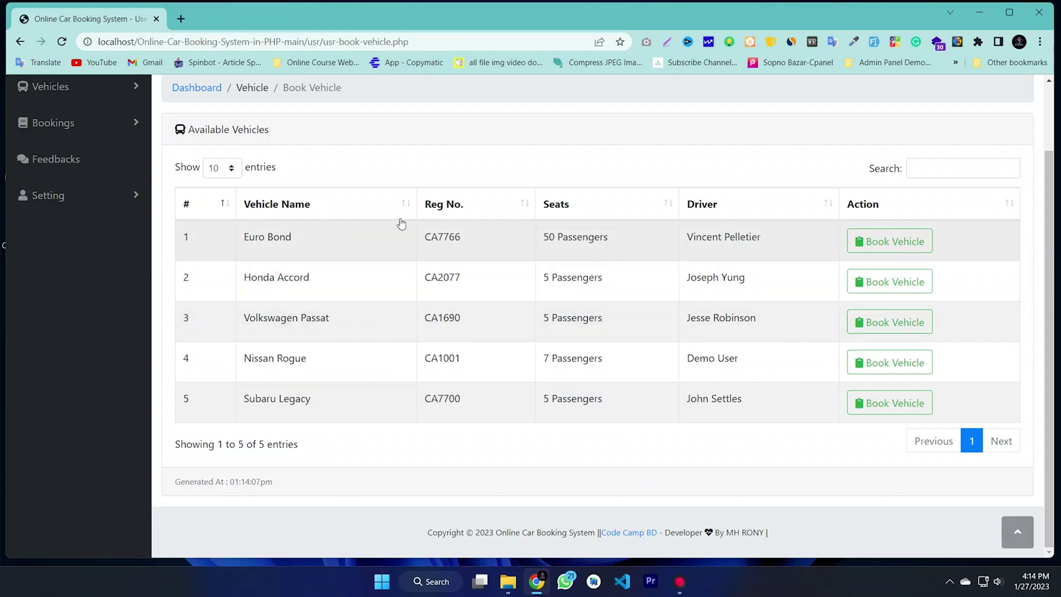
{"action": "scroll", "coordinate": [401, 224], "scroll_direction": "up", "scroll_amount": 2}
{"action": "left_click", "coordinate": [914, 233]}
{"action": "type", "text": "e"}
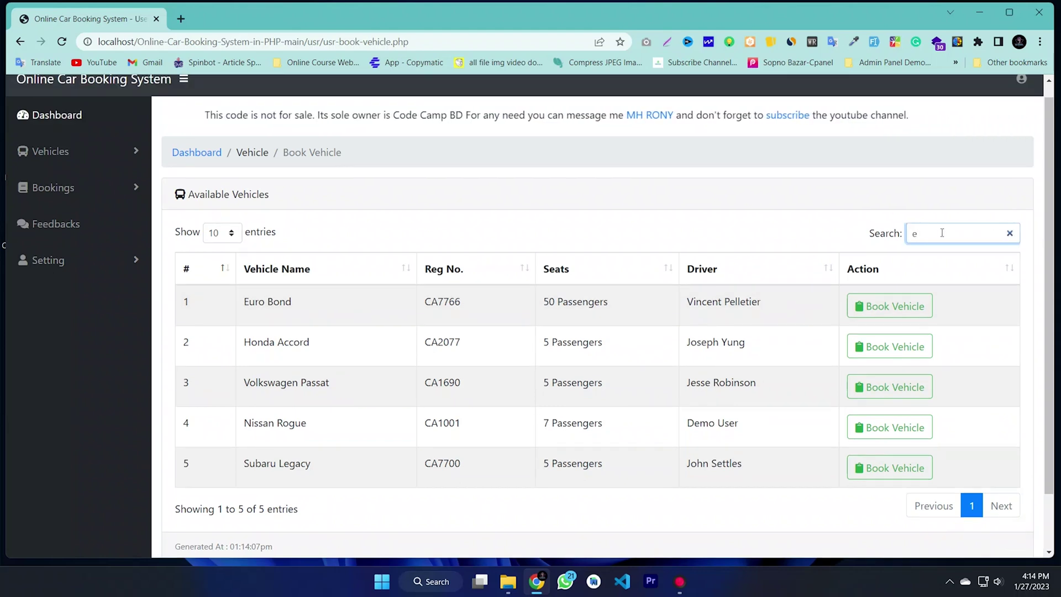
{"action": "type", "text": "uro"}
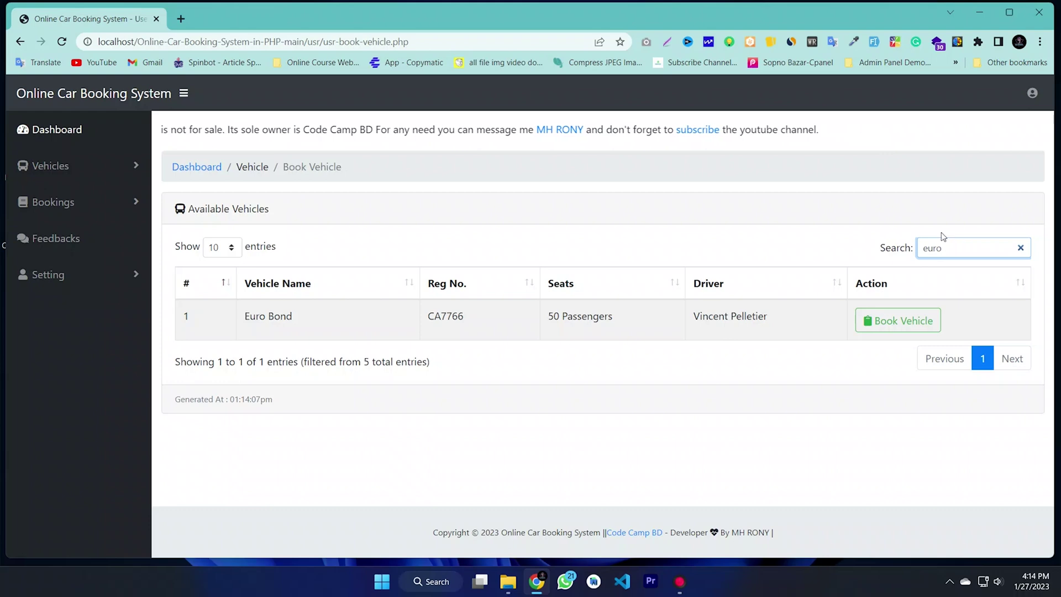
{"action": "triple_click", "coordinate": [271, 315]}
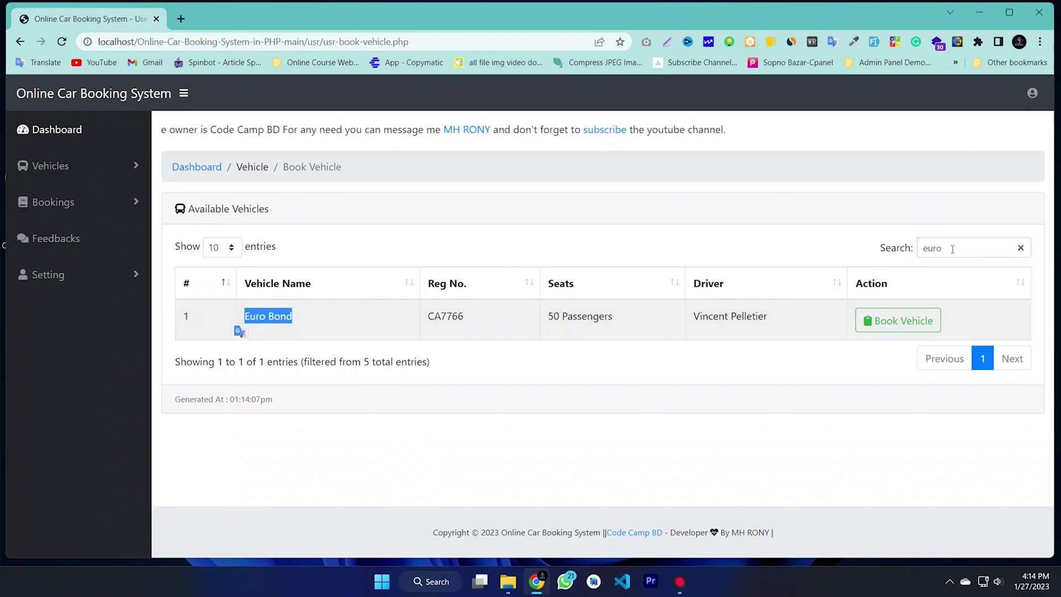
{"action": "double_click", "coordinate": [884, 257]}
{"action": "key", "text": "BackSpace"}
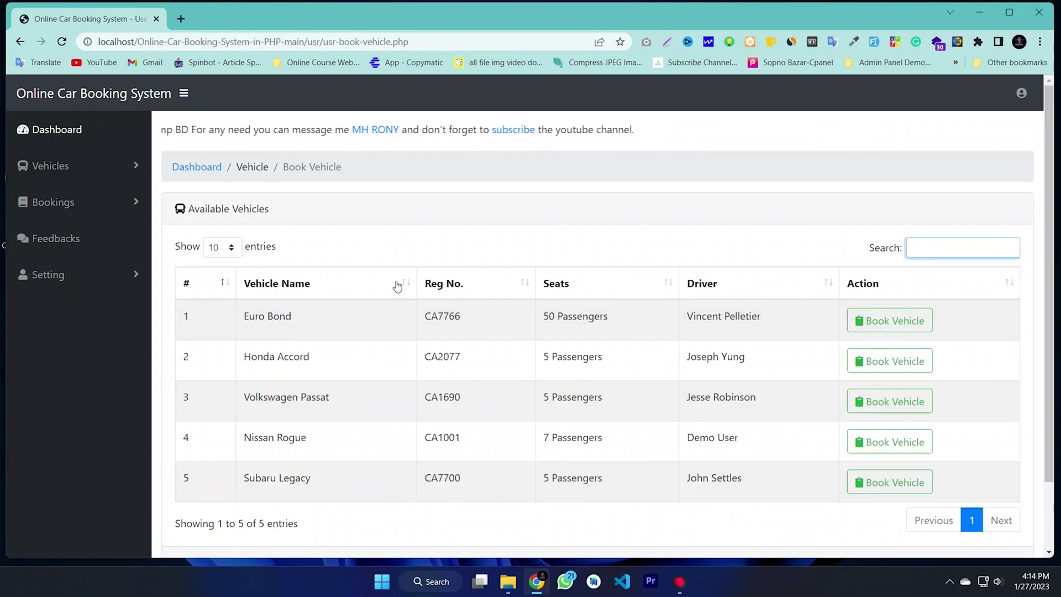
{"action": "left_click", "coordinate": [231, 247]}
{"action": "left_click", "coordinate": [320, 234]}
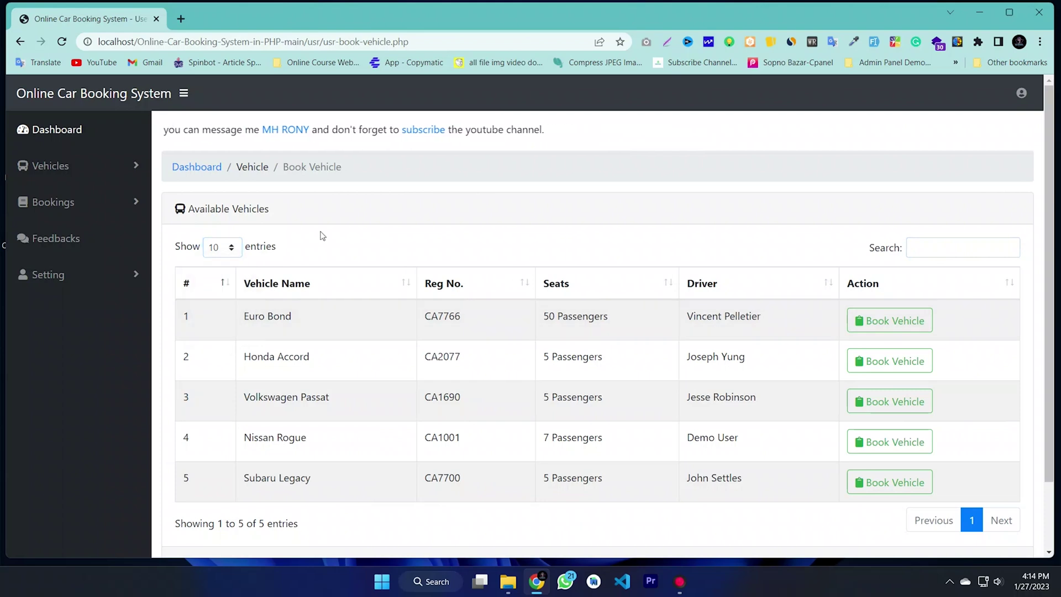
Step: Return to the dashboard and review the existing booking under Bookings > View
{"action": "left_click", "coordinate": [190, 169]}
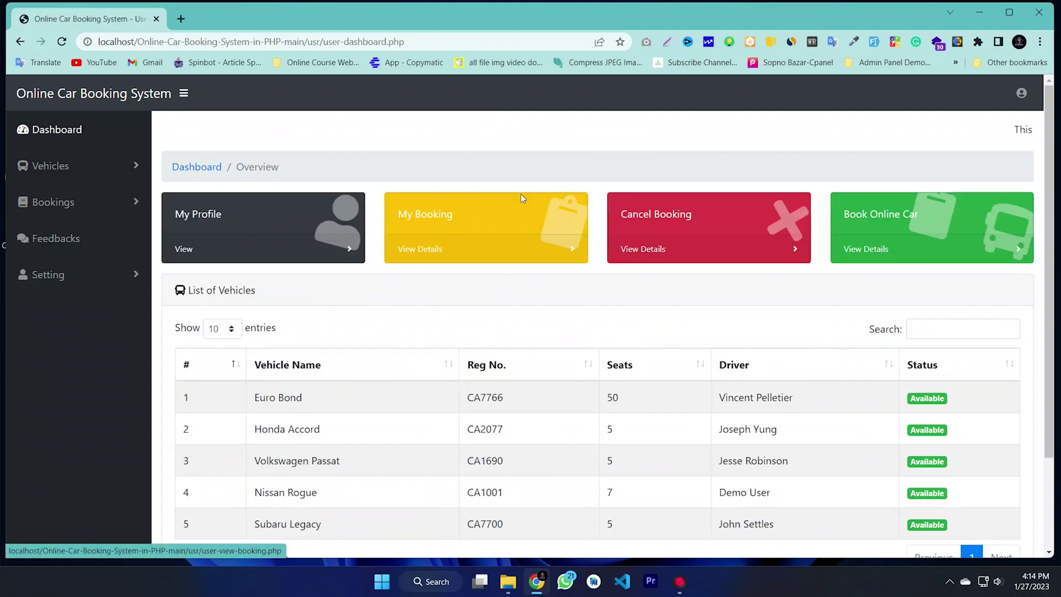
{"action": "scroll", "coordinate": [287, 304], "scroll_direction": "down", "scroll_amount": 2}
{"action": "scroll", "coordinate": [314, 252], "scroll_direction": "up", "scroll_amount": 2}
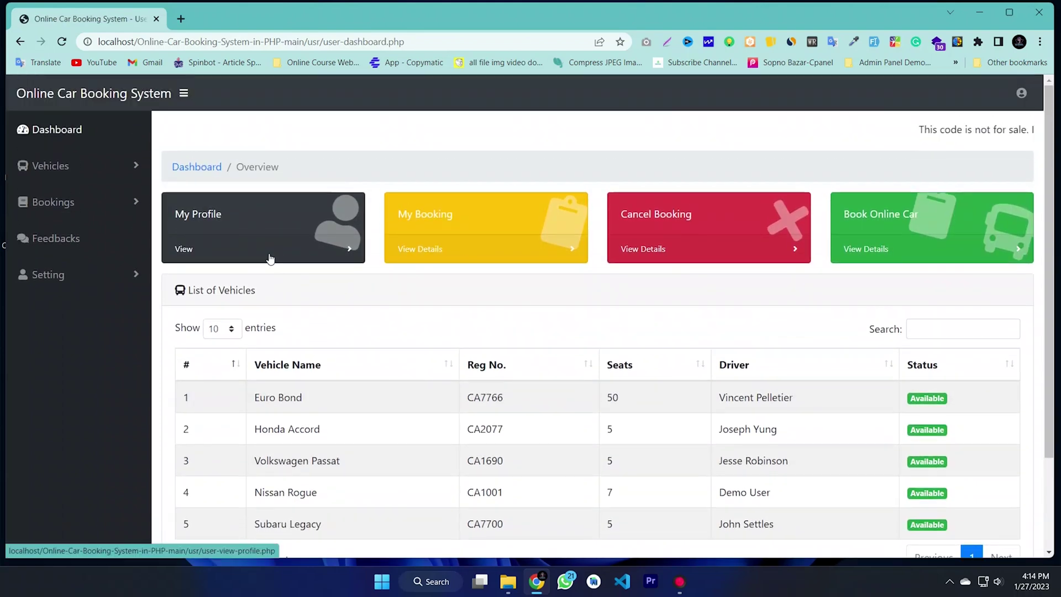
{"action": "left_click", "coordinate": [68, 207]}
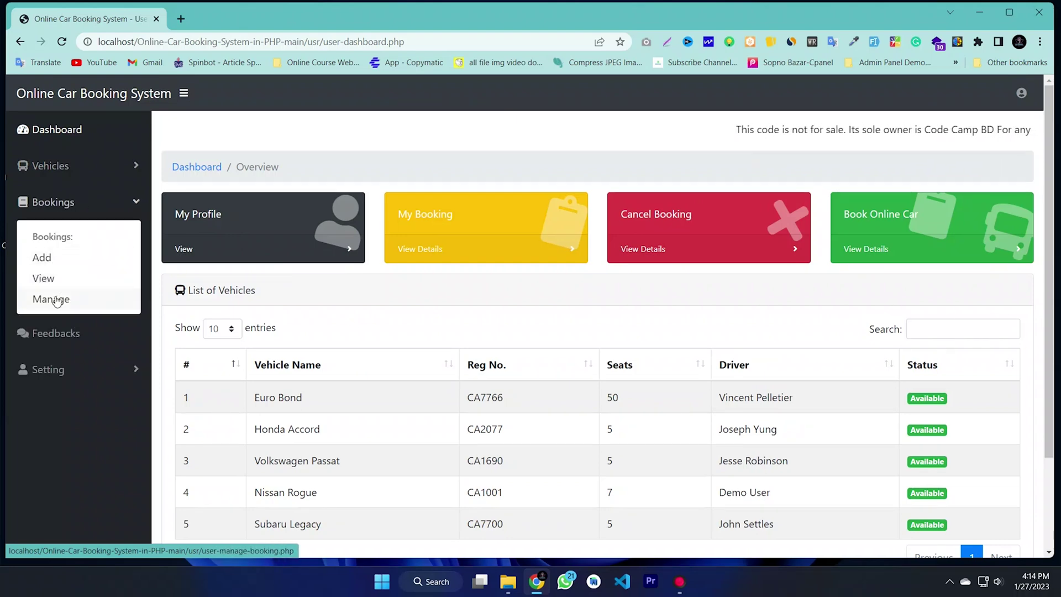
{"action": "left_click", "coordinate": [44, 279]}
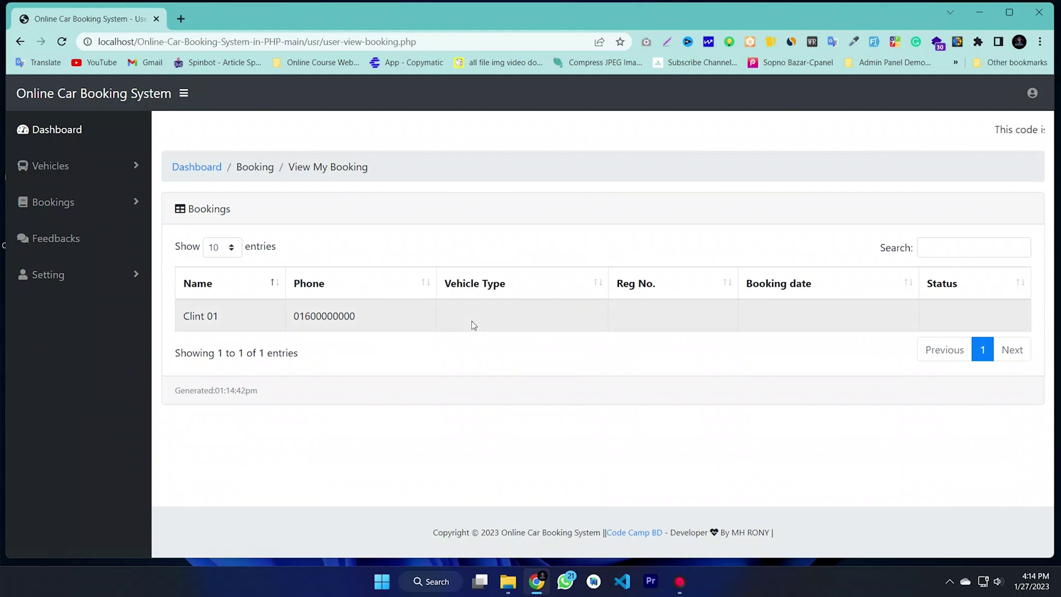
{"action": "left_click_drag", "start_coordinate": [494, 311], "coordinate": [191, 312]}
{"action": "left_click", "coordinate": [662, 317]}
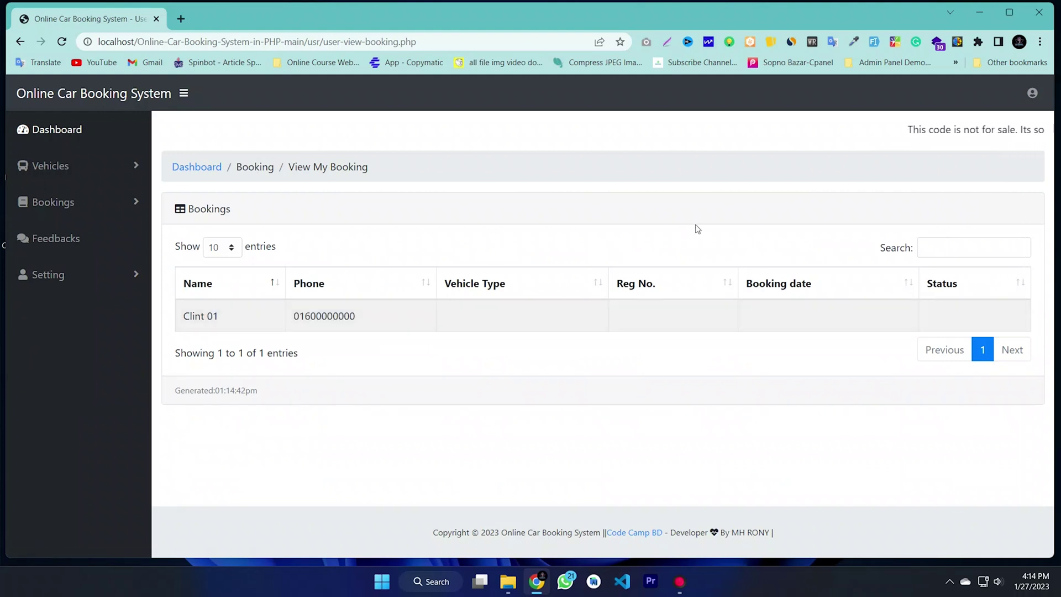
Step: From Vehicles > Book, start booking the Euro Bond bus (CA7766)
{"action": "left_click", "coordinate": [86, 171]}
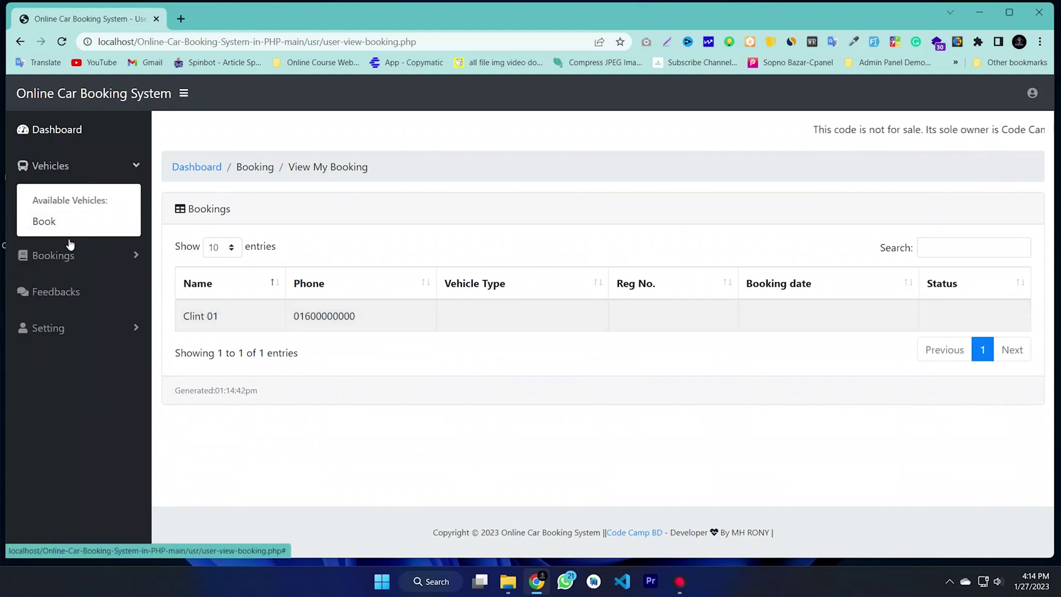
{"action": "left_click", "coordinate": [49, 264]}
{"action": "left_click", "coordinate": [43, 256]}
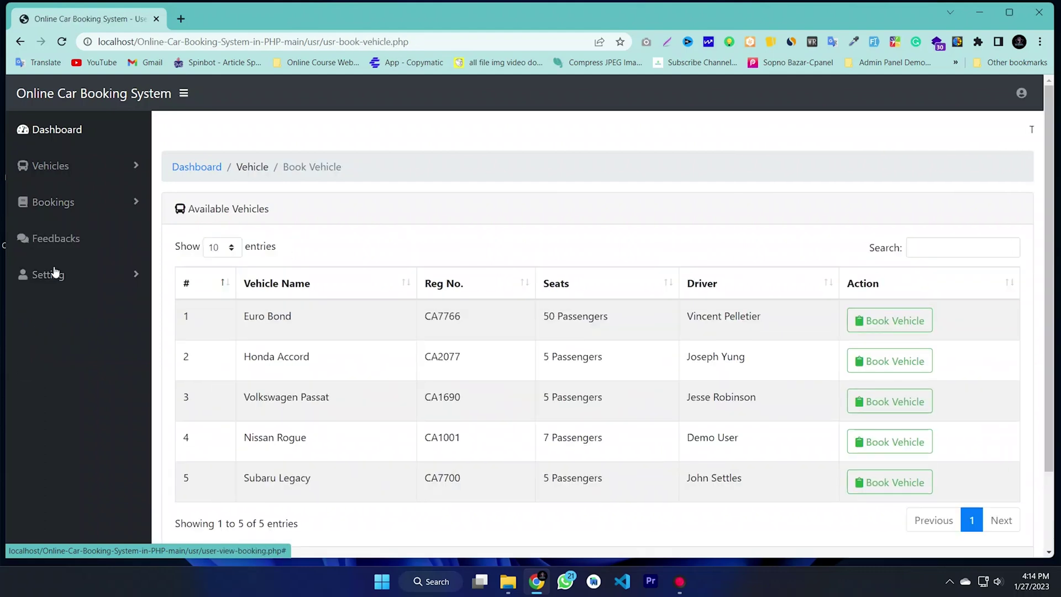
{"action": "scroll", "coordinate": [359, 293], "scroll_direction": "down", "scroll_amount": 2}
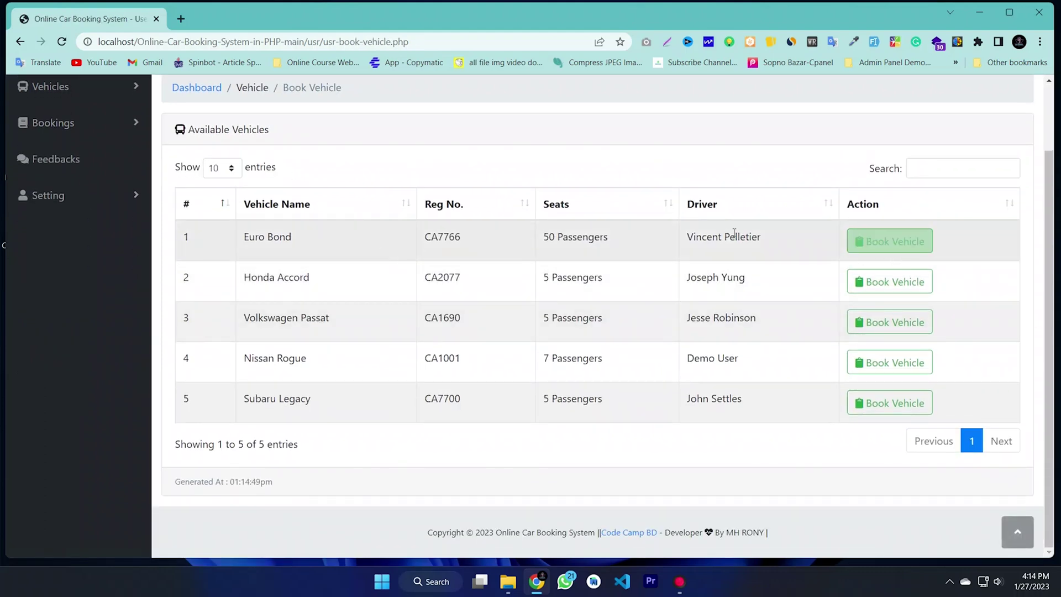
{"action": "left_click_drag", "start_coordinate": [371, 256], "coordinate": [576, 265]}
{"action": "left_click", "coordinate": [932, 233]}
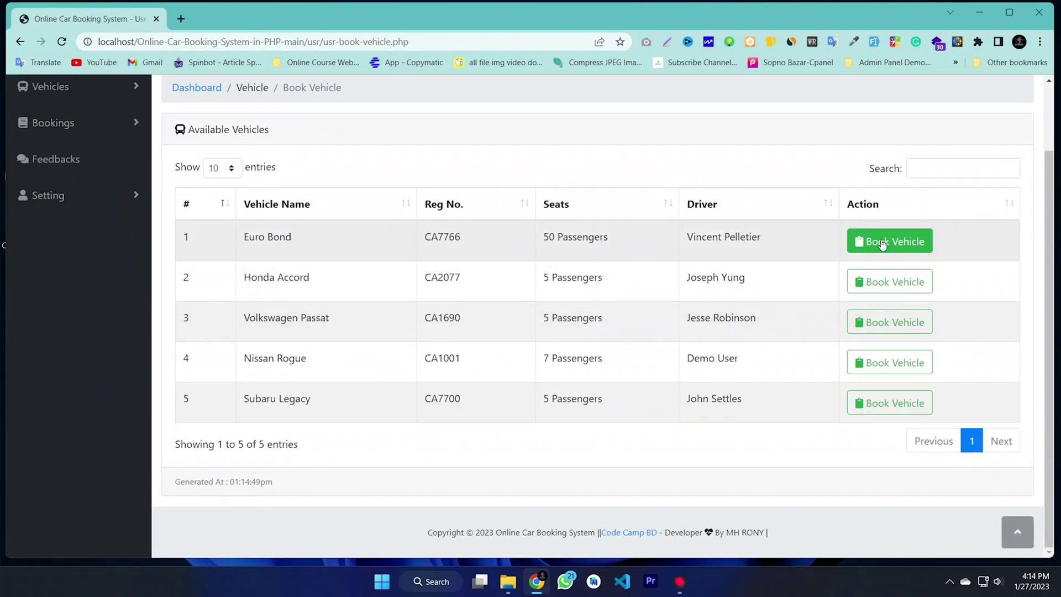
{"action": "left_click", "coordinate": [883, 247]}
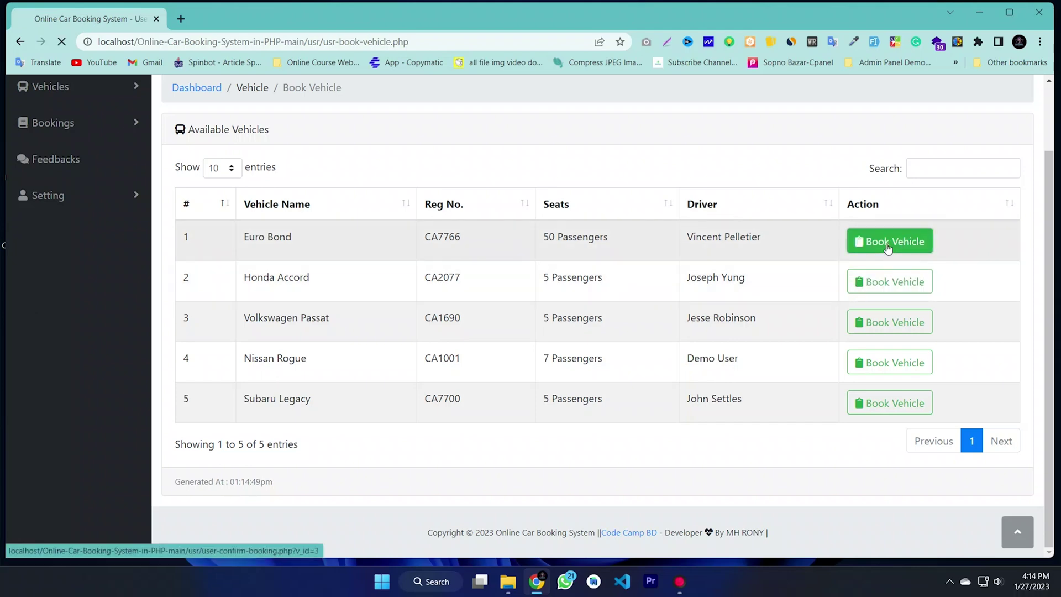
{"action": "left_click_drag", "start_coordinate": [294, 224], "coordinate": [176, 221]}
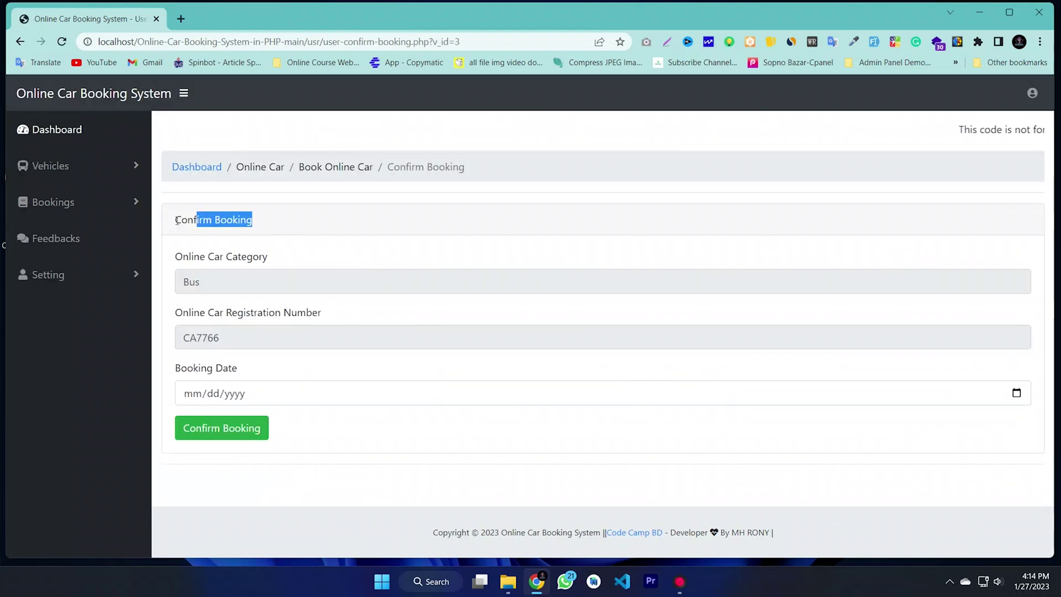
Step: Set the bus booking date to 30 January 2023, confirm the booking, and dismiss the success message
{"action": "left_click", "coordinate": [294, 255]}
{"action": "left_click", "coordinate": [251, 279]}
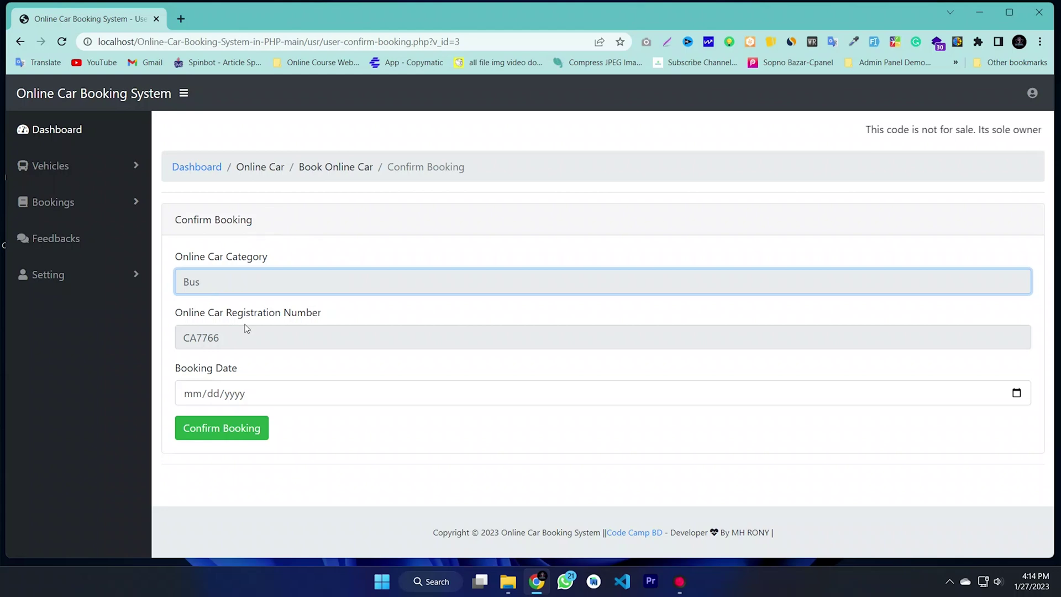
{"action": "left_click", "coordinate": [1018, 394]}
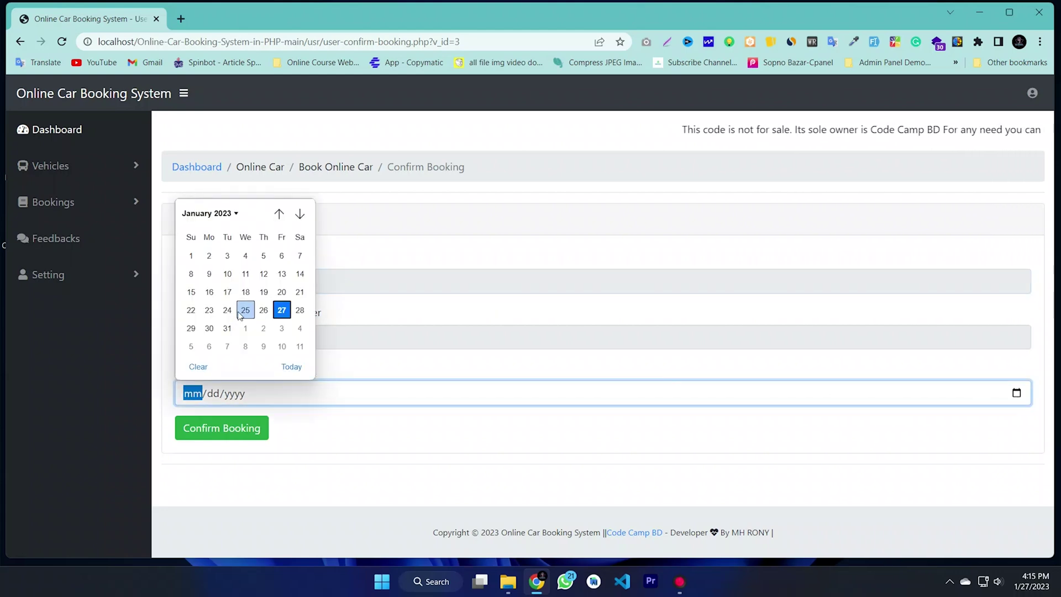
{"action": "left_click", "coordinate": [209, 330]}
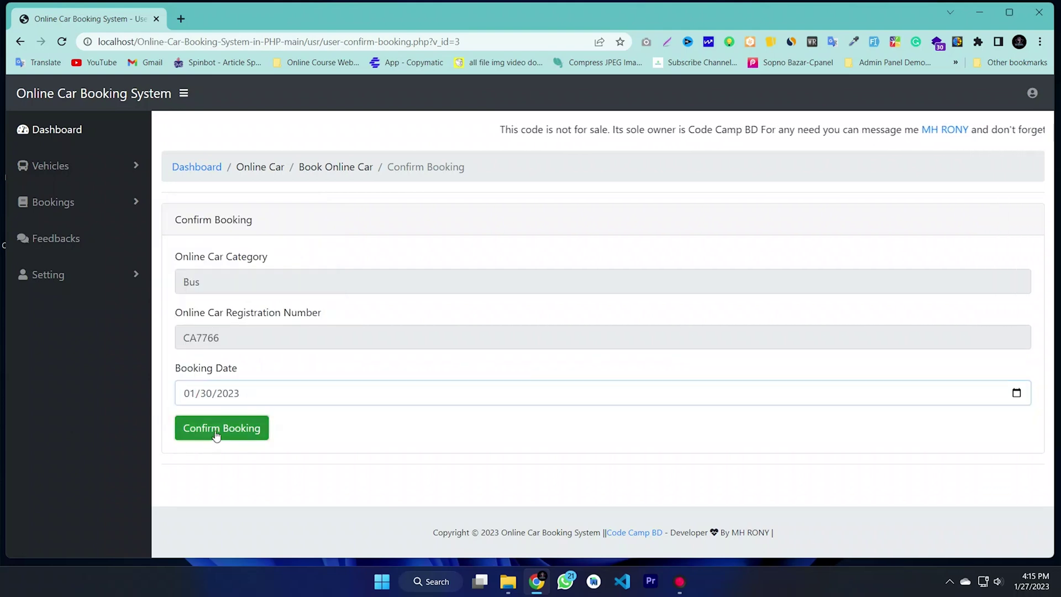
{"action": "left_click", "coordinate": [216, 433]}
{"action": "left_click", "coordinate": [645, 392]}
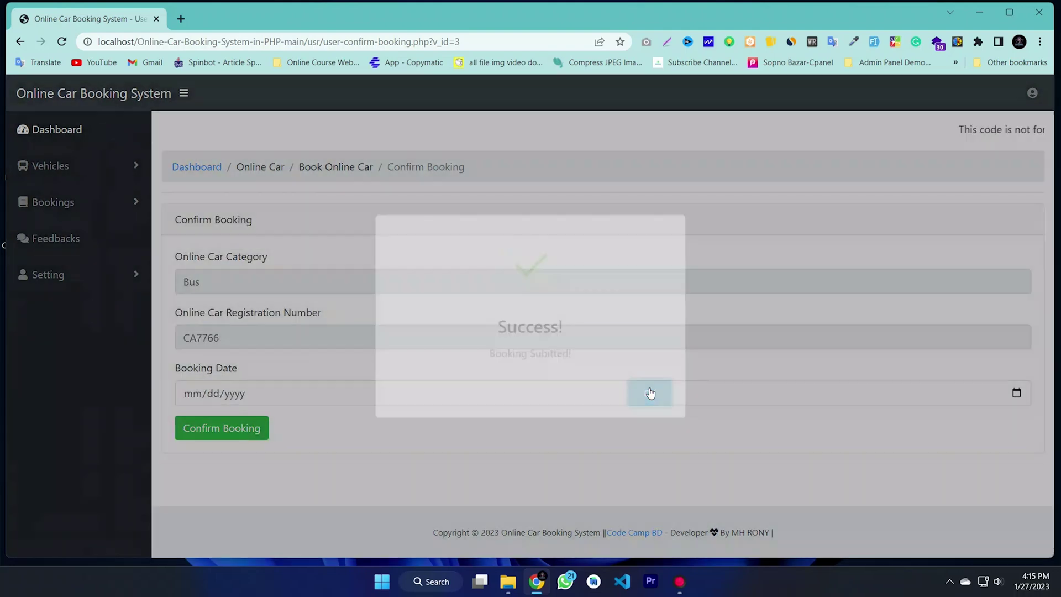
{"action": "left_click", "coordinate": [73, 205]}
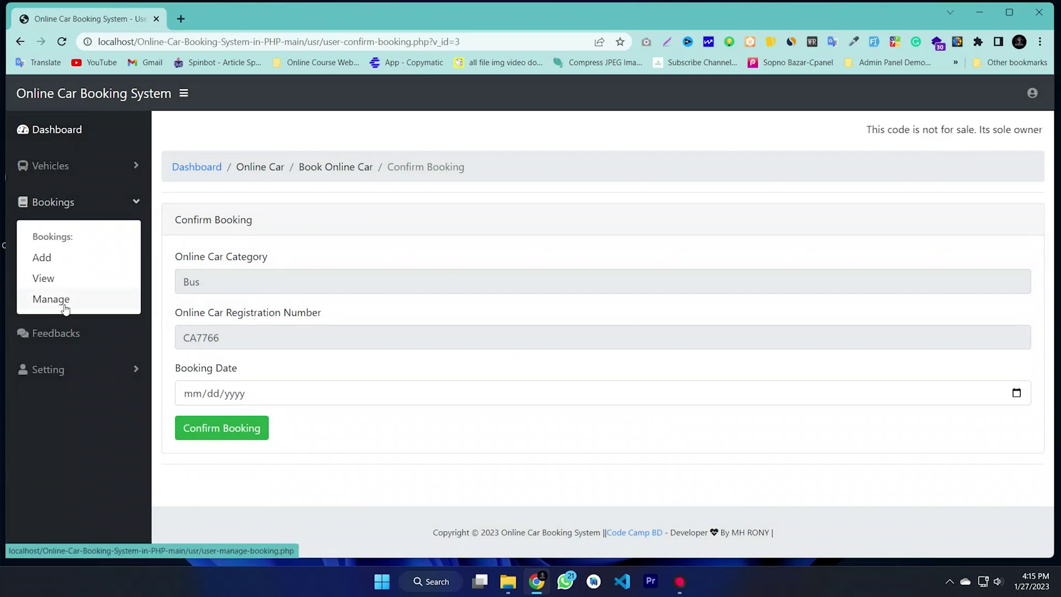
{"action": "left_click", "coordinate": [50, 299]}
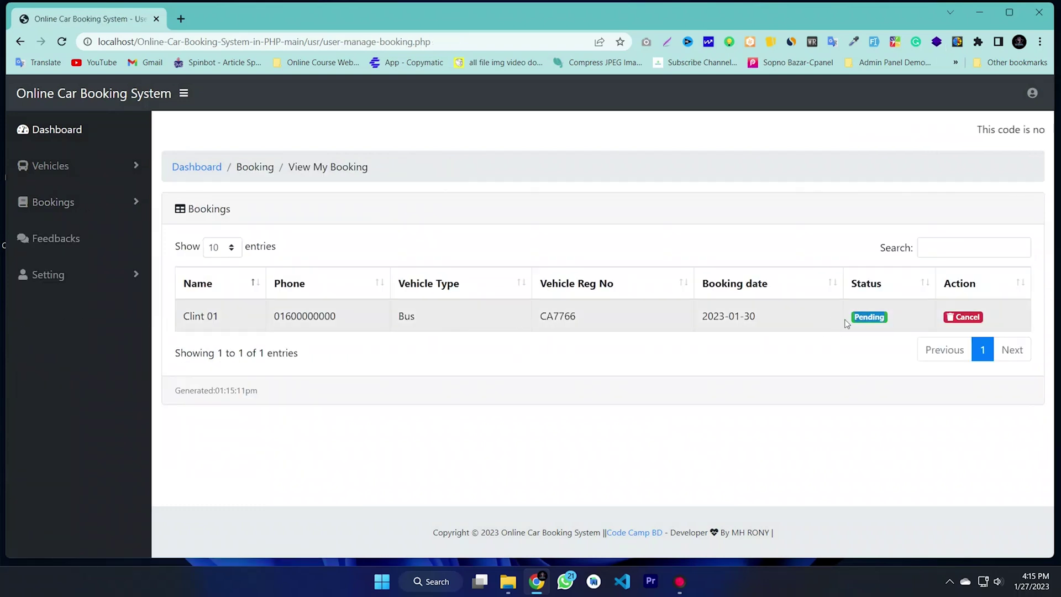
Step: Check the CA7766 bus booking row dated 2023-01-30 showing Pending status
{"action": "left_click_drag", "start_coordinate": [421, 308], "coordinate": [684, 308]}
{"action": "left_click", "coordinate": [711, 310]}
{"action": "left_click_drag", "start_coordinate": [803, 320], "coordinate": [206, 287]}
{"action": "left_click", "coordinate": [484, 334]}
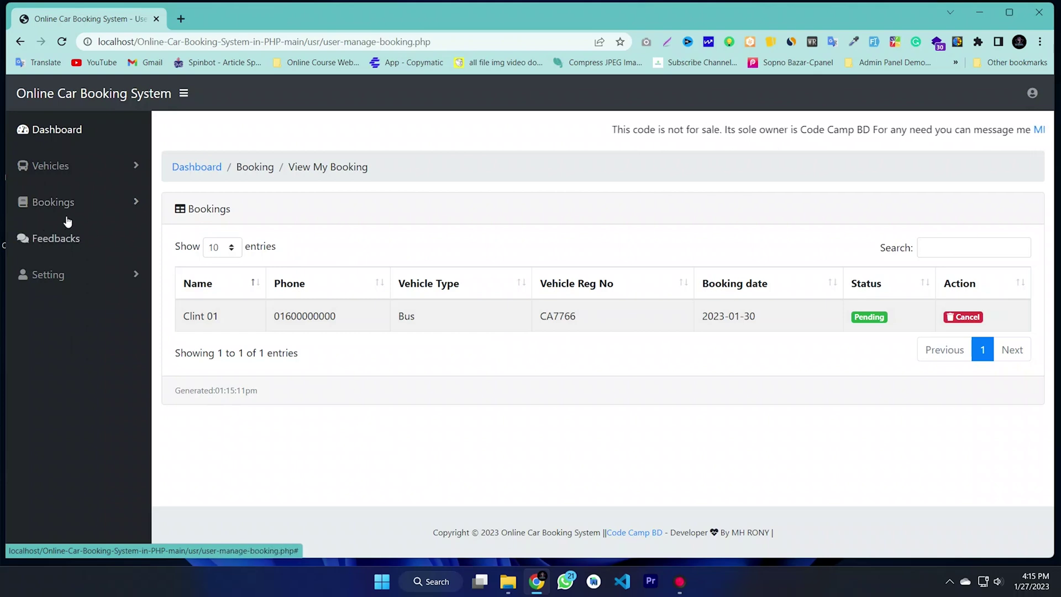
{"action": "left_click", "coordinate": [52, 202]}
Step: Open Give Feedback and write the testimonial 'Please Subscribe to Our Channel............ Thank You'
{"action": "left_click", "coordinate": [52, 202]}
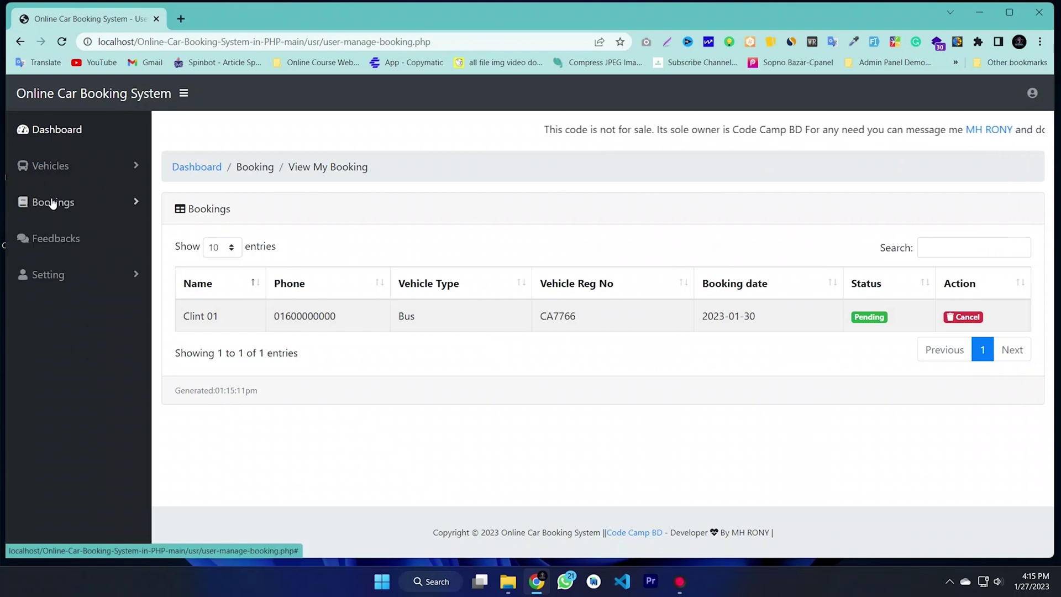
{"action": "left_click", "coordinate": [52, 238]}
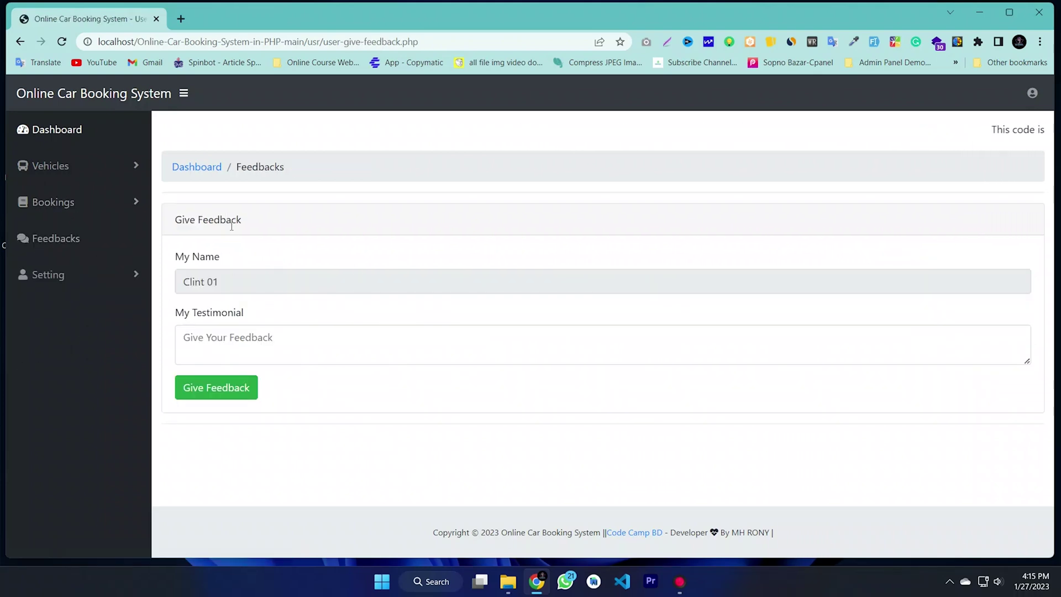
{"action": "triple_click", "coordinate": [224, 291]}
{"action": "left_click", "coordinate": [216, 341]}
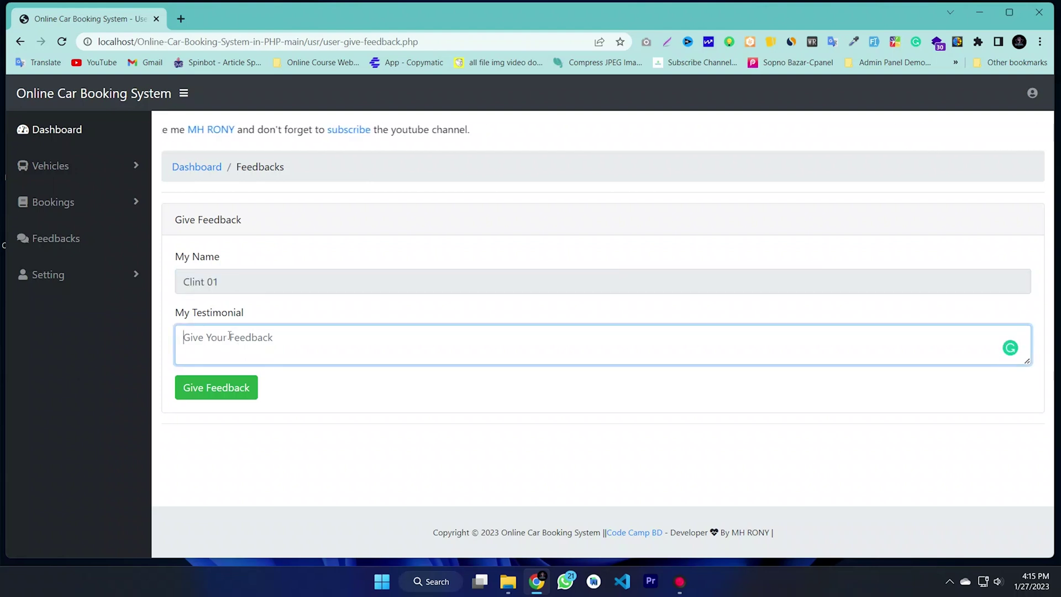
{"action": "type", "text": "Please Subscribe Our Channel."}
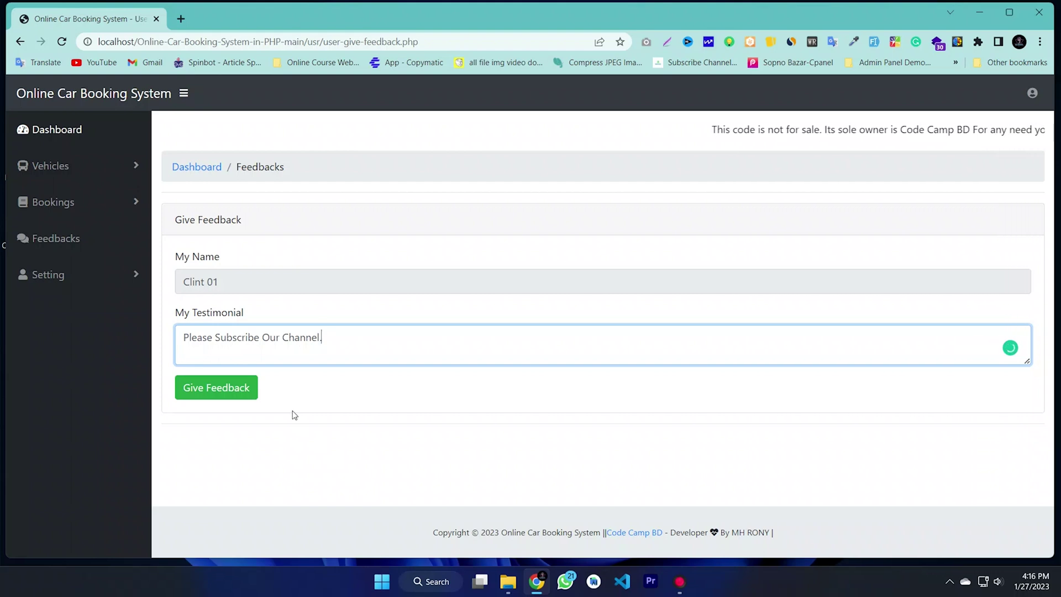
{"action": "type", "text": "Th"}
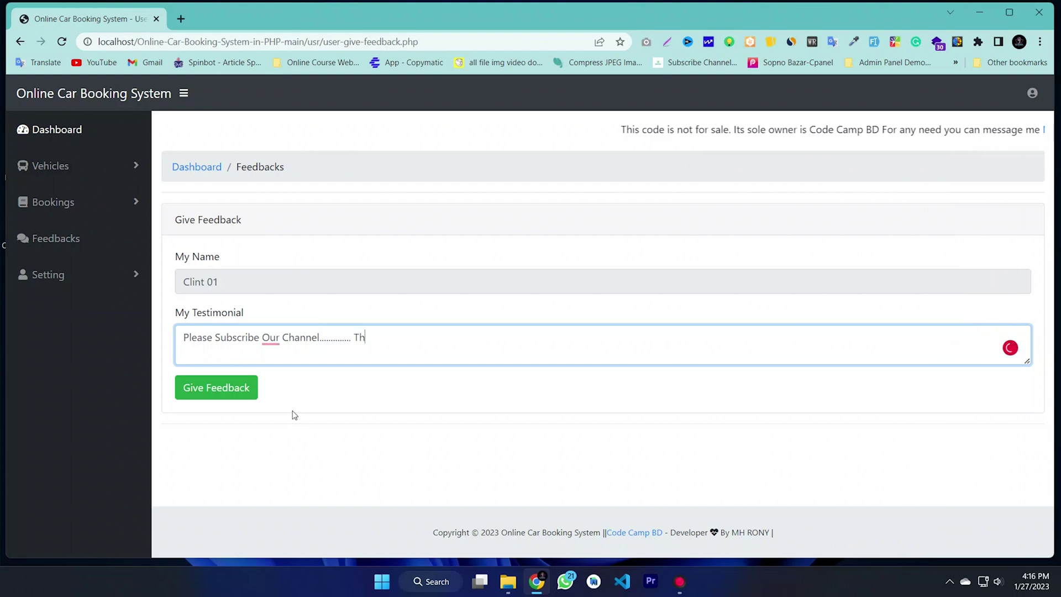
{"action": "type", "text": "ank You"}
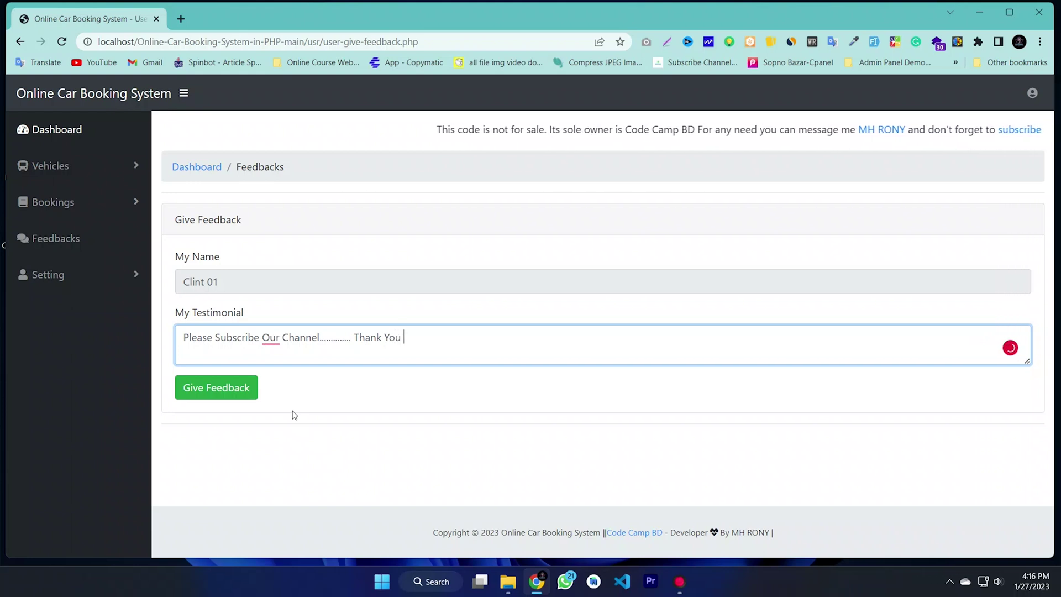
{"action": "mouse_move", "coordinate": [271, 339]}
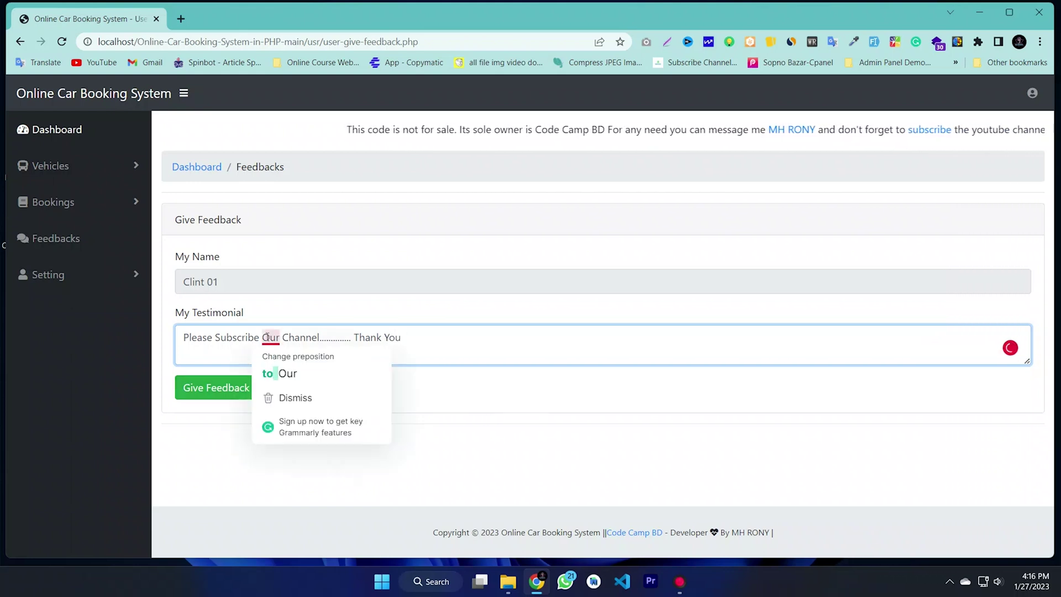
{"action": "left_click", "coordinate": [277, 372]}
{"action": "left_click_drag", "start_coordinate": [416, 337], "coordinate": [143, 334]}
{"action": "left_click", "coordinate": [376, 356]}
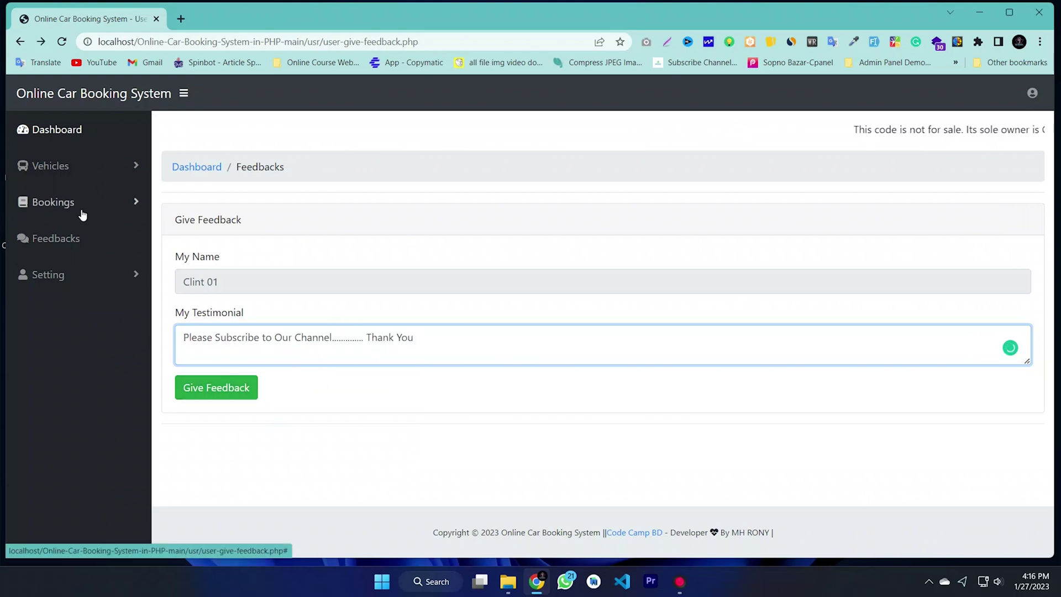
Step: View the client's profile and review its name, contact, address and e-mail details
{"action": "left_click", "coordinate": [53, 286]}
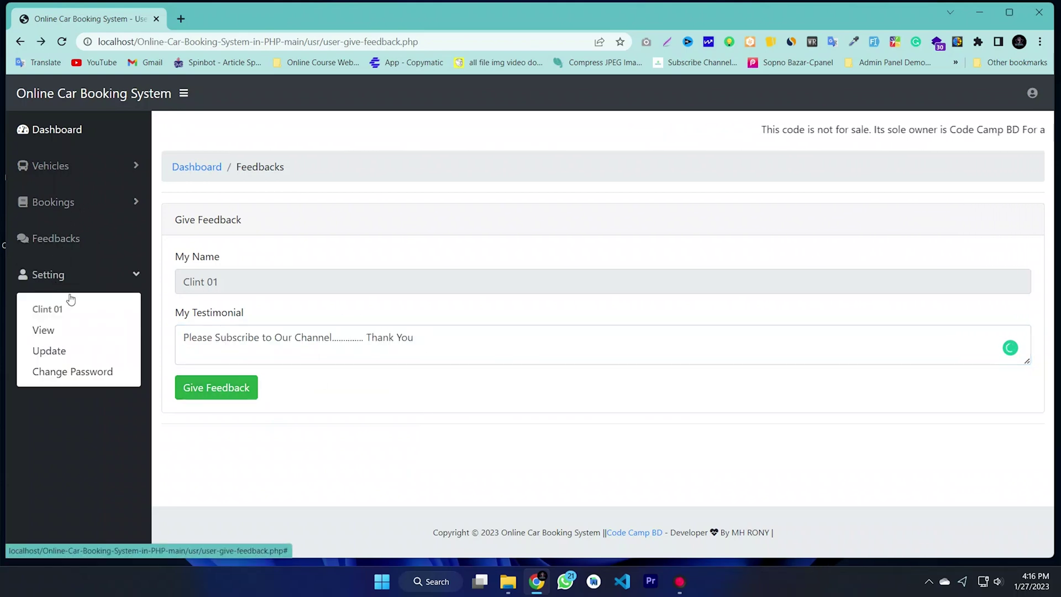
{"action": "left_click", "coordinate": [42, 334]}
{"action": "left_click_drag", "start_coordinate": [305, 289], "coordinate": [208, 213]}
{"action": "left_click", "coordinate": [291, 257]}
{"action": "left_click_drag", "start_coordinate": [292, 259], "coordinate": [219, 291]}
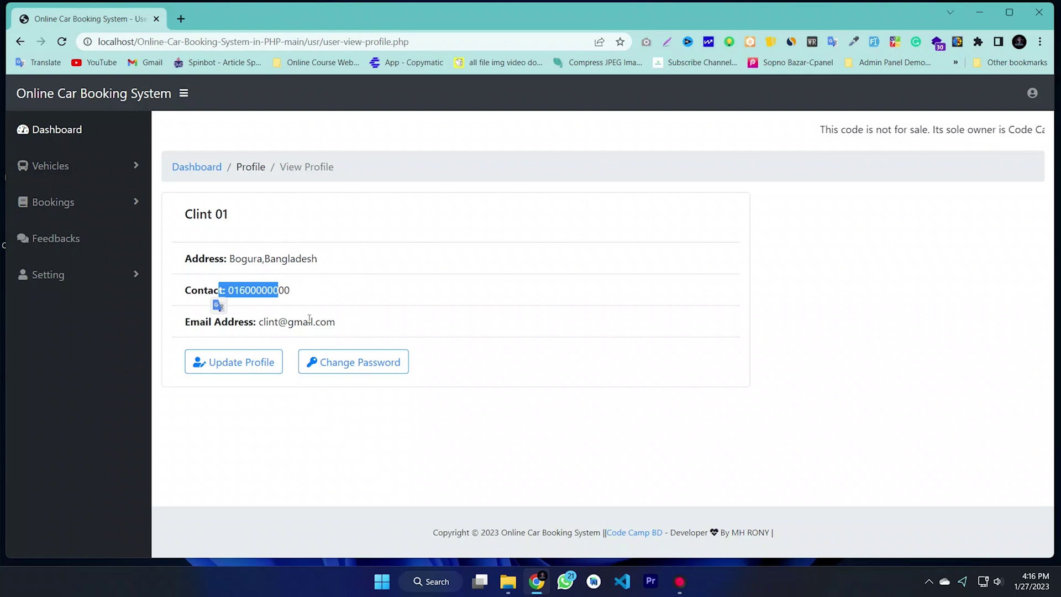
{"action": "left_click_drag", "start_coordinate": [335, 321], "coordinate": [259, 323]}
{"action": "left_click", "coordinate": [396, 324]}
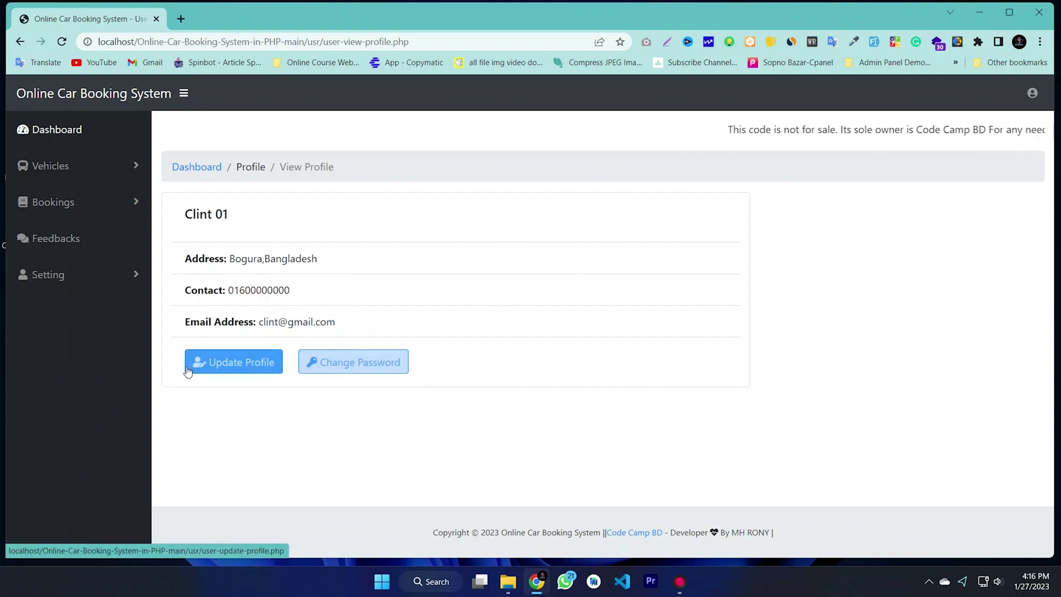
Step: Look over the Update Profile form's last name, contact, address and e-mail fields
{"action": "left_click", "coordinate": [231, 363]}
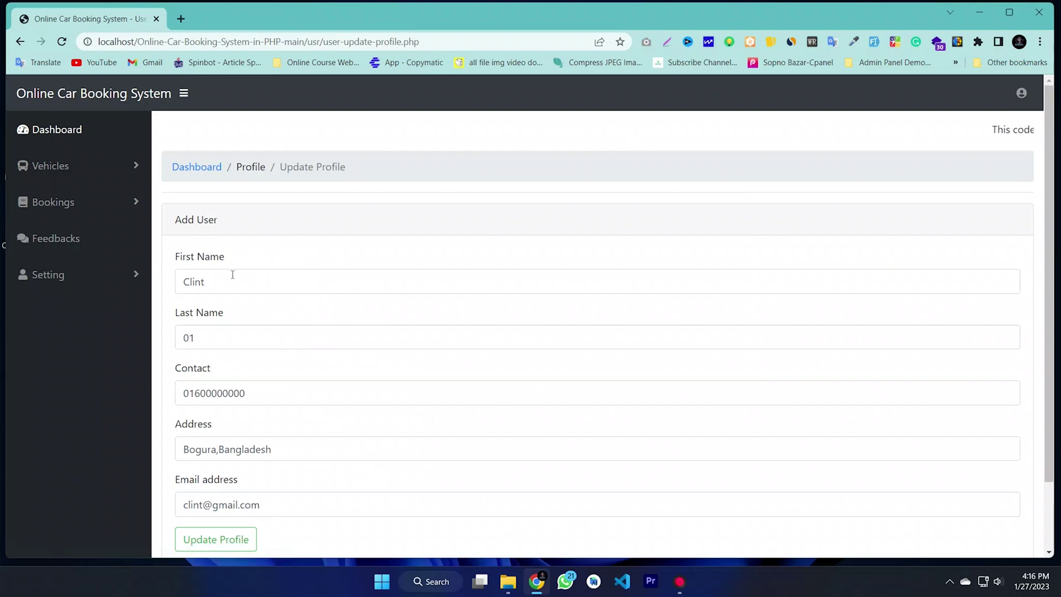
{"action": "scroll", "coordinate": [232, 275], "scroll_direction": "down", "scroll_amount": 1}
{"action": "left_click", "coordinate": [220, 313]}
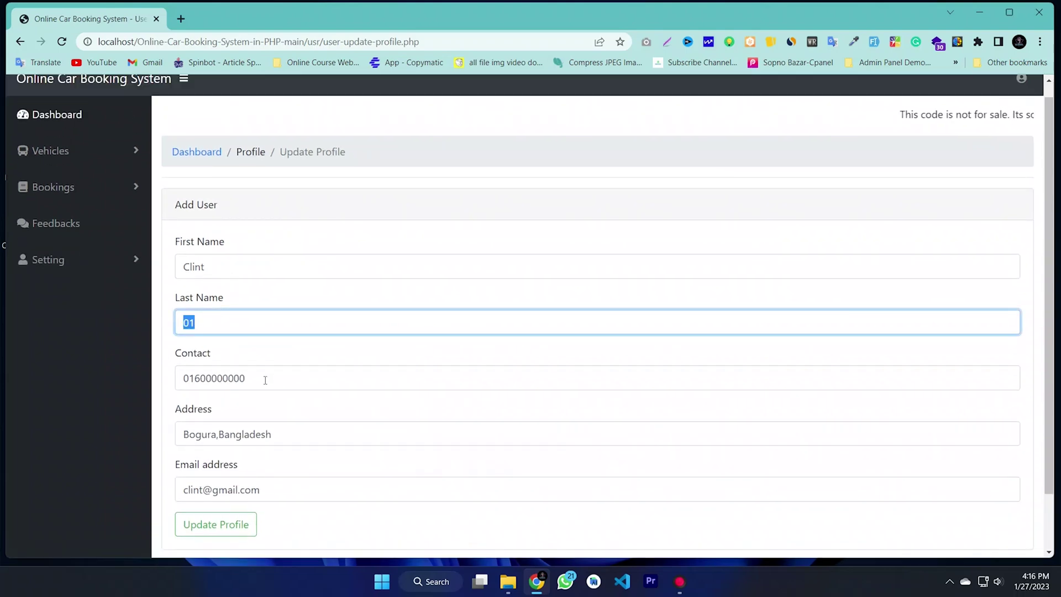
{"action": "left_click_drag", "start_coordinate": [265, 380], "coordinate": [174, 385]}
{"action": "left_click_drag", "start_coordinate": [268, 442], "coordinate": [185, 438]}
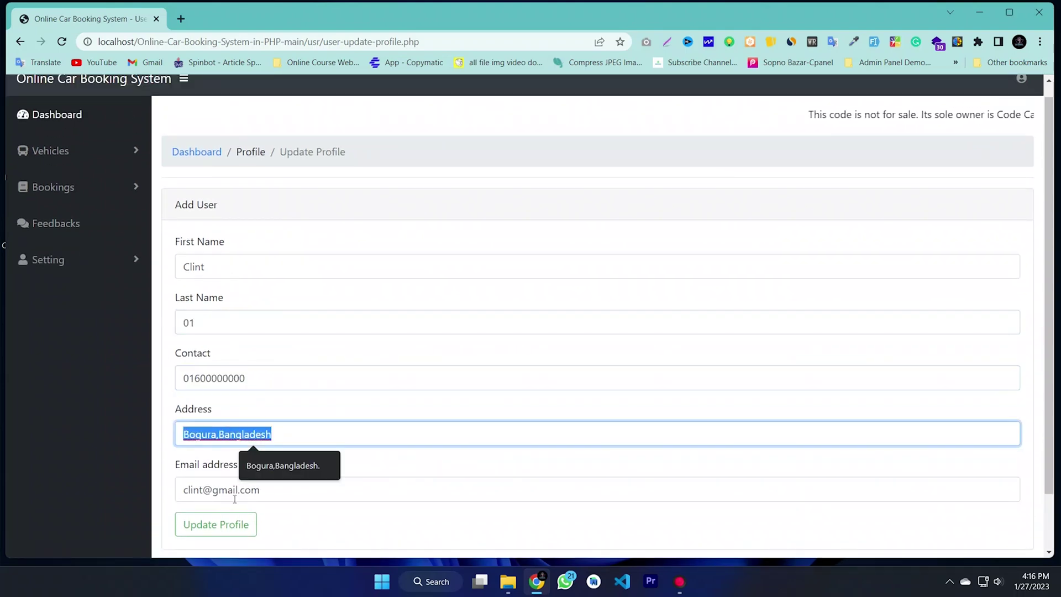
{"action": "left_click_drag", "start_coordinate": [193, 490], "coordinate": [208, 525]}
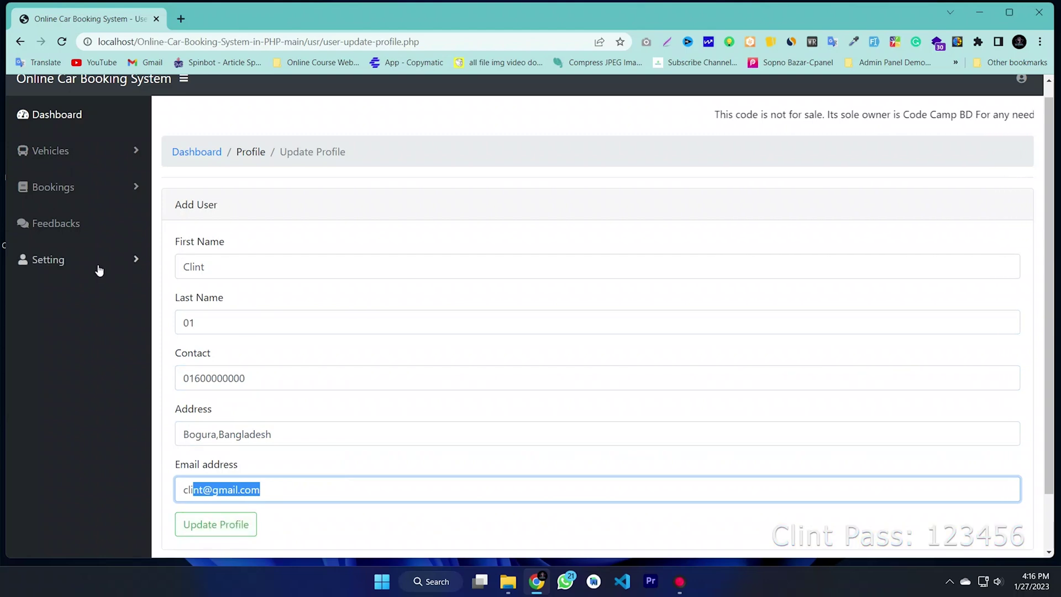
{"action": "left_click", "coordinate": [47, 260]}
{"action": "left_click", "coordinate": [56, 341]}
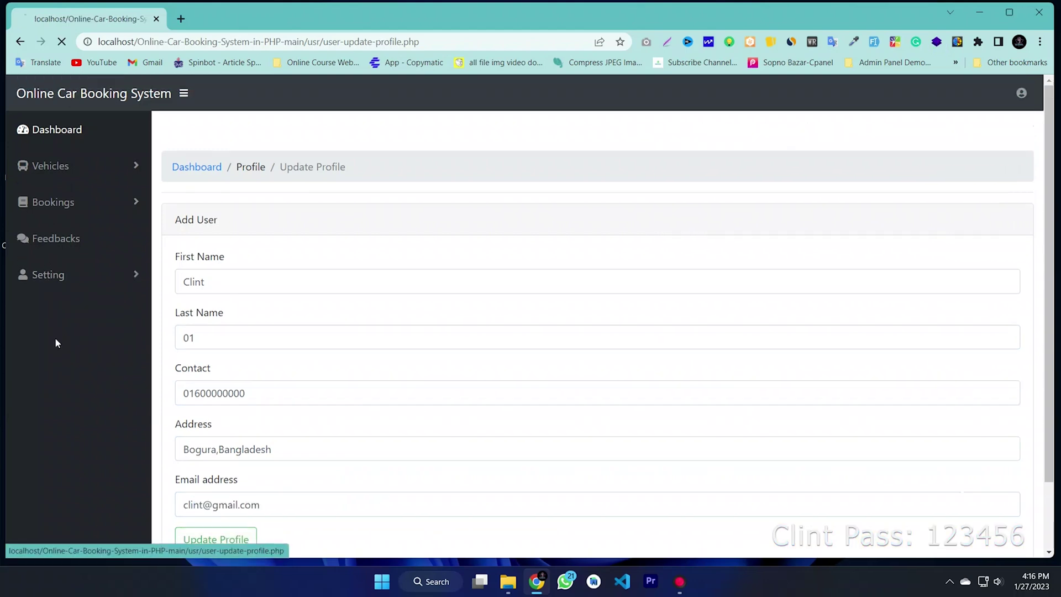
Step: Check the Change Password page's old and new password fields, then return to the dashboard
{"action": "left_click", "coordinate": [95, 275]}
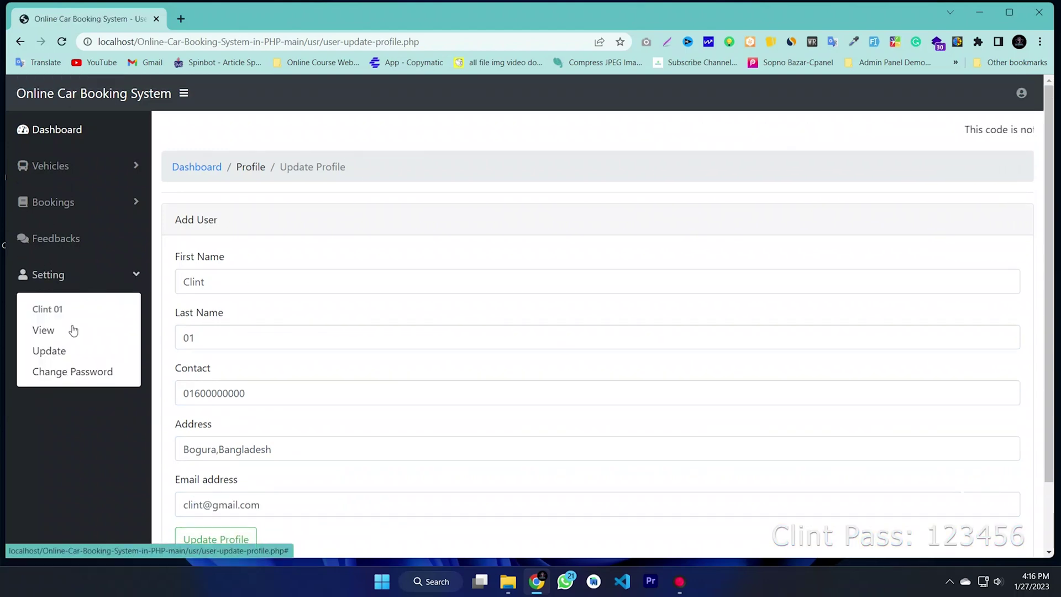
{"action": "left_click", "coordinate": [74, 372]}
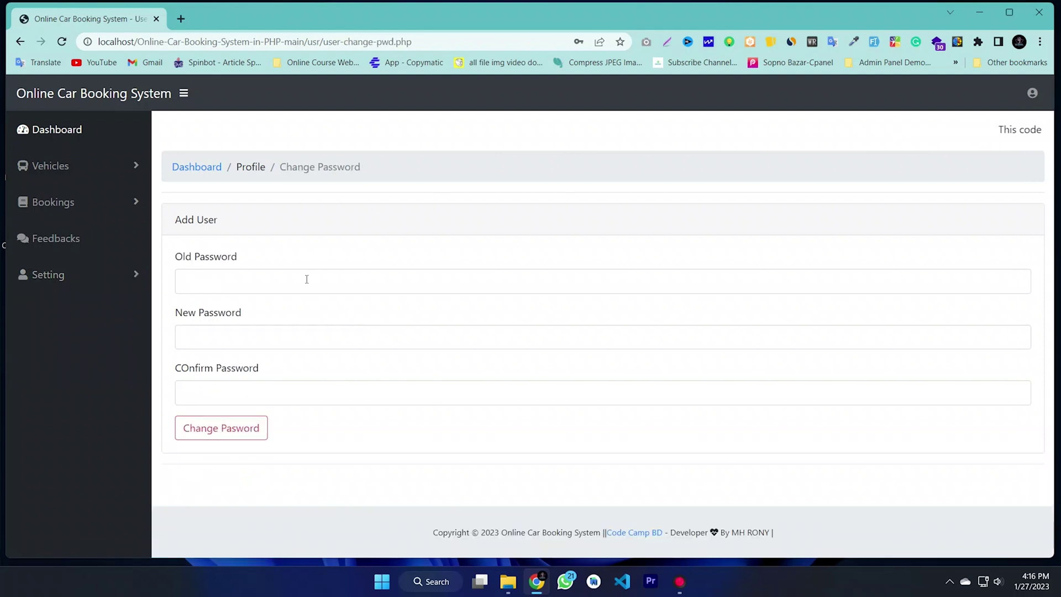
{"action": "left_click", "coordinate": [244, 291]}
{"action": "left_click", "coordinate": [210, 338]}
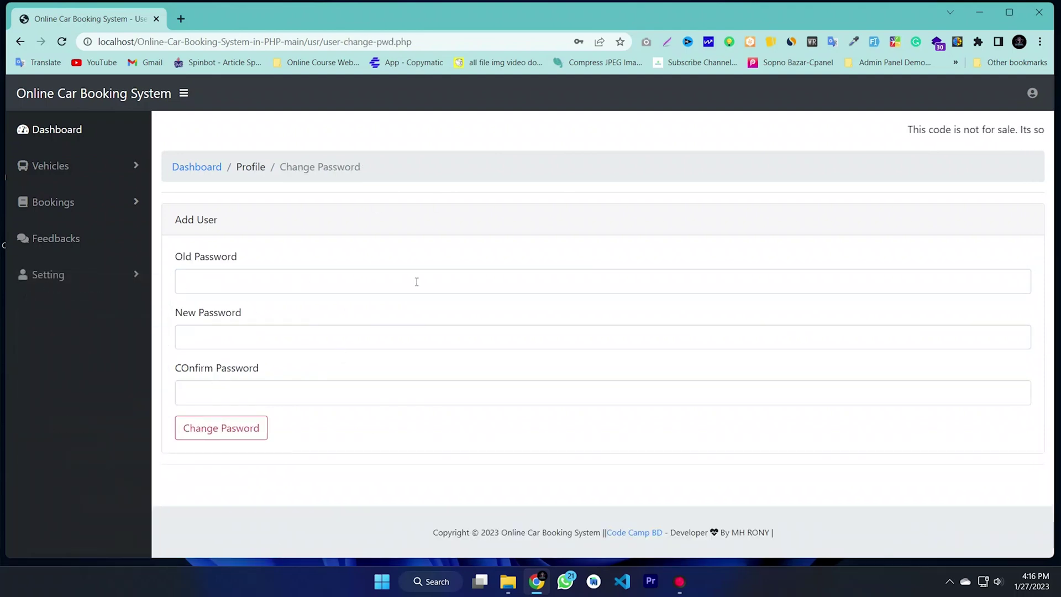
{"action": "left_click", "coordinate": [44, 129]}
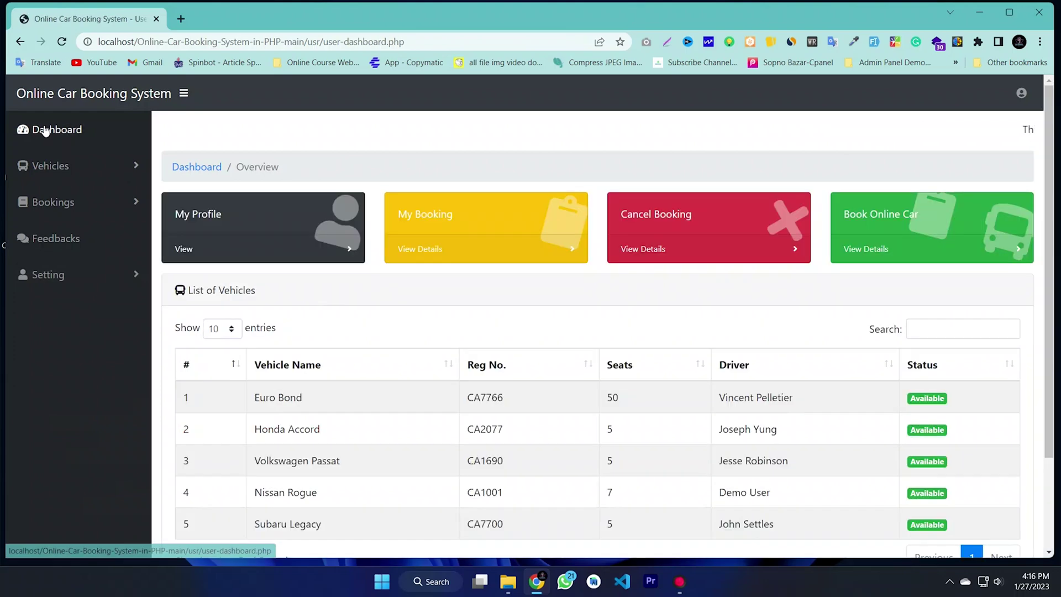
Step: Log the client out through the user menu and confirm
{"action": "left_click", "coordinate": [1020, 97]}
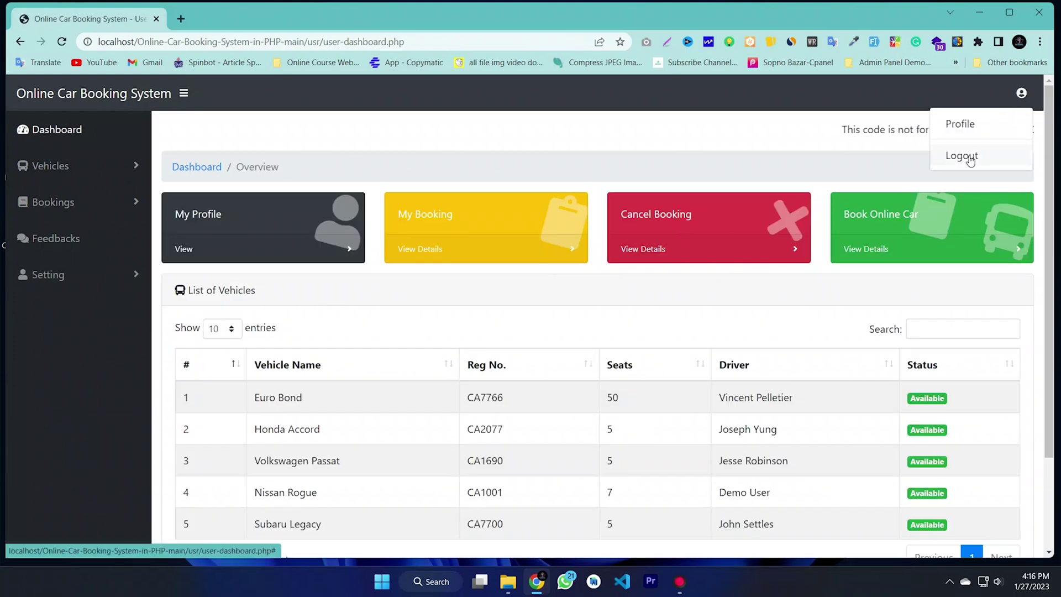
{"action": "left_click", "coordinate": [969, 159]}
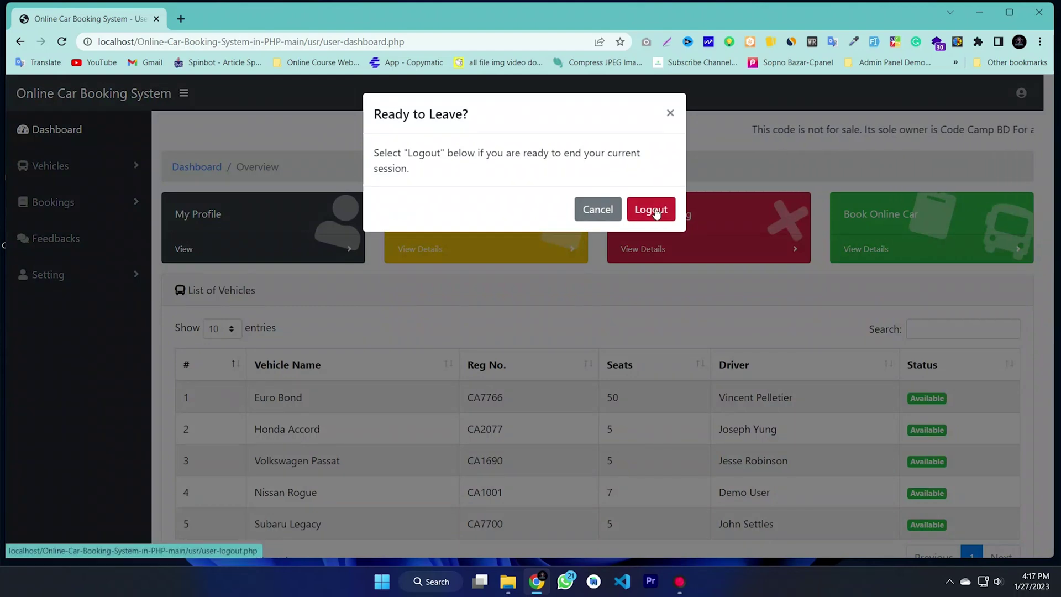
{"action": "left_click", "coordinate": [652, 211]}
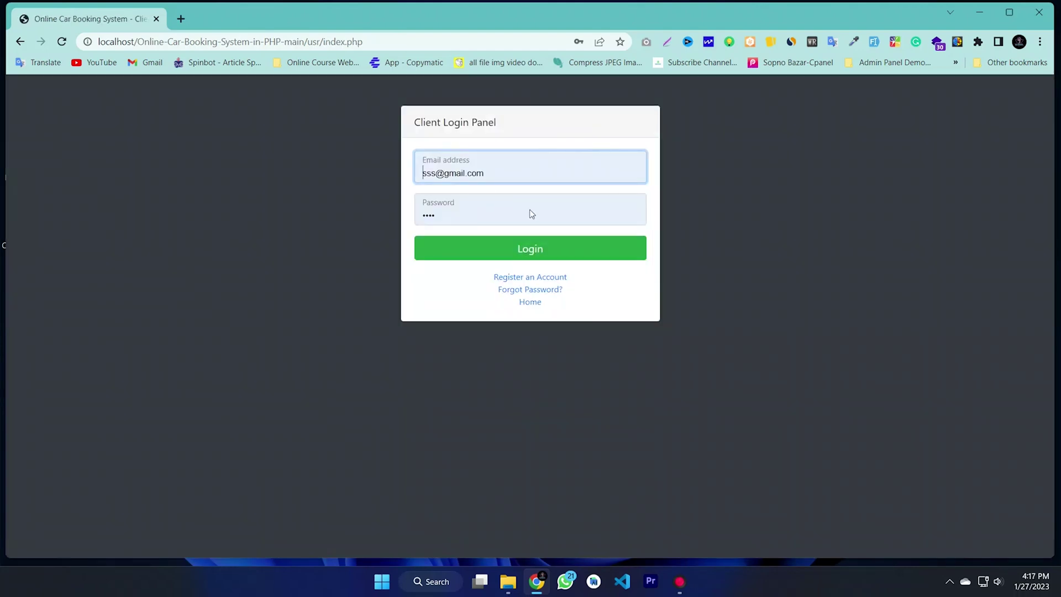
Step: Return to the home page and open Admin Login from the Login Panel
{"action": "left_click", "coordinate": [530, 303]}
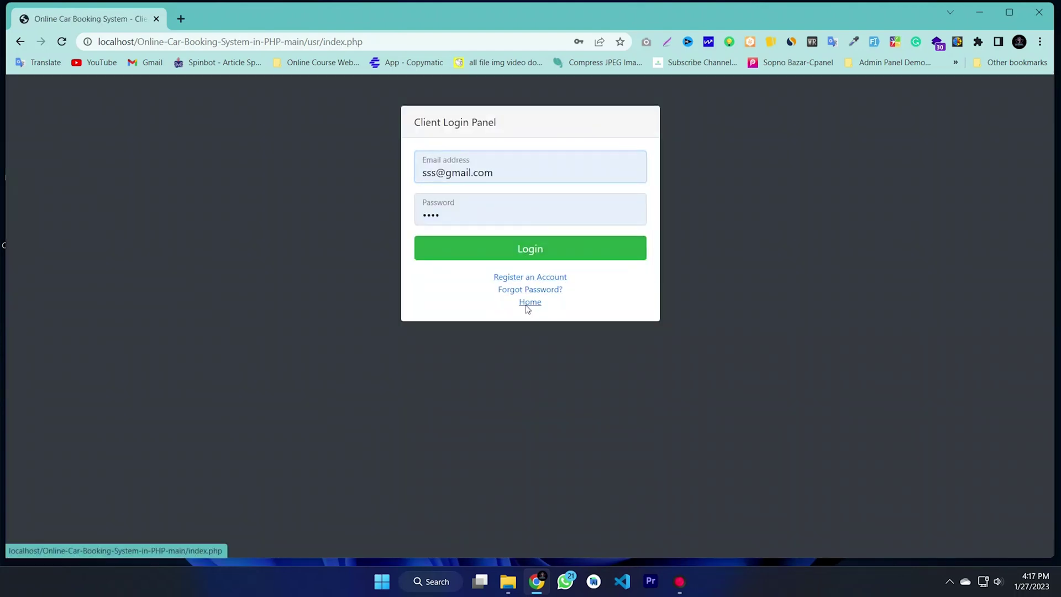
{"action": "left_click", "coordinate": [839, 94]}
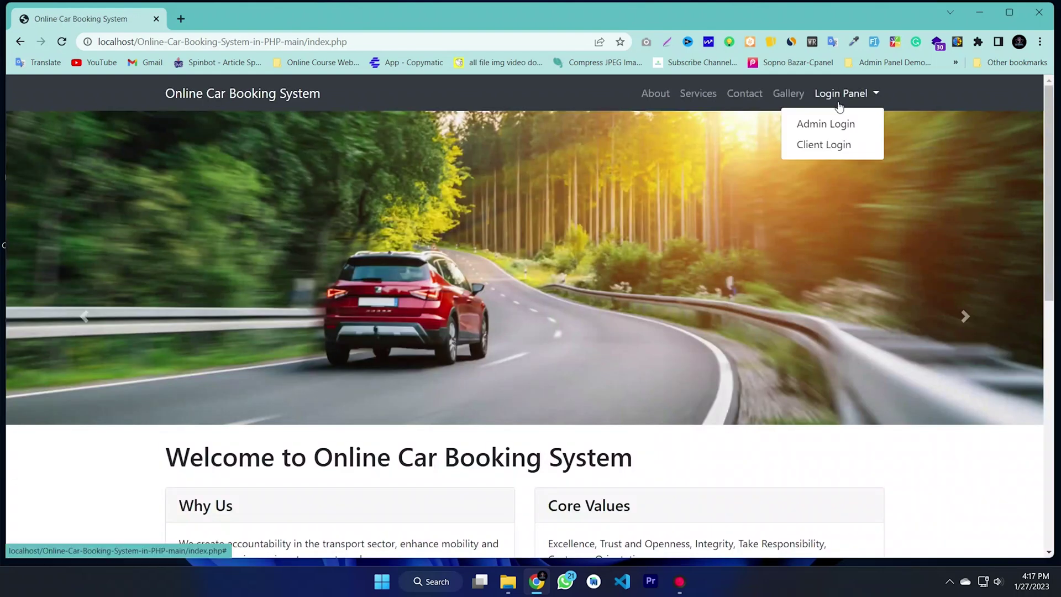
{"action": "left_click", "coordinate": [820, 127]}
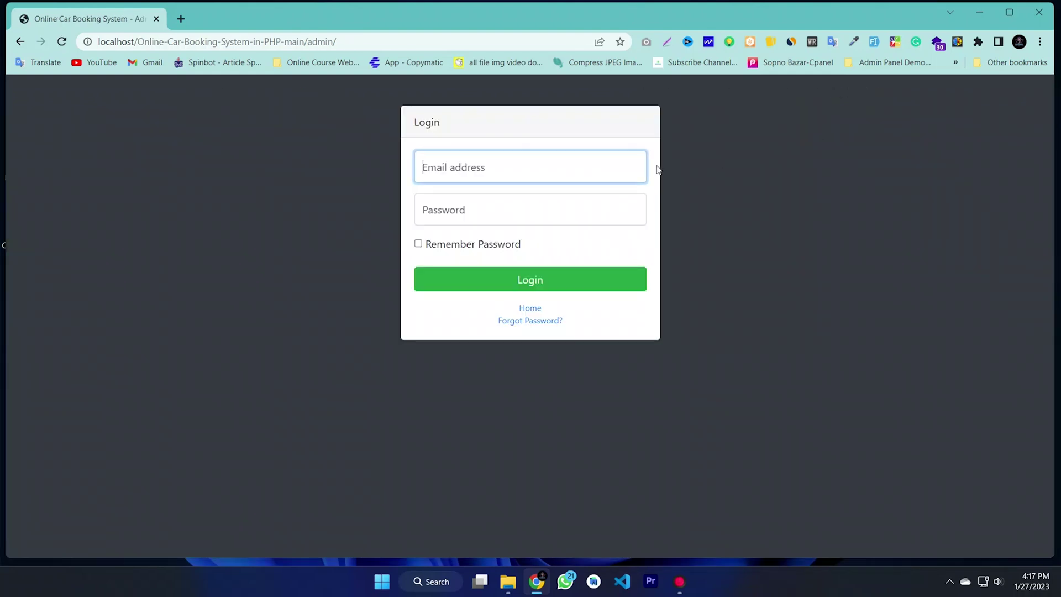
Step: Log in with the admin e-mail and password, with Remember Password ticked
{"action": "left_click", "coordinate": [524, 173]}
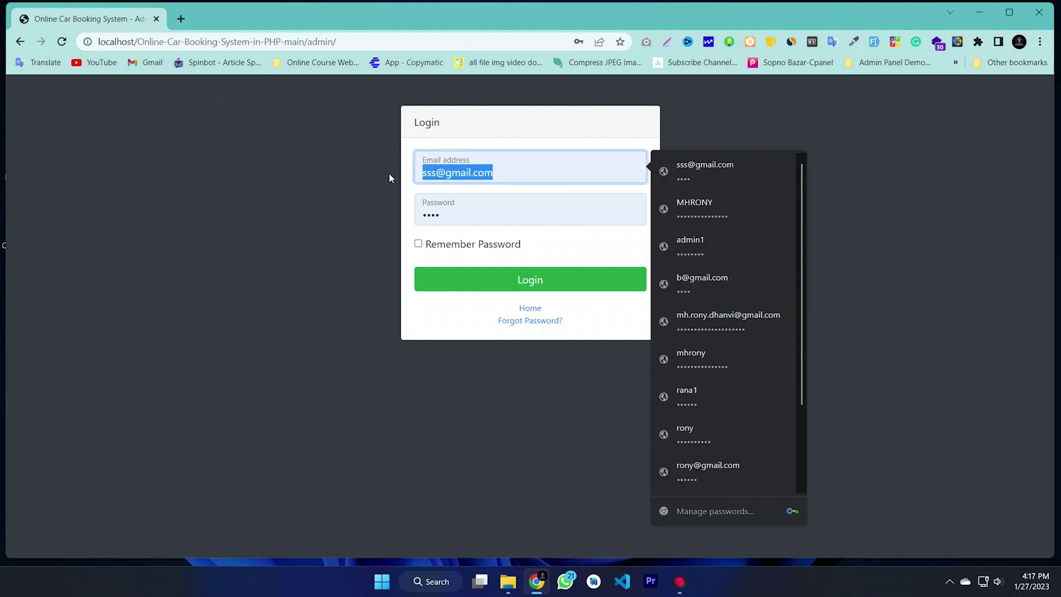
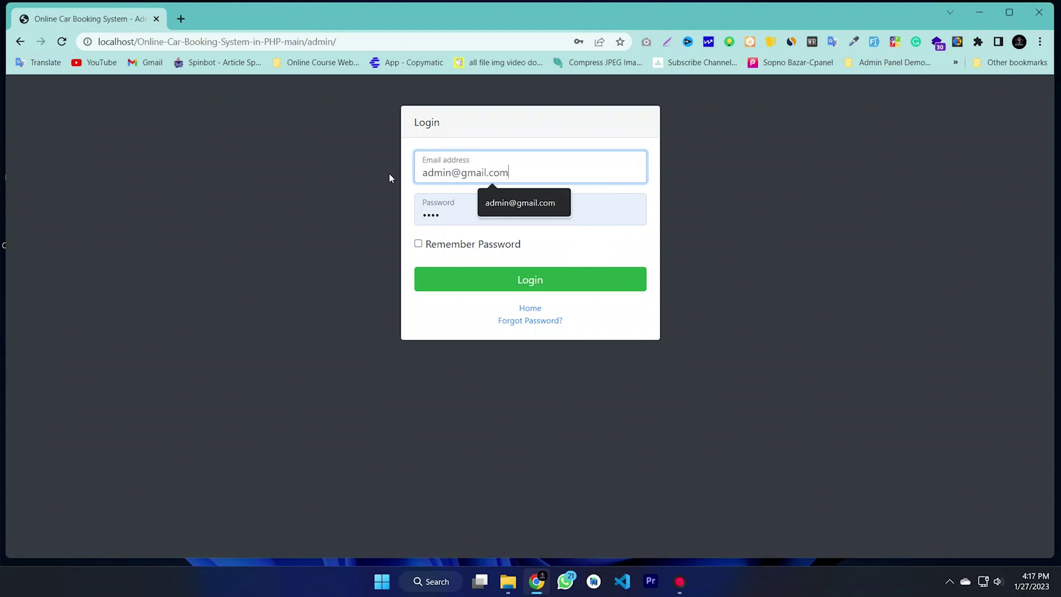
{"action": "left_click", "coordinate": [459, 215]}
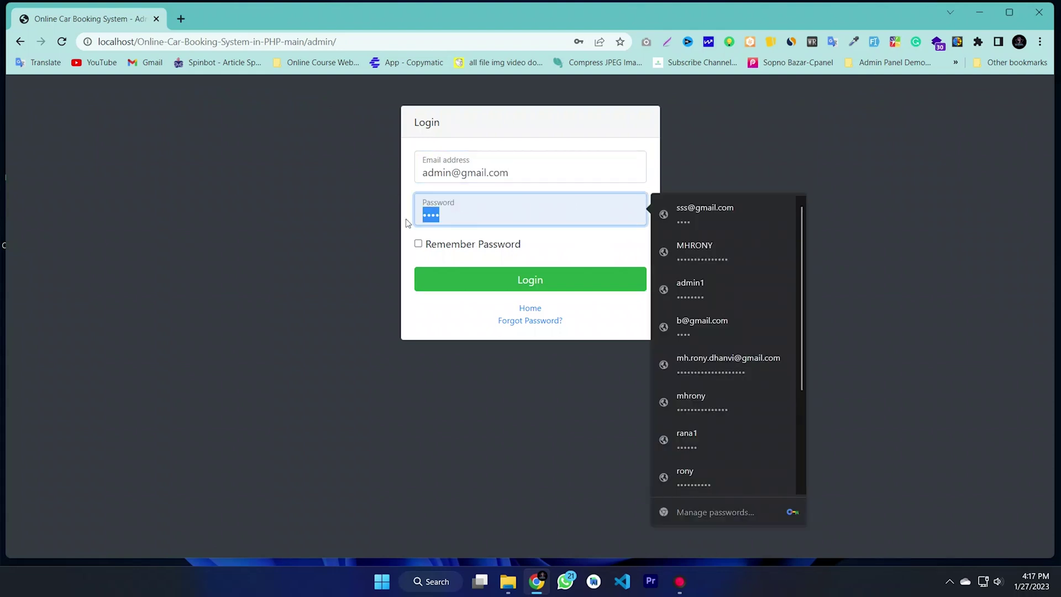
{"action": "type", "text": "a"}
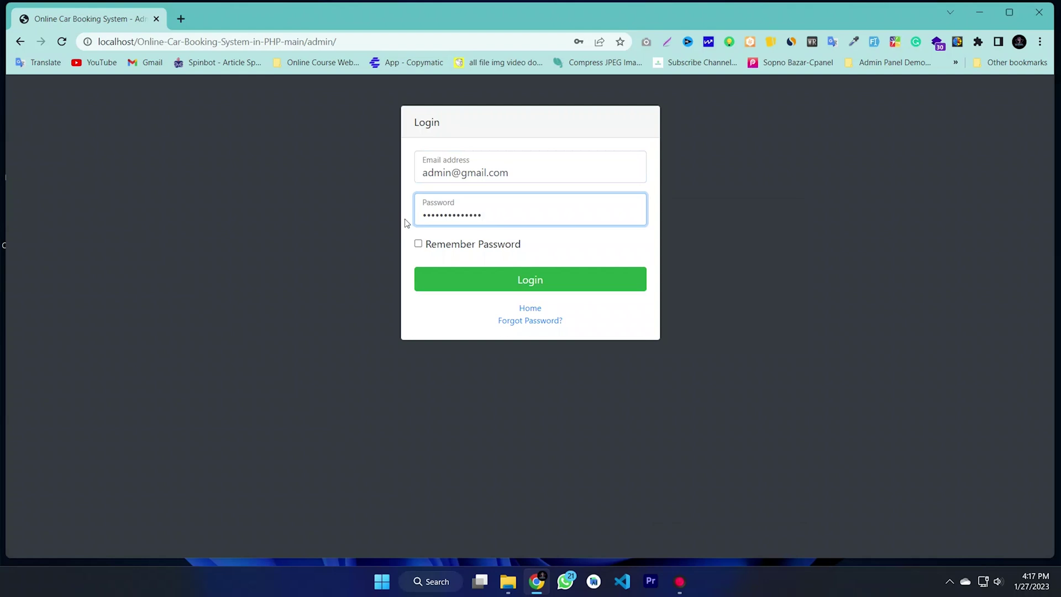
{"action": "left_click", "coordinate": [467, 245]}
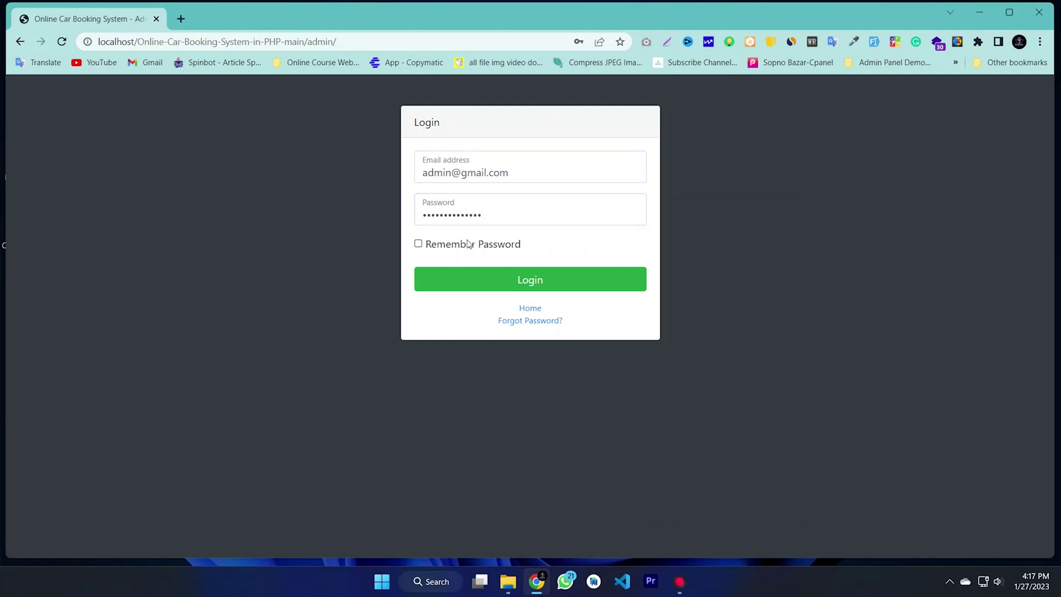
{"action": "left_click", "coordinate": [534, 281]}
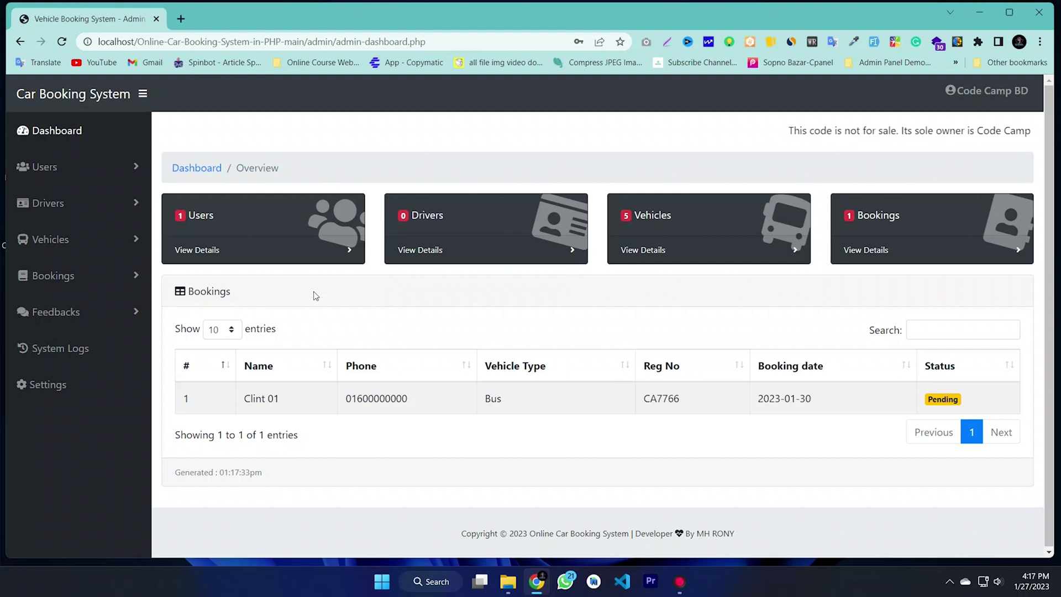
{"action": "scroll", "coordinate": [419, 392], "scroll_direction": "down", "scroll_amount": 1}
{"action": "left_click_drag", "start_coordinate": [959, 398], "coordinate": [221, 367]}
{"action": "left_click", "coordinate": [355, 377]}
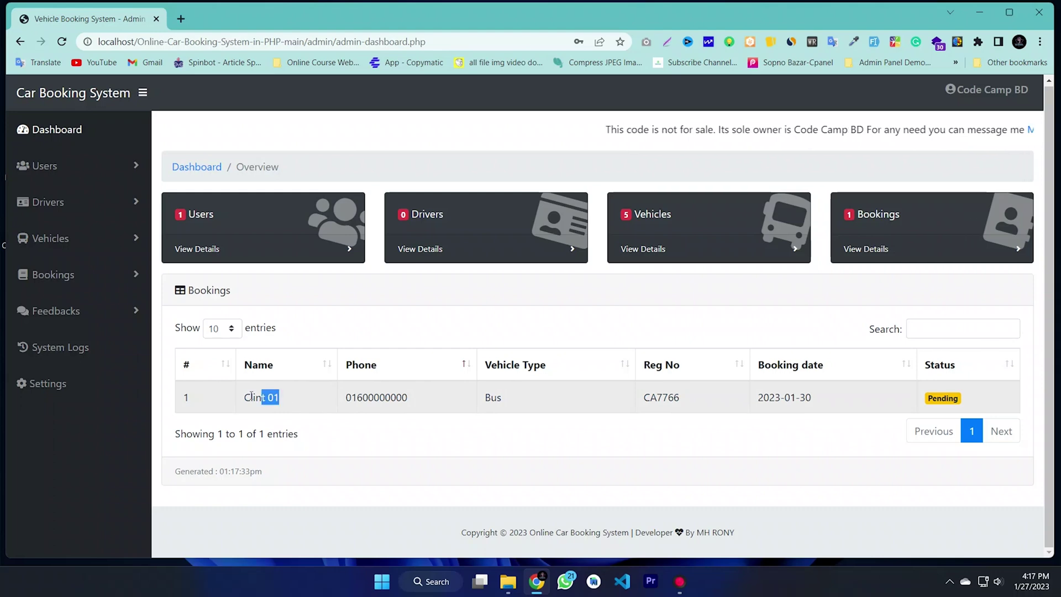
{"action": "left_click_drag", "start_coordinate": [411, 399], "coordinate": [348, 401]}
{"action": "left_click_drag", "start_coordinate": [508, 402], "coordinate": [471, 402]}
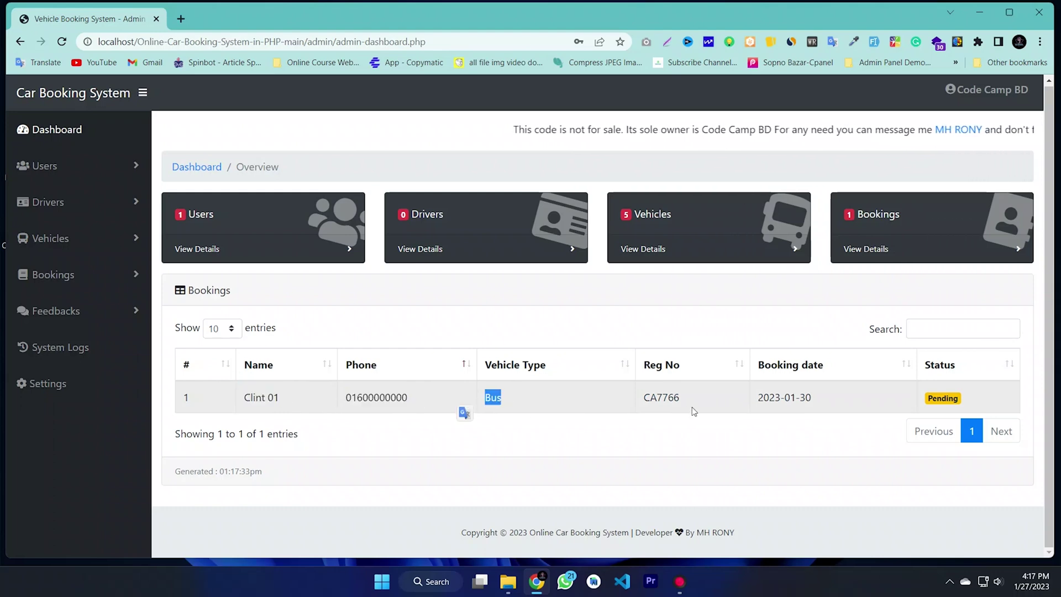
{"action": "left_click_drag", "start_coordinate": [691, 401], "coordinate": [628, 403]}
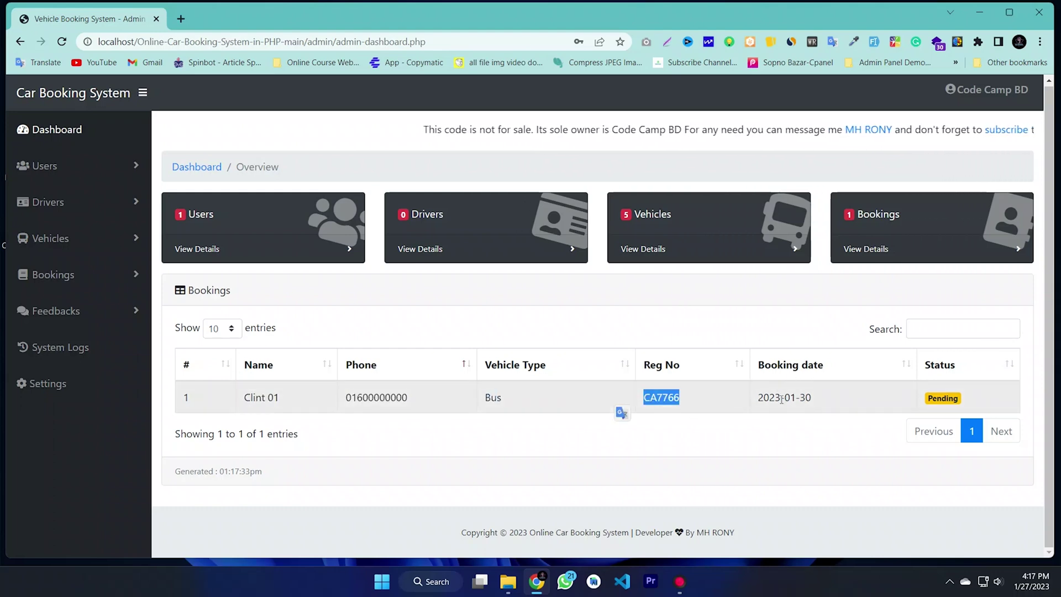
{"action": "left_click_drag", "start_coordinate": [781, 399], "coordinate": [812, 398]}
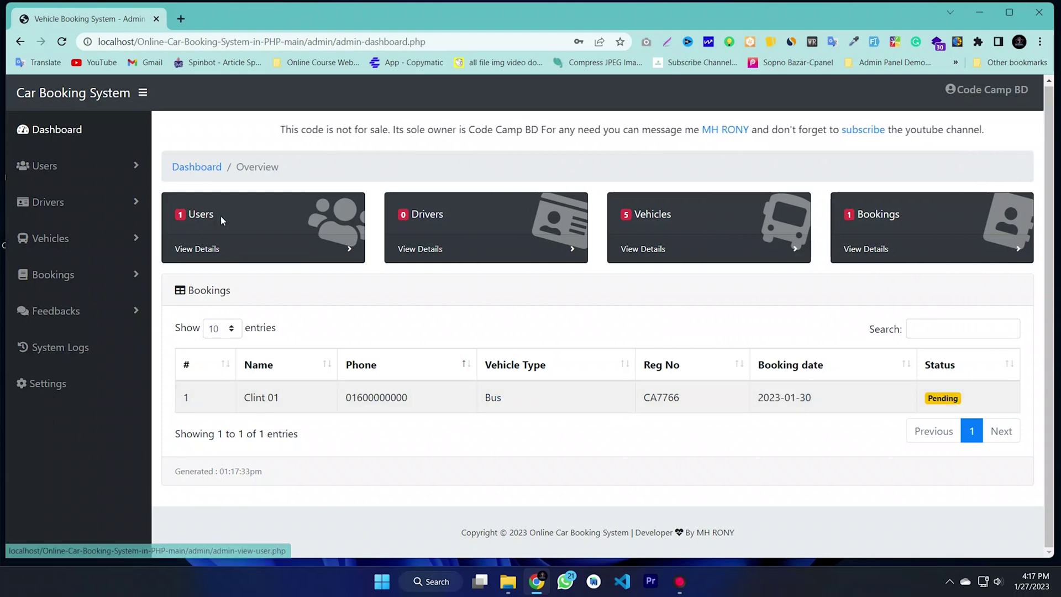
Step: Check the dashboard counts of 1 user, 0 drivers, 5 vehicles and 1 booking, and expand Users
{"action": "left_click_drag", "start_coordinate": [176, 220], "coordinate": [178, 216]}
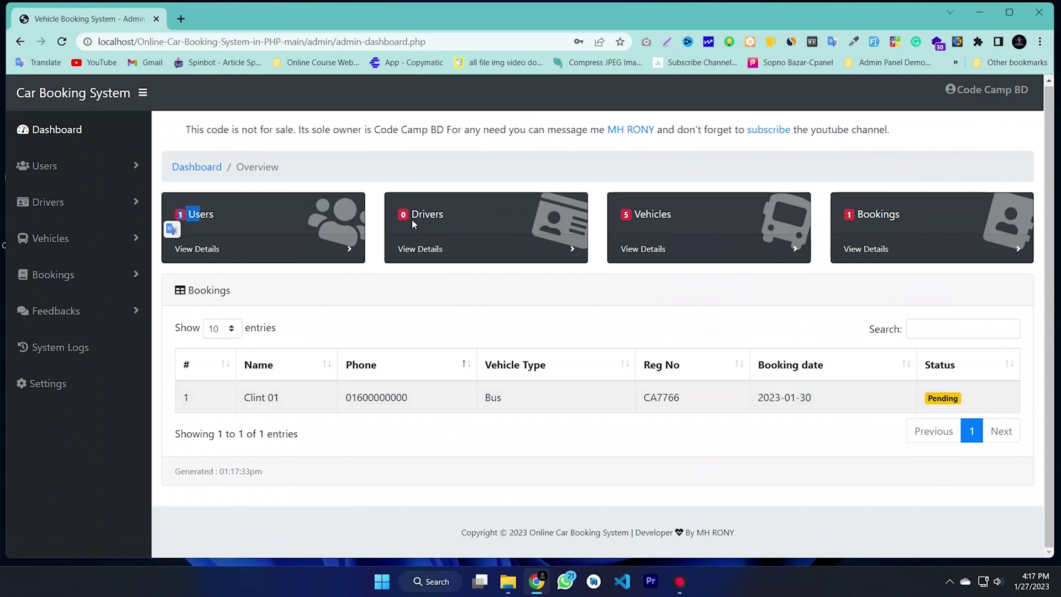
{"action": "left_click_drag", "start_coordinate": [385, 224], "coordinate": [390, 220]}
{"action": "left_click_drag", "start_coordinate": [630, 213], "coordinate": [626, 217]}
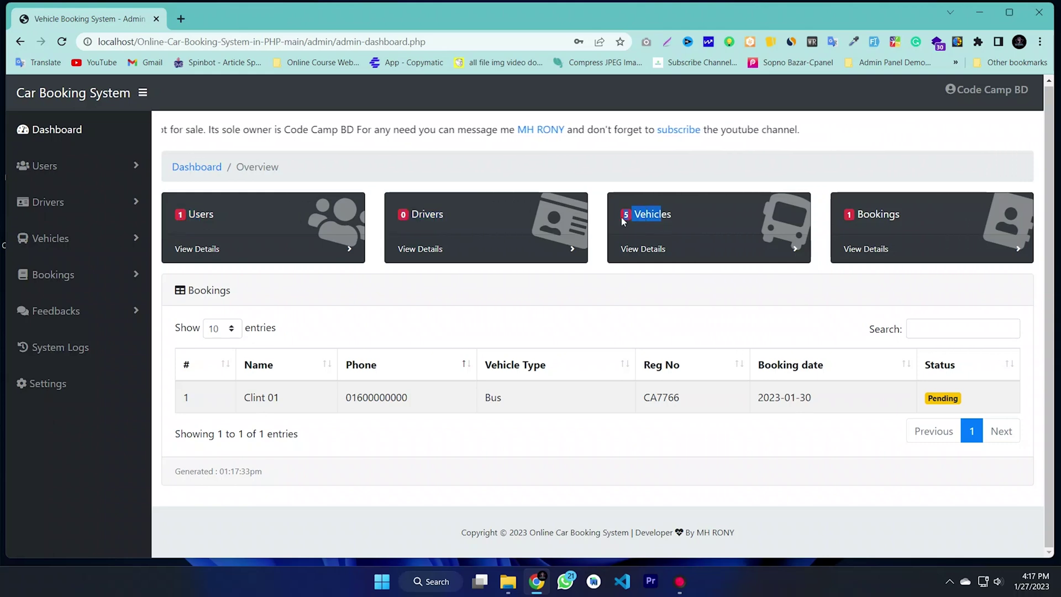
{"action": "left_click_drag", "start_coordinate": [909, 211], "coordinate": [856, 218]}
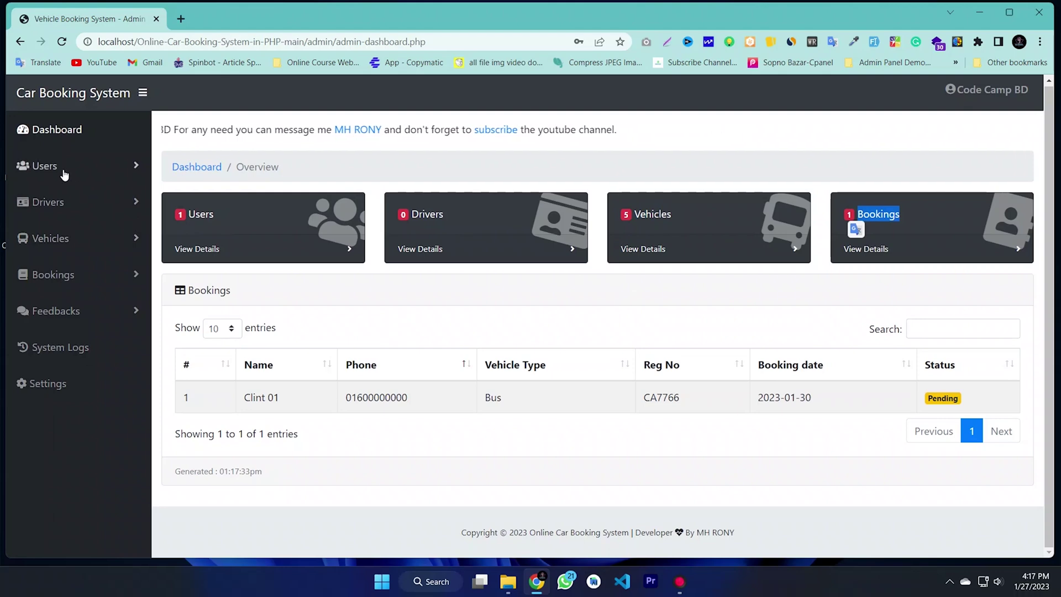
{"action": "left_click", "coordinate": [64, 175]}
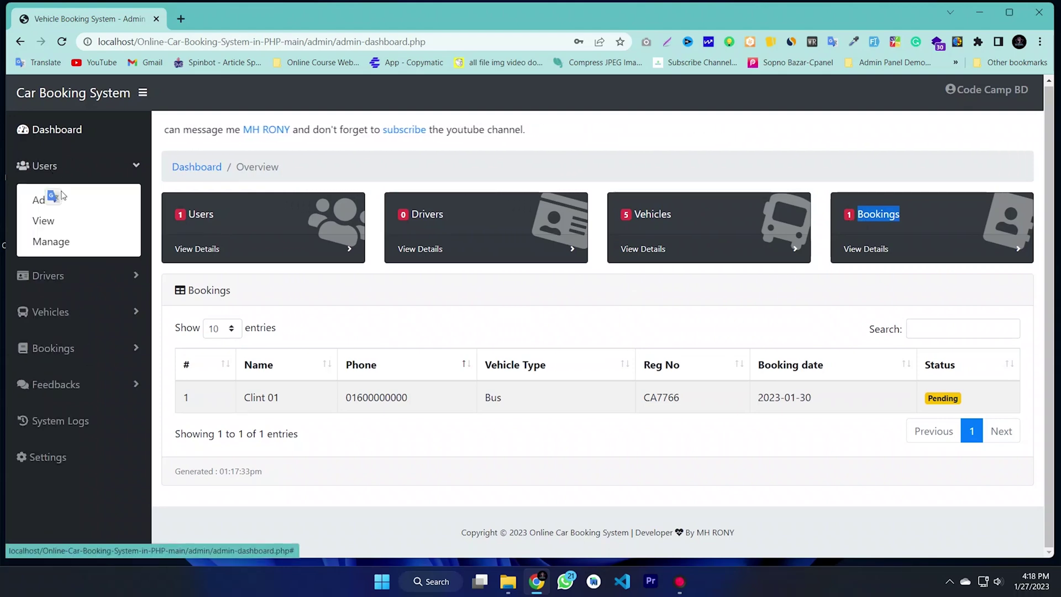
{"action": "left_click", "coordinate": [53, 167]}
{"action": "left_click", "coordinate": [57, 170]}
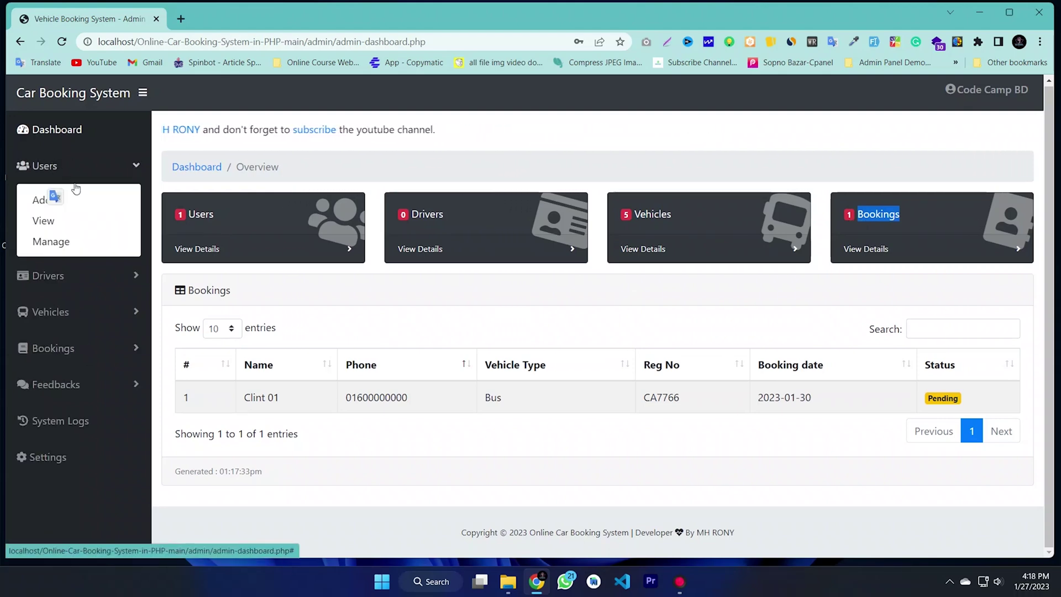
Step: Look over the Add User form, then switch to Manage Users
{"action": "left_click", "coordinate": [45, 204]}
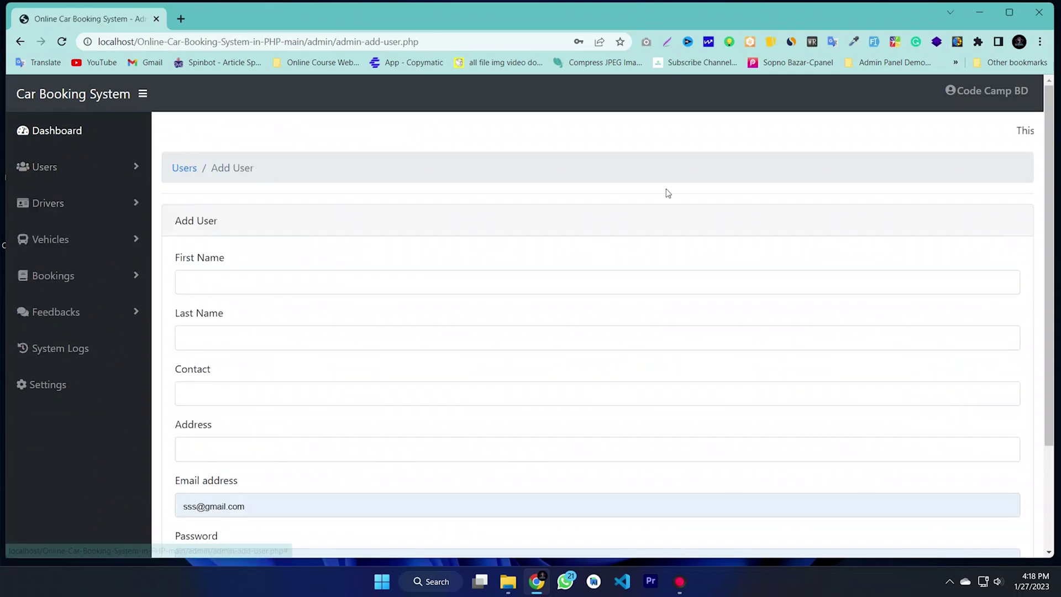
{"action": "scroll", "coordinate": [332, 310], "scroll_direction": "down", "scroll_amount": 3}
{"action": "scroll", "coordinate": [267, 322], "scroll_direction": "up", "scroll_amount": 5}
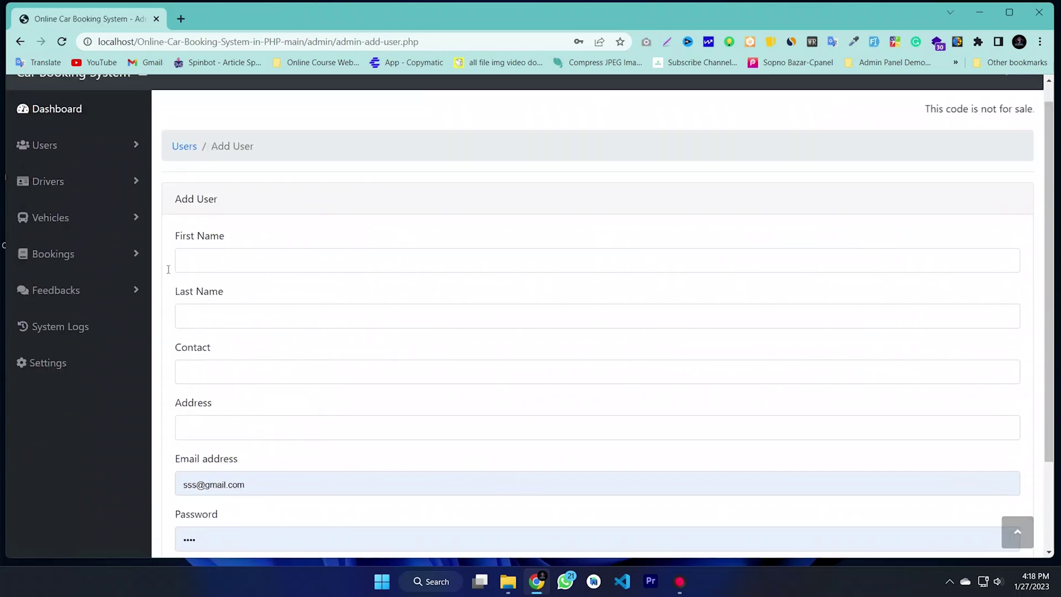
{"action": "left_click", "coordinate": [52, 168]}
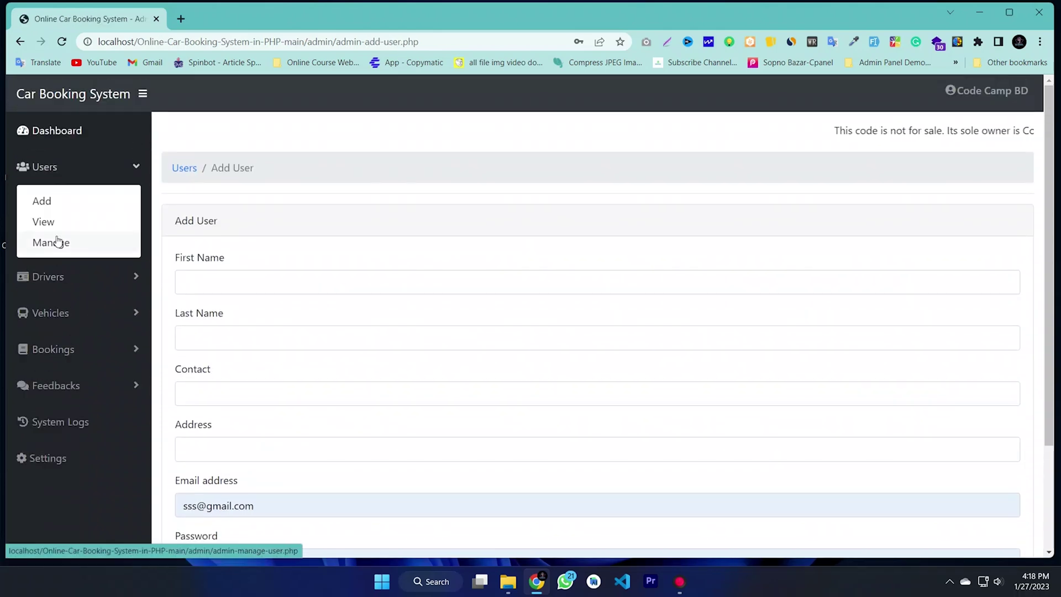
{"action": "left_click", "coordinate": [52, 241]}
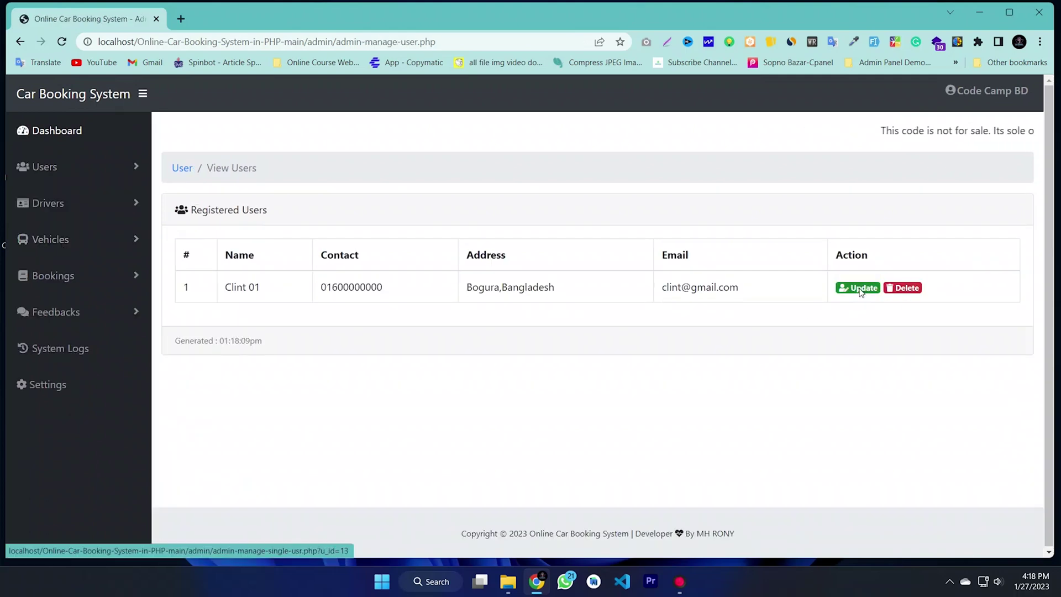
Step: Inspect the registered user's edit form and return to the users list
{"action": "left_click", "coordinate": [860, 288]}
{"action": "scroll", "coordinate": [284, 375], "scroll_direction": "down", "scroll_amount": 3}
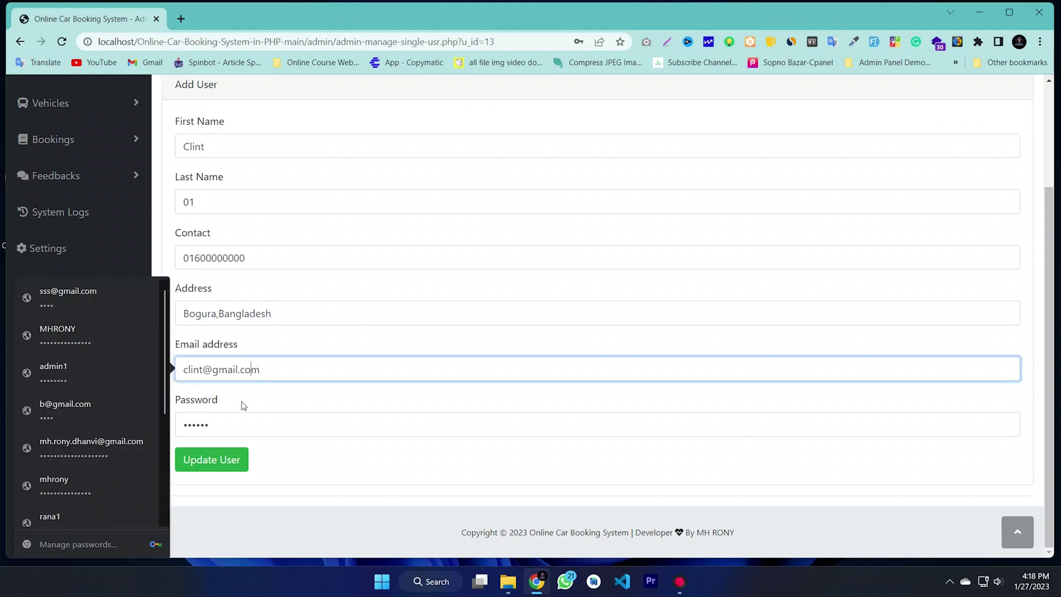
{"action": "left_click", "coordinate": [230, 422]}
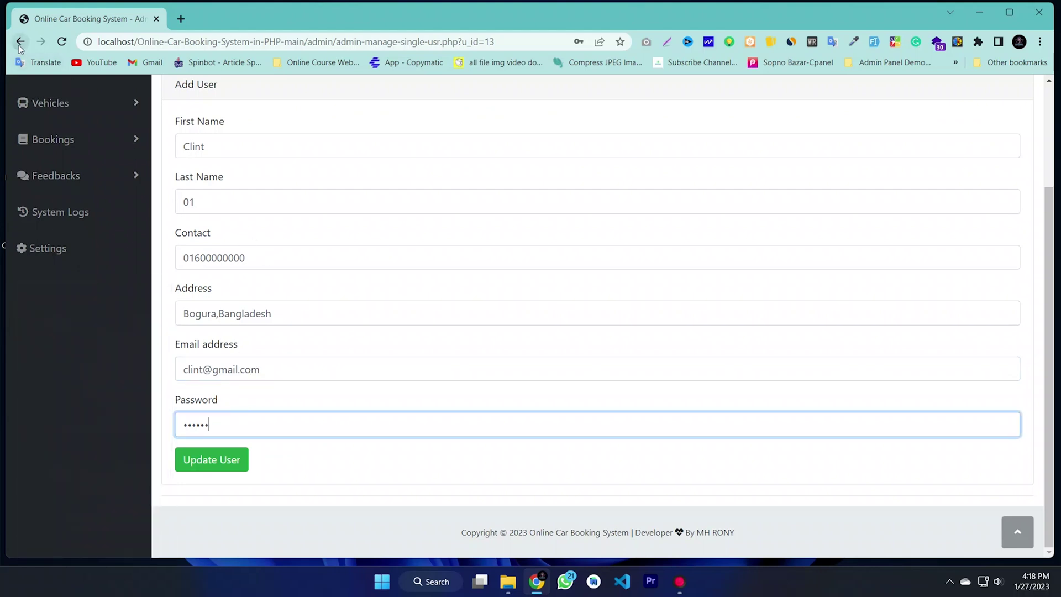
{"action": "left_click", "coordinate": [20, 47]}
{"action": "left_click", "coordinate": [53, 172]}
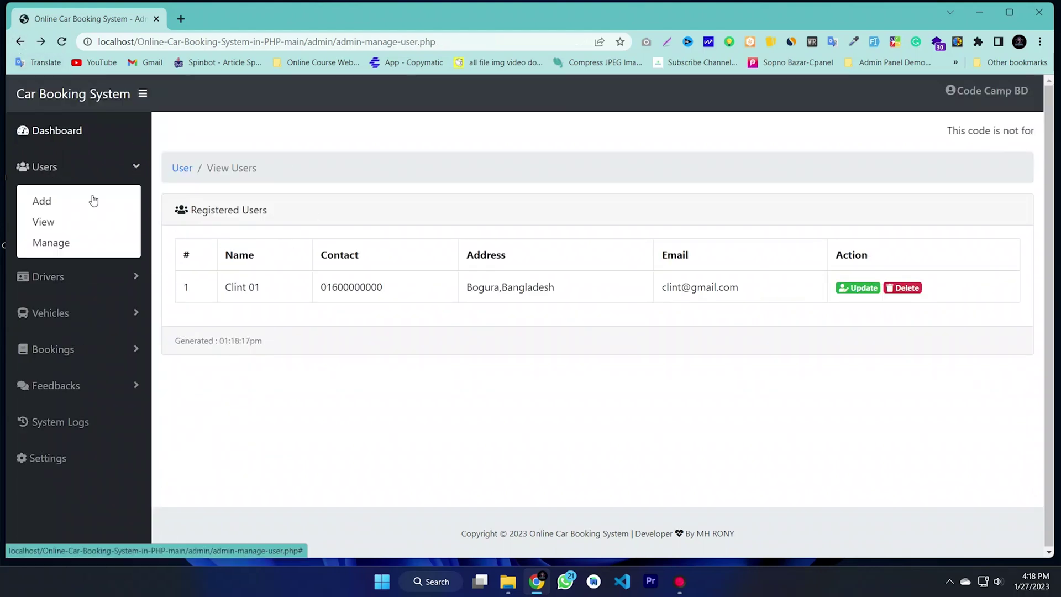
{"action": "left_click", "coordinate": [52, 166]}
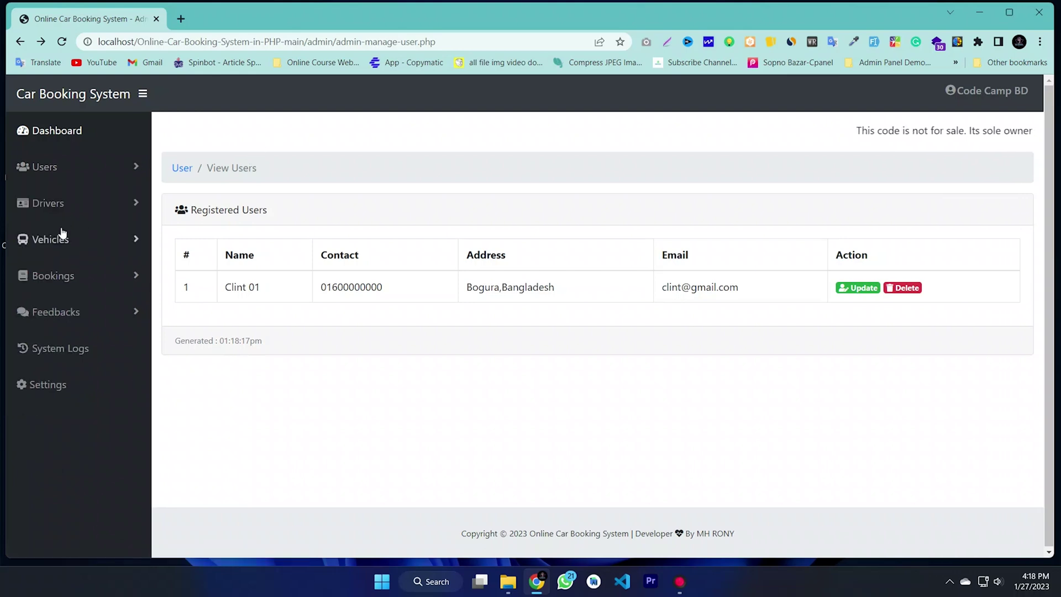
{"action": "left_click", "coordinate": [53, 203]}
Step: Look over the Add Driver form's name, contact, address and password fields
{"action": "left_click", "coordinate": [43, 237]}
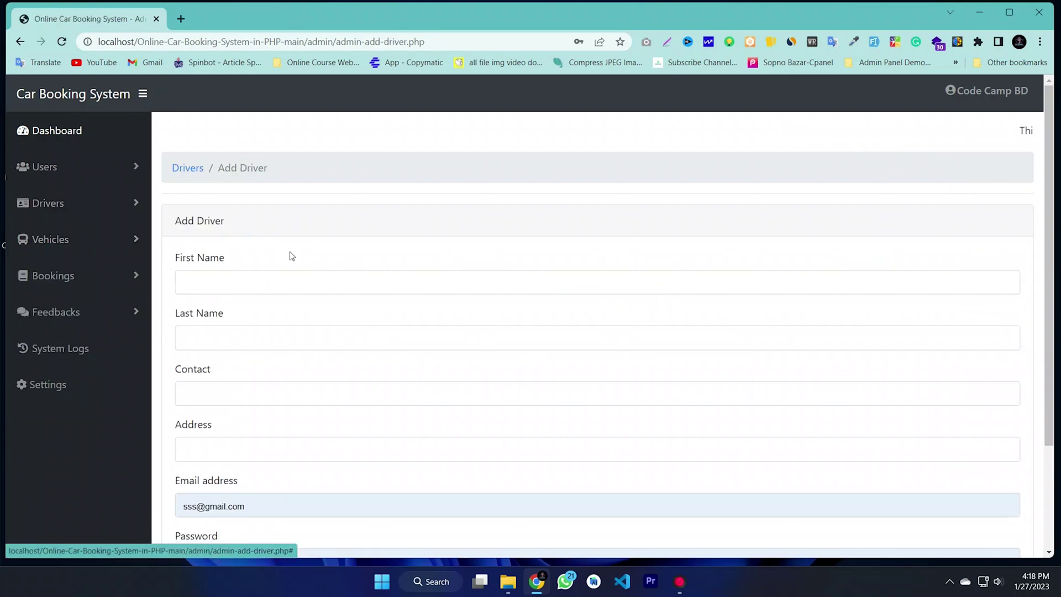
{"action": "left_click", "coordinate": [220, 287]}
{"action": "left_click", "coordinate": [203, 336]}
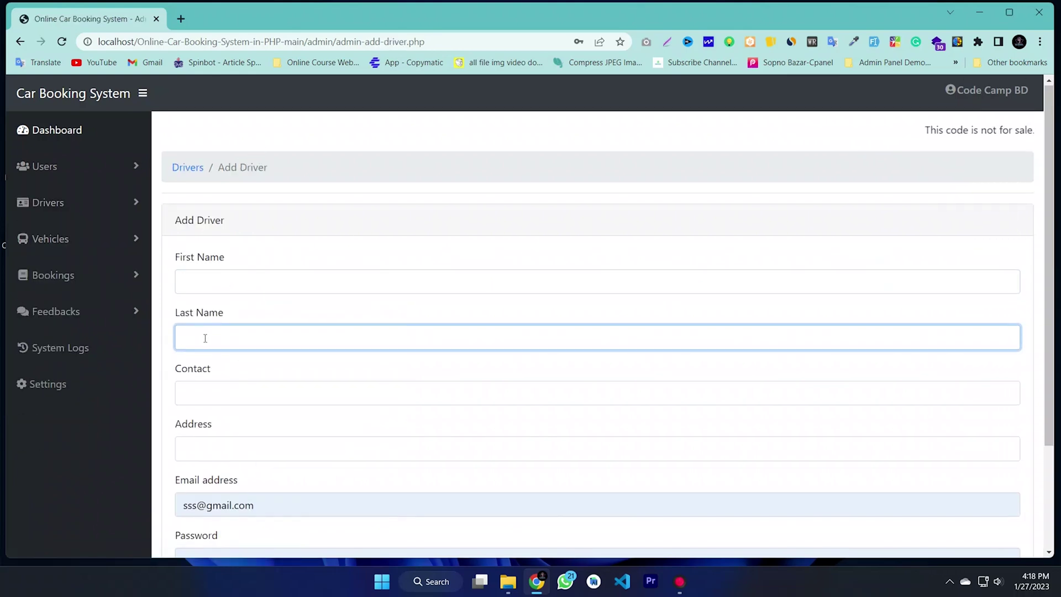
{"action": "left_click", "coordinate": [208, 399]}
{"action": "left_click", "coordinate": [202, 461]}
{"action": "key", "text": "Tab"}
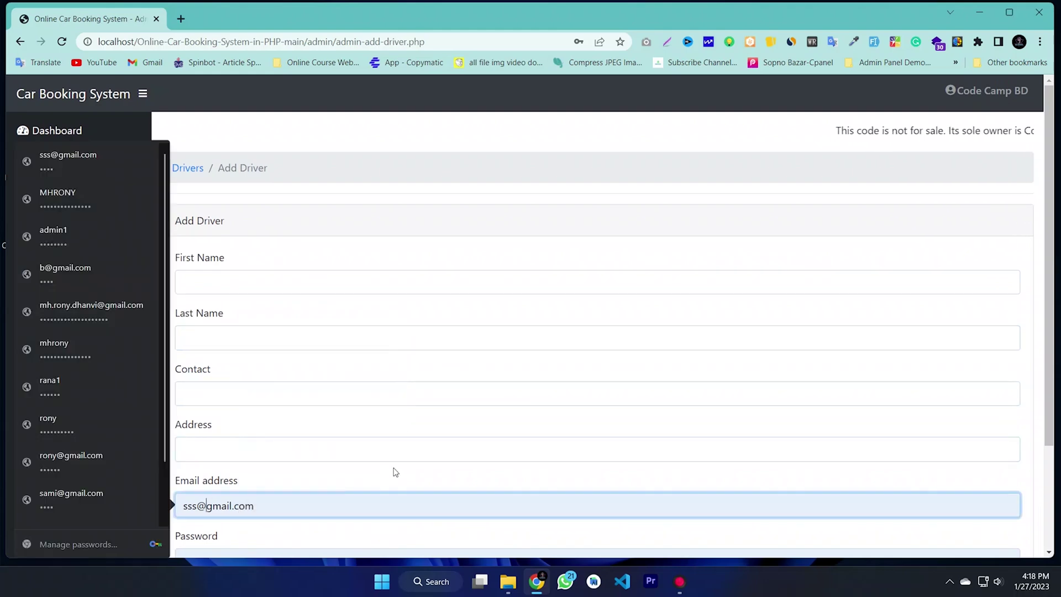
{"action": "scroll", "coordinate": [346, 473], "scroll_direction": "down", "scroll_amount": 3}
{"action": "left_click", "coordinate": [262, 428]}
{"action": "left_click", "coordinate": [124, 209]}
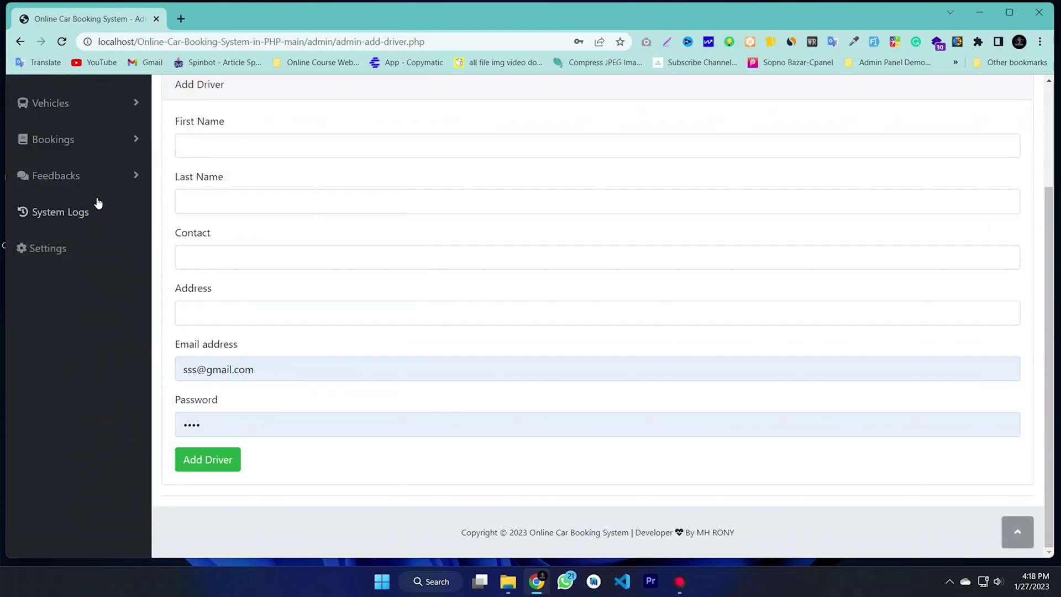
{"action": "scroll", "coordinate": [56, 163], "scroll_direction": "up", "scroll_amount": 3}
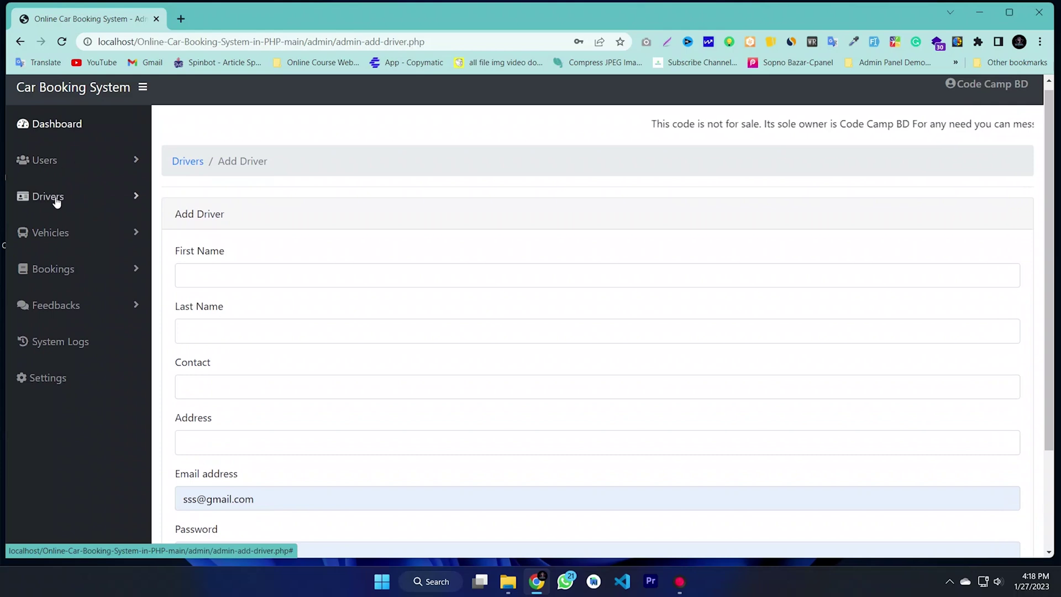
Step: Check the empty Manage Drivers and View Drivers pages, then view the five Available vehicles
{"action": "left_click", "coordinate": [55, 198]}
{"action": "left_click", "coordinate": [51, 272]}
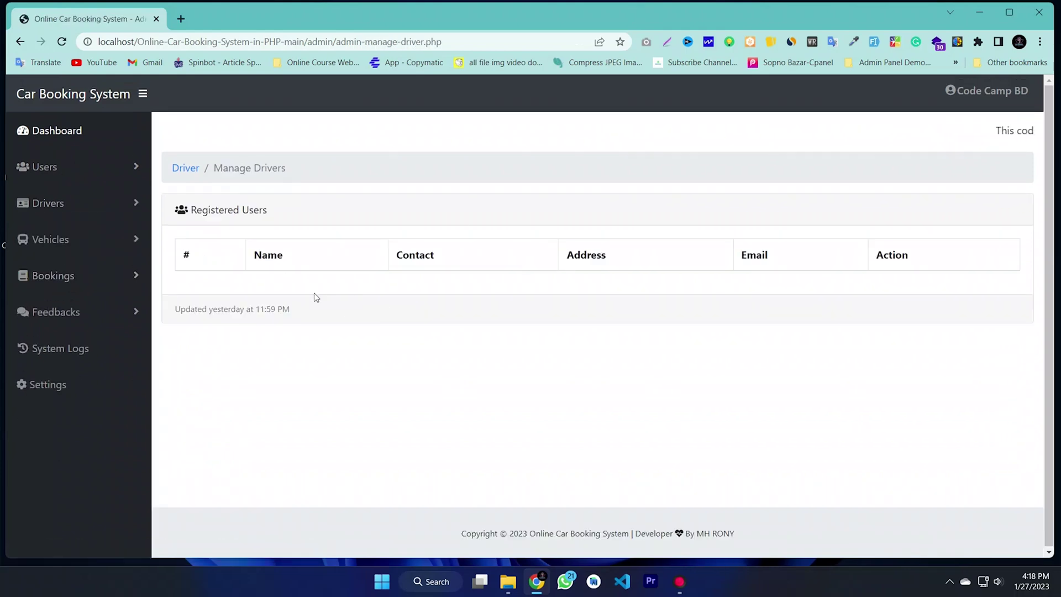
{"action": "left_click", "coordinate": [49, 205]}
{"action": "left_click", "coordinate": [45, 258]}
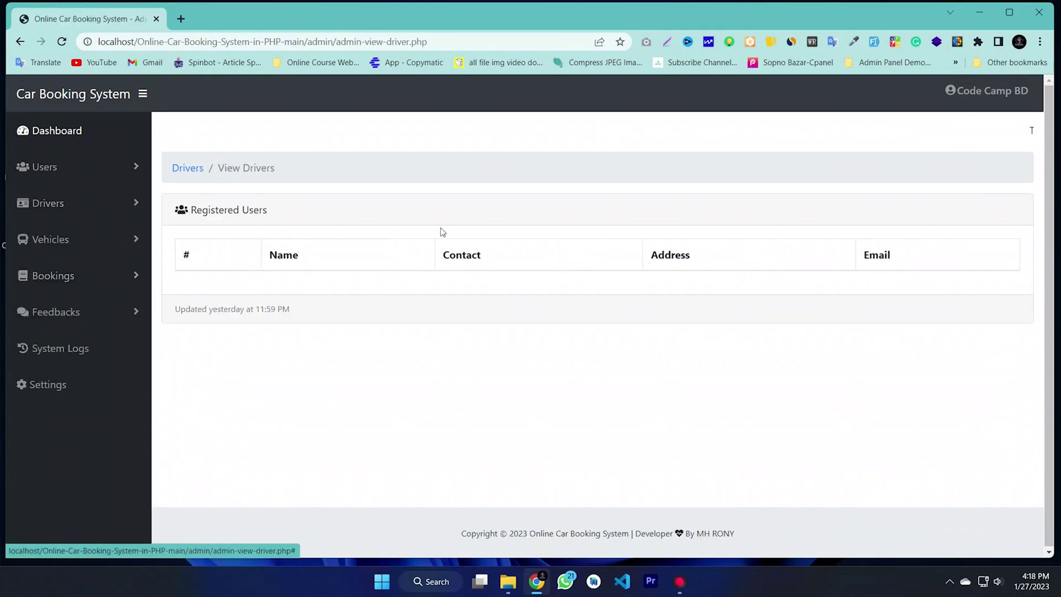
{"action": "left_click", "coordinate": [67, 243]}
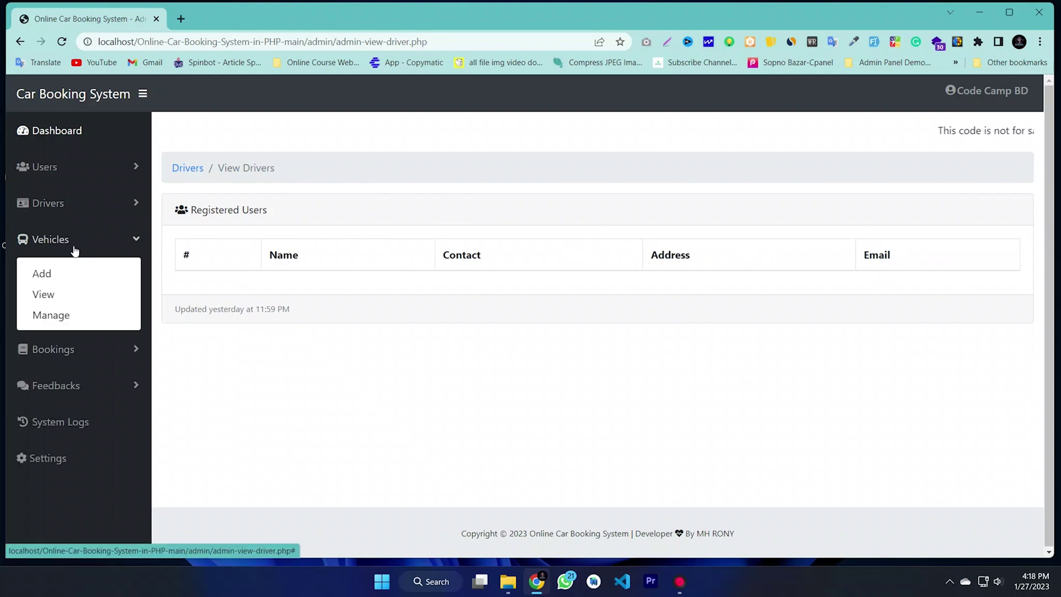
{"action": "left_click", "coordinate": [47, 299]}
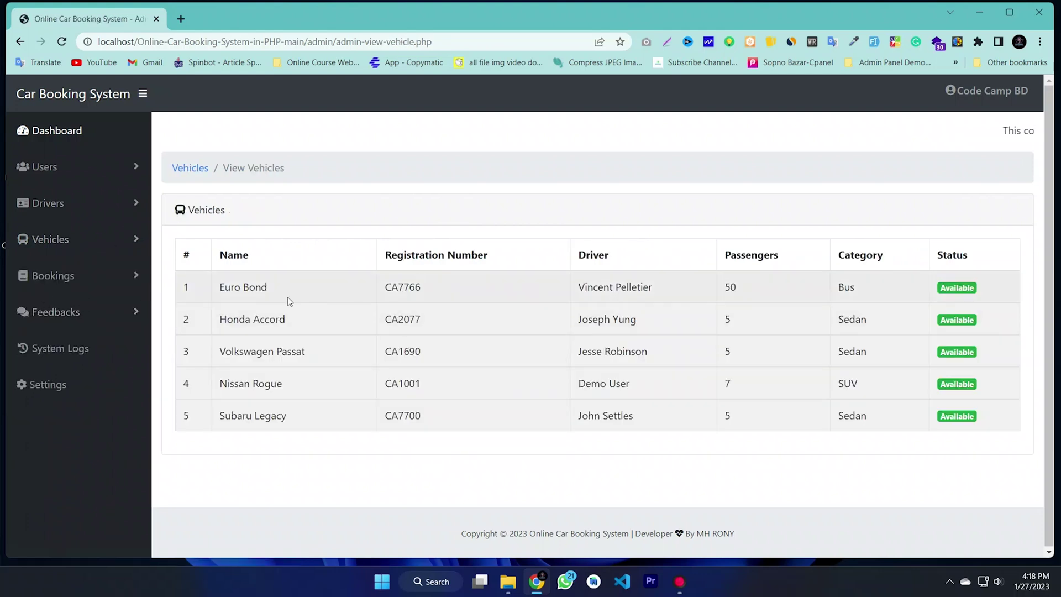
{"action": "left_click", "coordinate": [337, 326]}
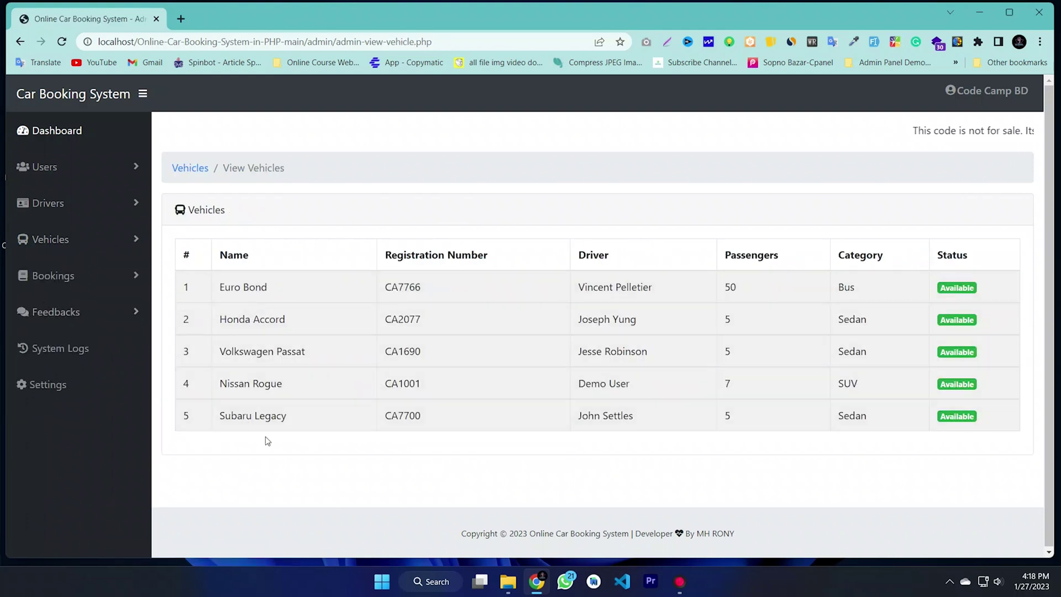
{"action": "left_click", "coordinate": [55, 244]}
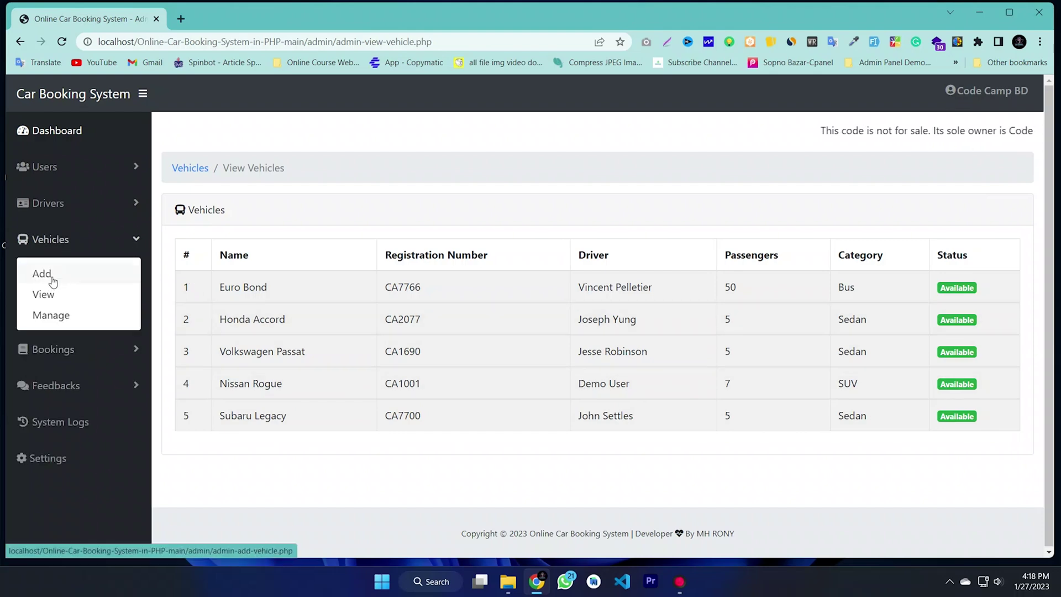
{"action": "left_click", "coordinate": [53, 281]}
Step: Enter vehicle name Motor and registration number CB-001
{"action": "left_click", "coordinate": [246, 289]}
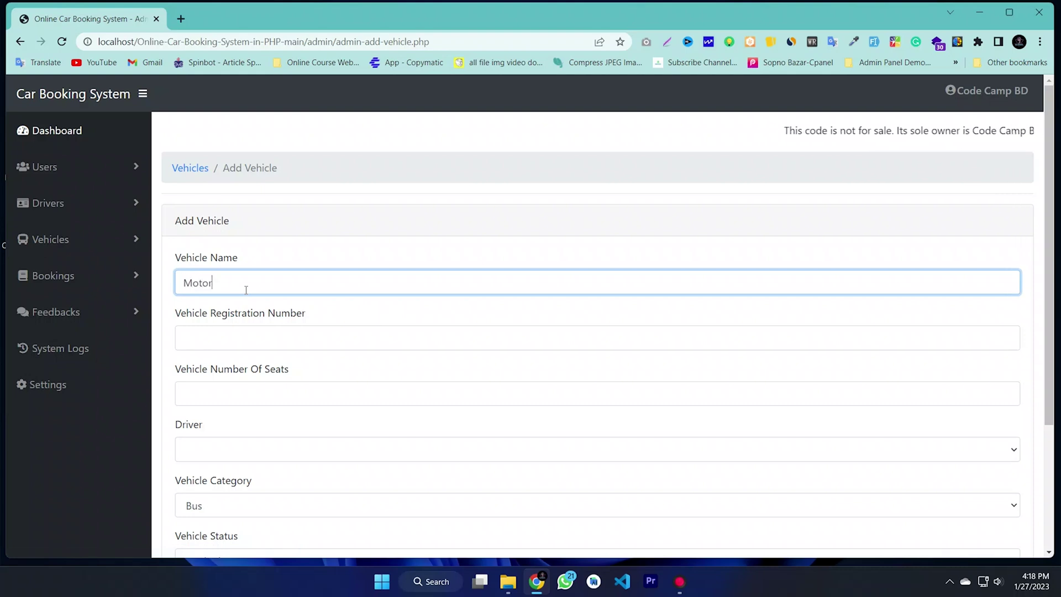
{"action": "left_click", "coordinate": [237, 337]}
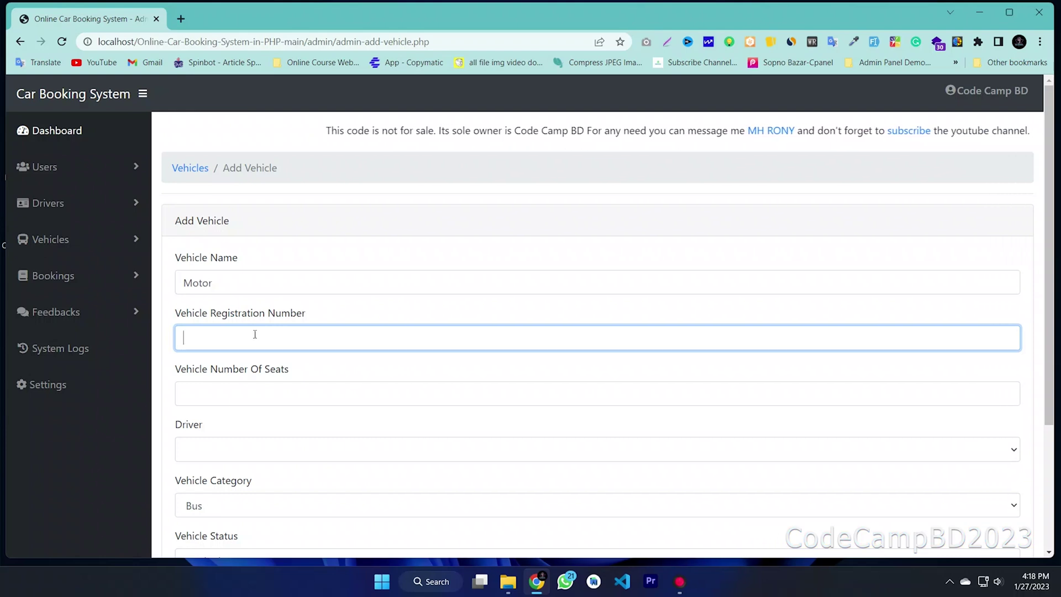
{"action": "type", "text": "arB"}
{"action": "key", "text": "BackSpace"}
{"action": "key", "text": "BackSpace"}
{"action": "key", "text": "BackSpace"}
{"action": "key", "text": "BackSpace"}
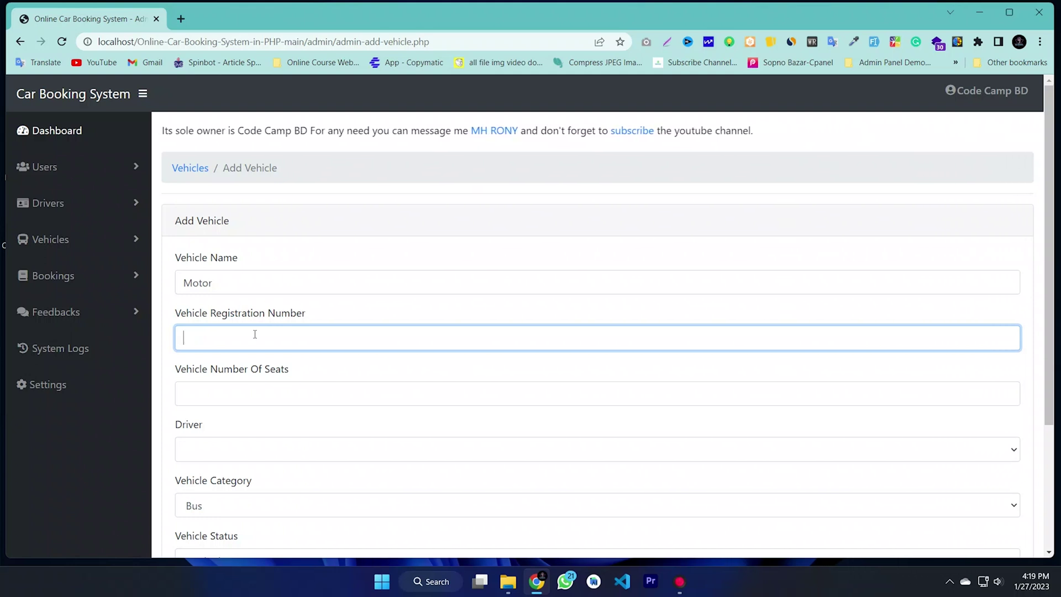
{"action": "type", "text": "CB"}
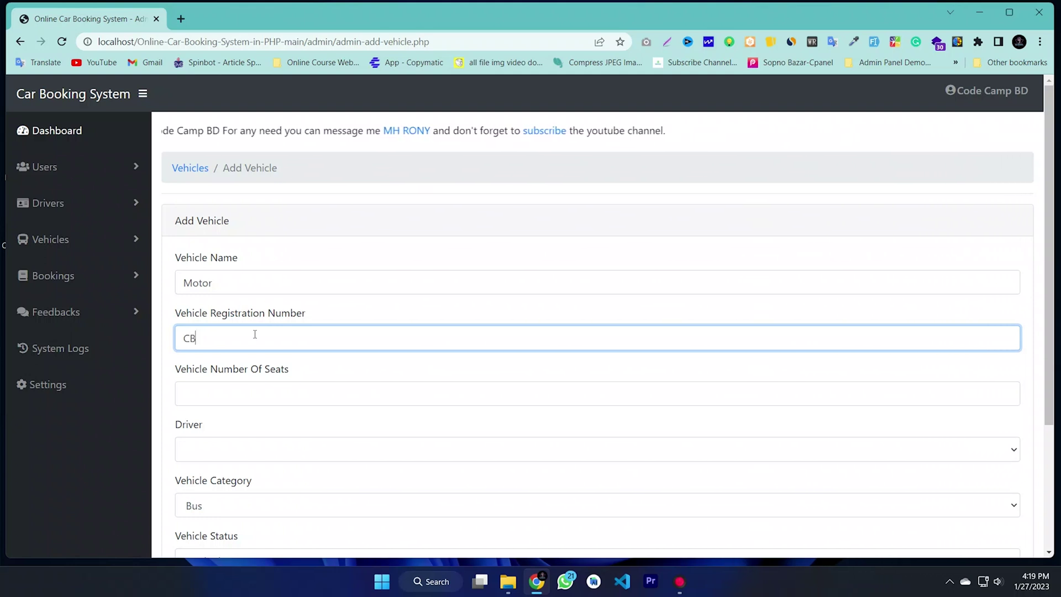
{"action": "type", "text": "-"}
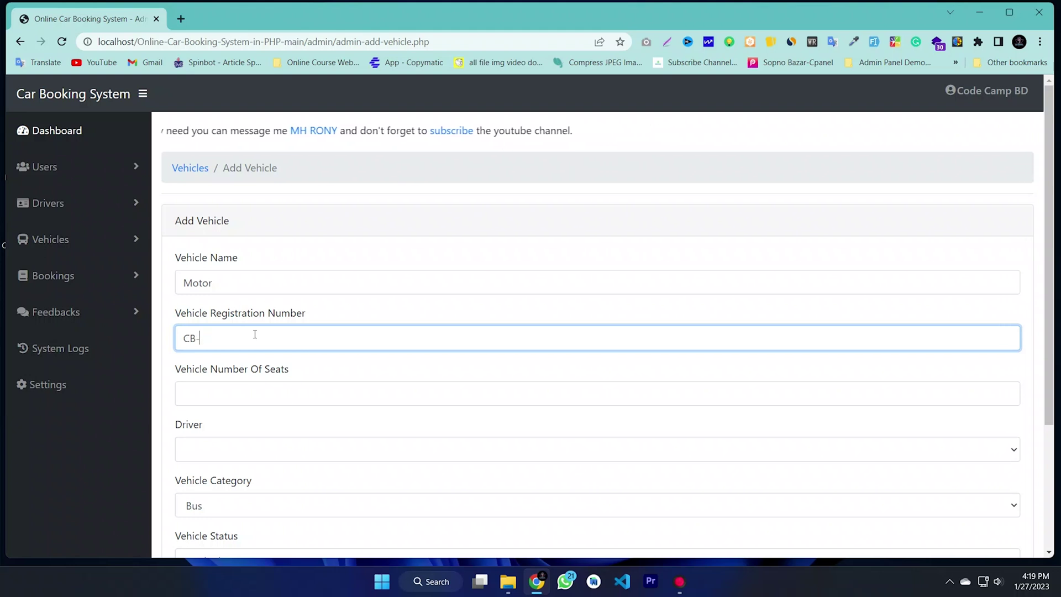
{"action": "type", "text": "001"}
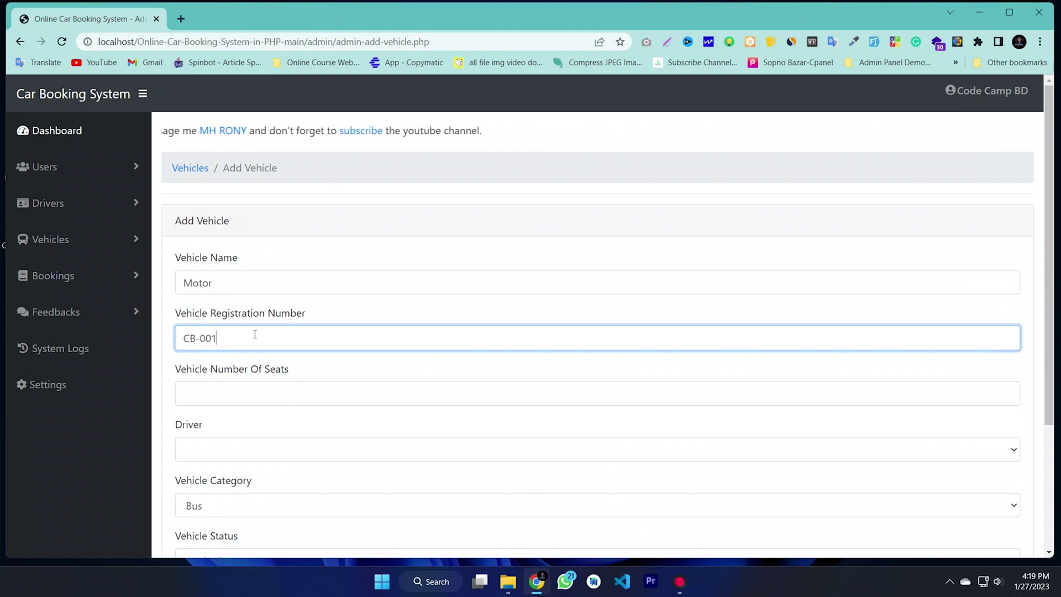
{"action": "key", "text": "ctrl+a"}
{"action": "left_click", "coordinate": [267, 381]}
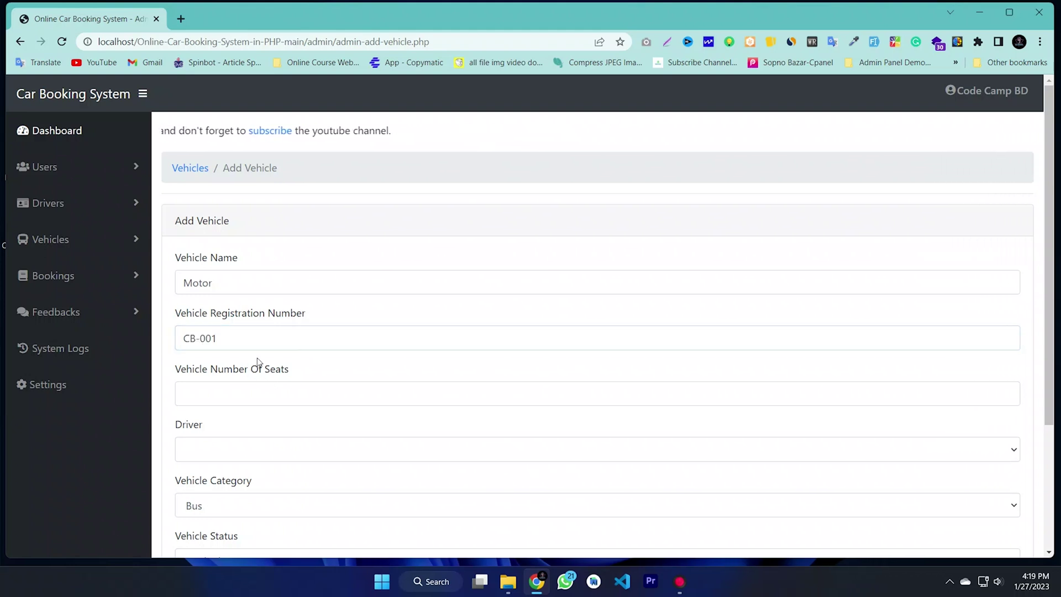
{"action": "scroll", "coordinate": [257, 363], "scroll_direction": "down", "scroll_amount": 2}
Step: Enter 2 seats, keep category Bus and status Available, leaving the picture empty
{"action": "left_click", "coordinate": [261, 263]}
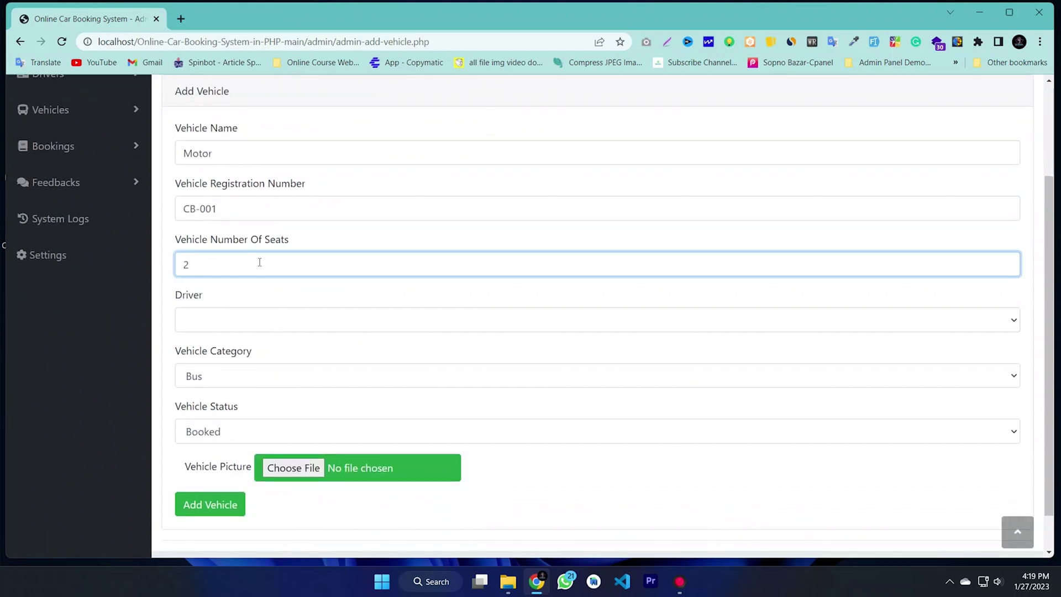
{"action": "left_click", "coordinate": [219, 325]}
{"action": "left_click", "coordinate": [221, 324]}
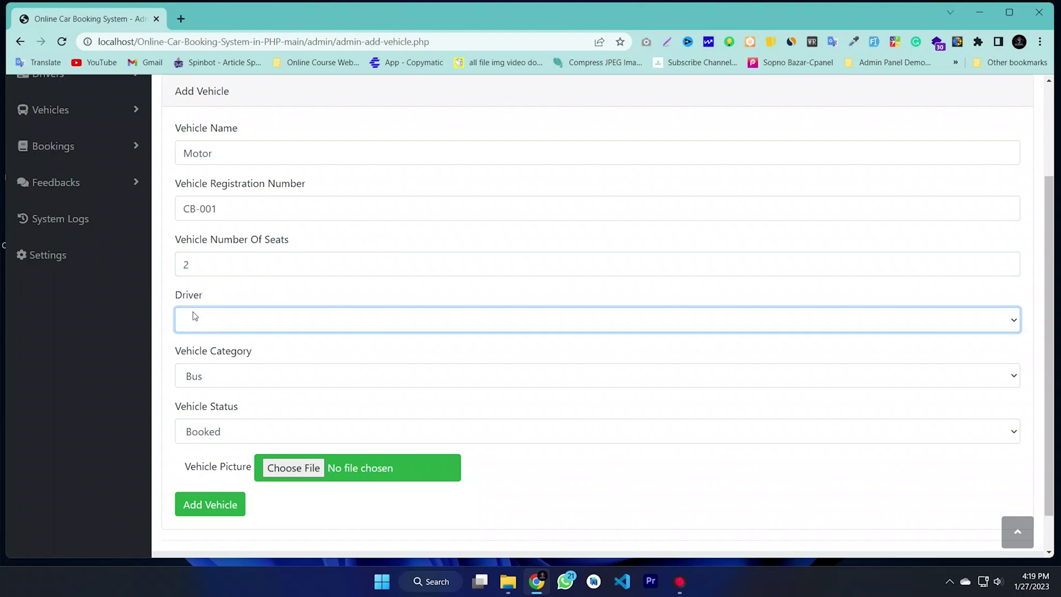
{"action": "left_click", "coordinate": [194, 316]}
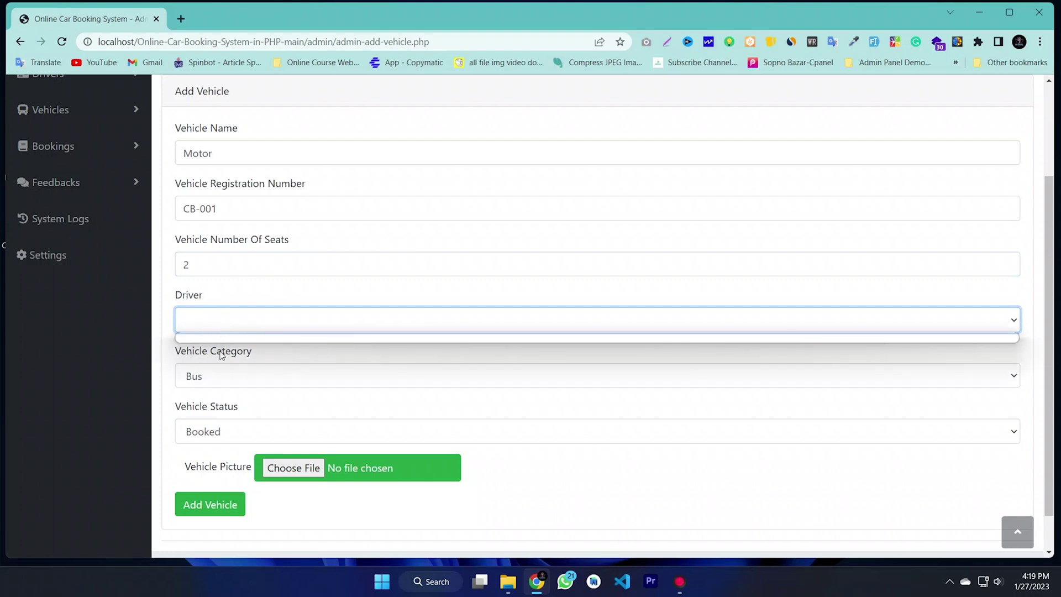
{"action": "left_click", "coordinate": [208, 378]}
{"action": "left_click", "coordinate": [208, 382]}
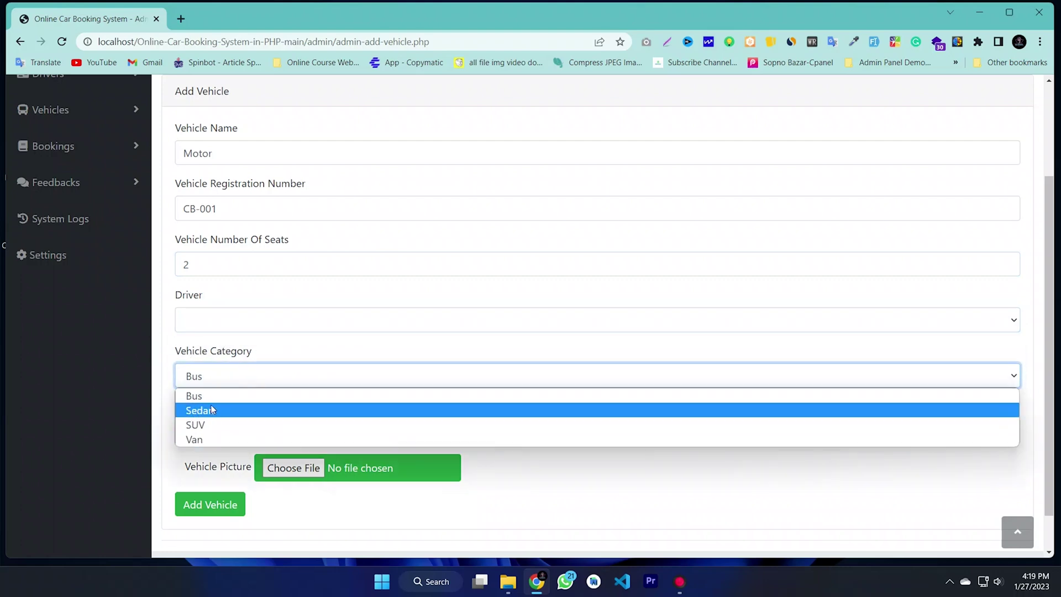
{"action": "left_click", "coordinate": [168, 388]}
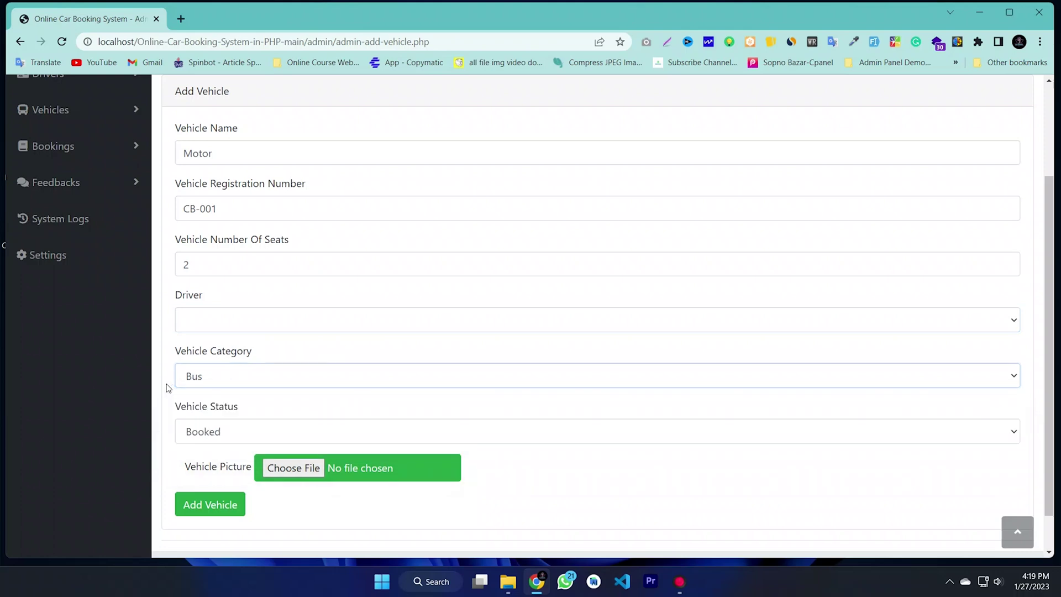
{"action": "scroll", "coordinate": [225, 386], "scroll_direction": "down", "scroll_amount": 1}
{"action": "left_click", "coordinate": [235, 387]}
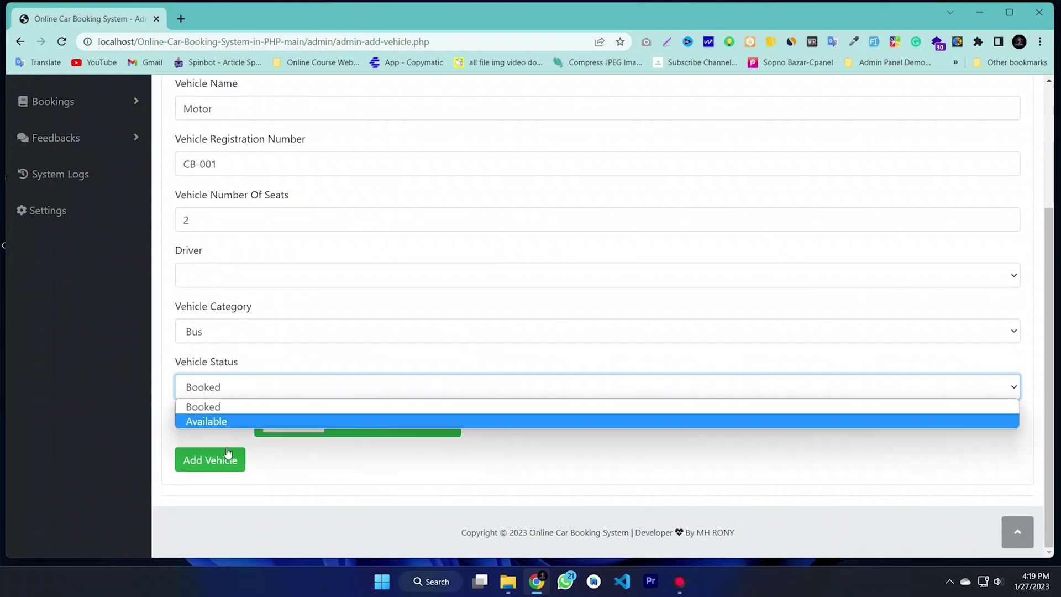
{"action": "left_click", "coordinate": [210, 422]}
{"action": "left_click", "coordinate": [290, 423]}
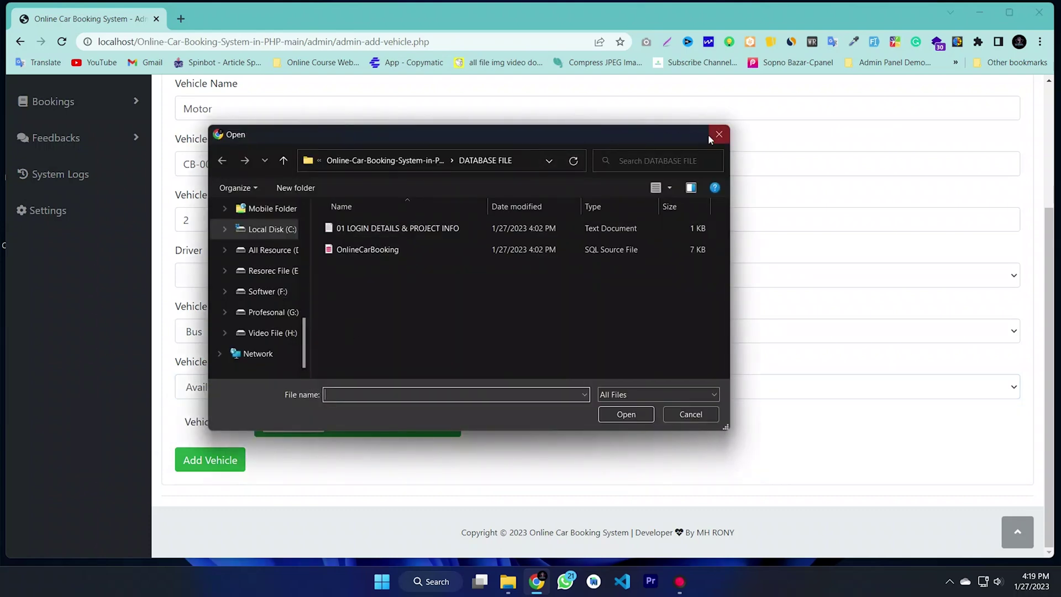
{"action": "left_click", "coordinate": [718, 134]}
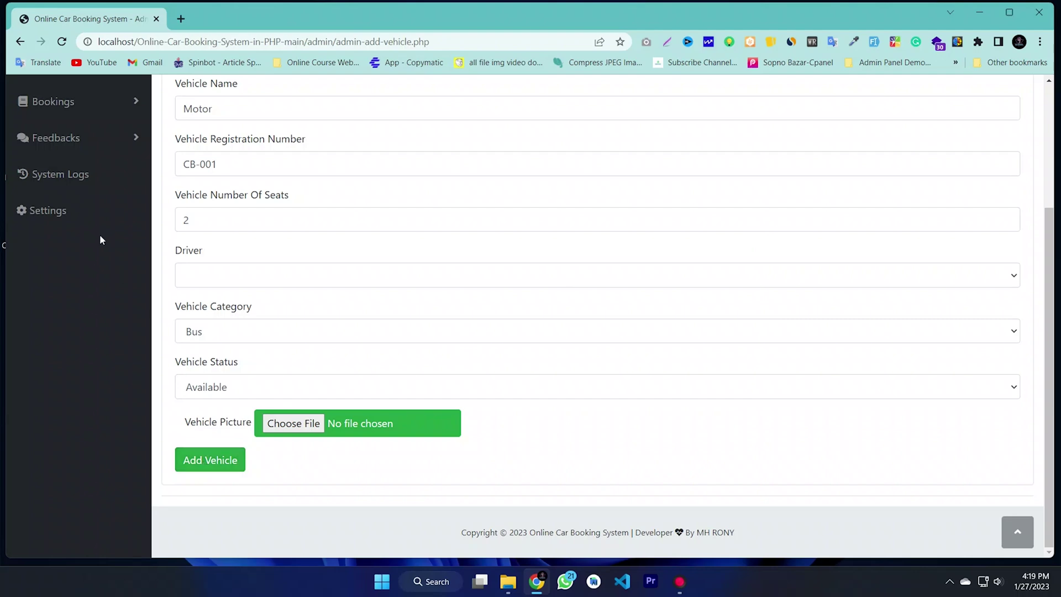
{"action": "scroll", "coordinate": [120, 277], "scroll_direction": "up", "scroll_amount": 3}
{"action": "left_click", "coordinate": [59, 239]}
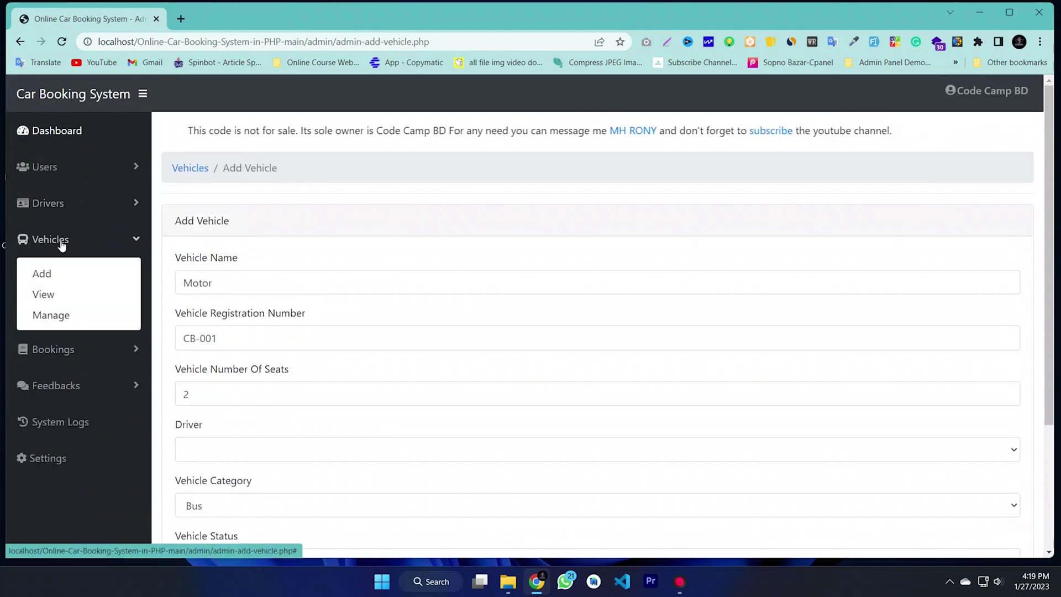
Step: Delete the Subaru Legacy from Manage Vehicles, leaving four vehicles
{"action": "left_click", "coordinate": [51, 315]}
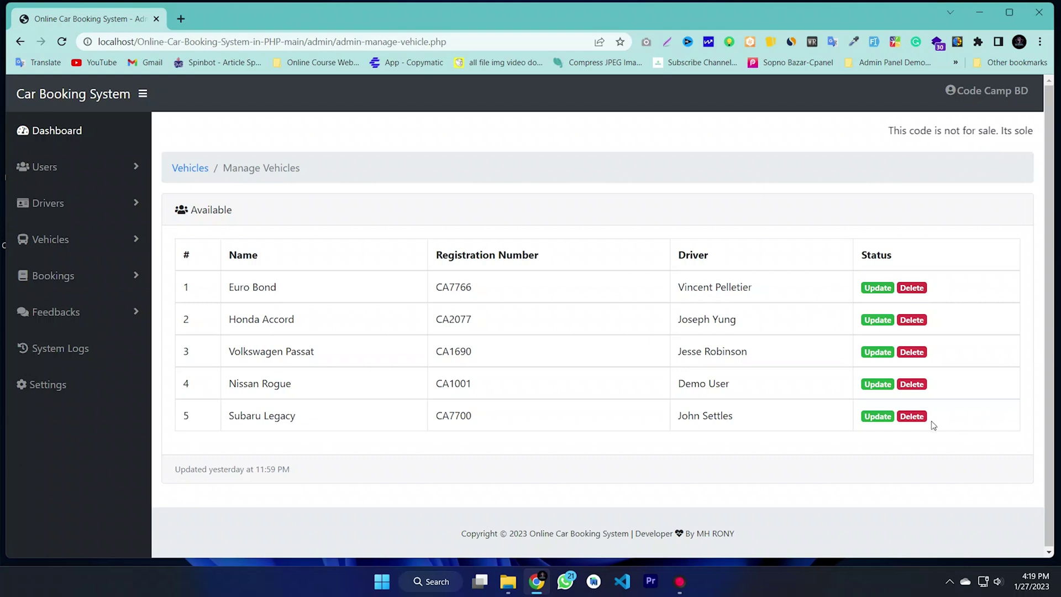
{"action": "left_click", "coordinate": [911, 416]}
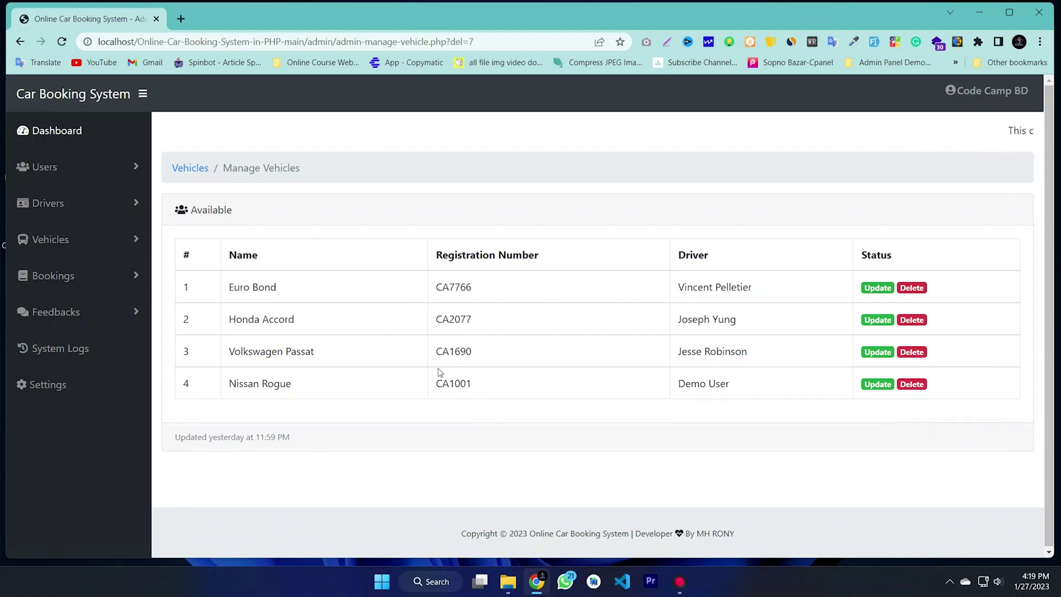
{"action": "left_click", "coordinate": [55, 277]}
Step: Check the pending CA7766 booking in the bookings list, then go to Manage Bookings
{"action": "left_click", "coordinate": [44, 332]}
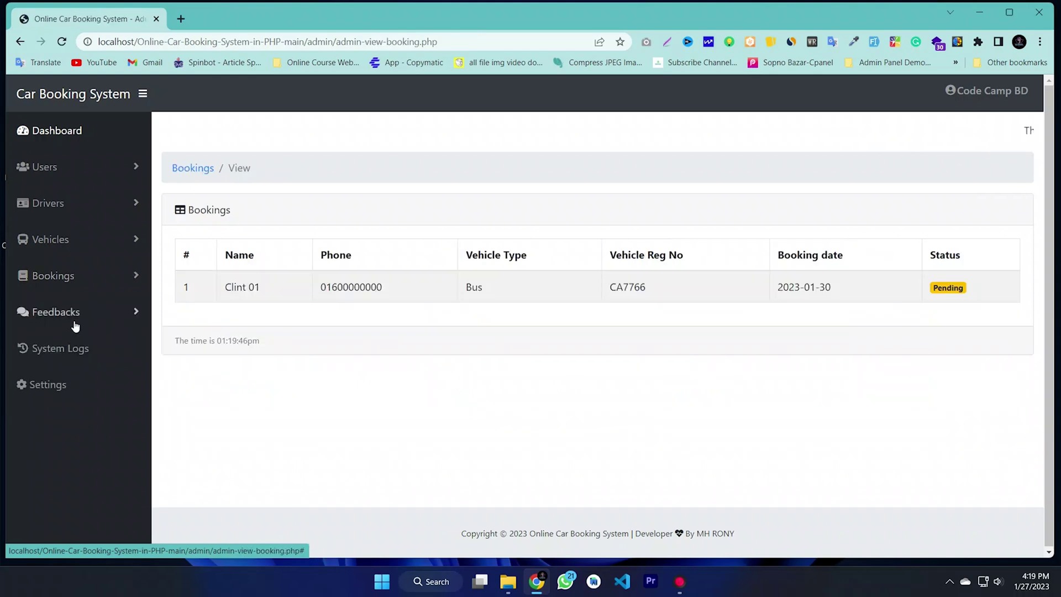
{"action": "left_click", "coordinate": [644, 284]}
{"action": "double_click", "coordinate": [351, 287]}
{"action": "left_click", "coordinate": [487, 290]}
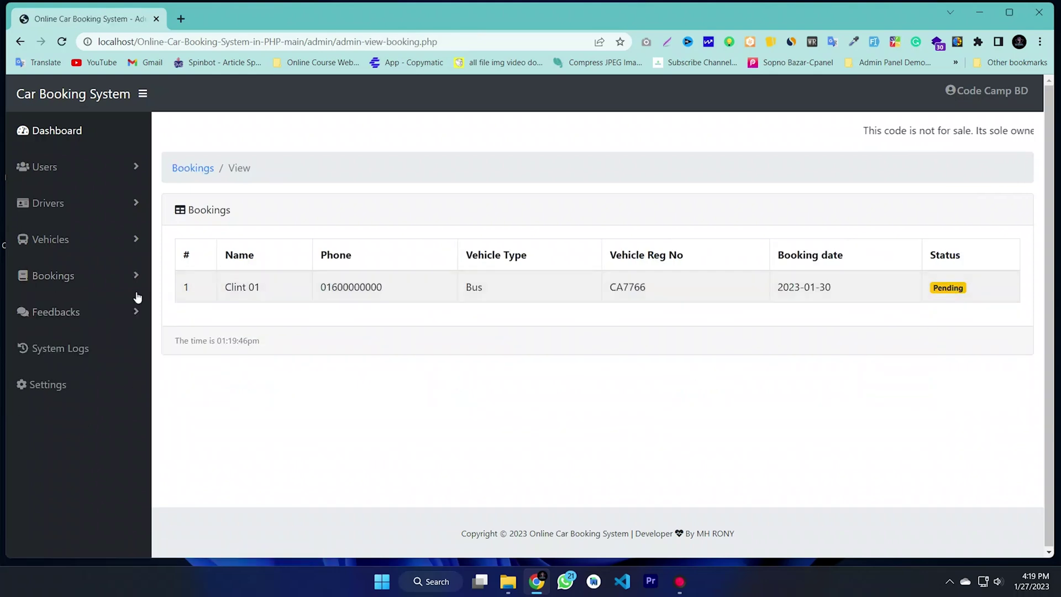
{"action": "left_click", "coordinate": [64, 279]}
{"action": "left_click", "coordinate": [61, 352]}
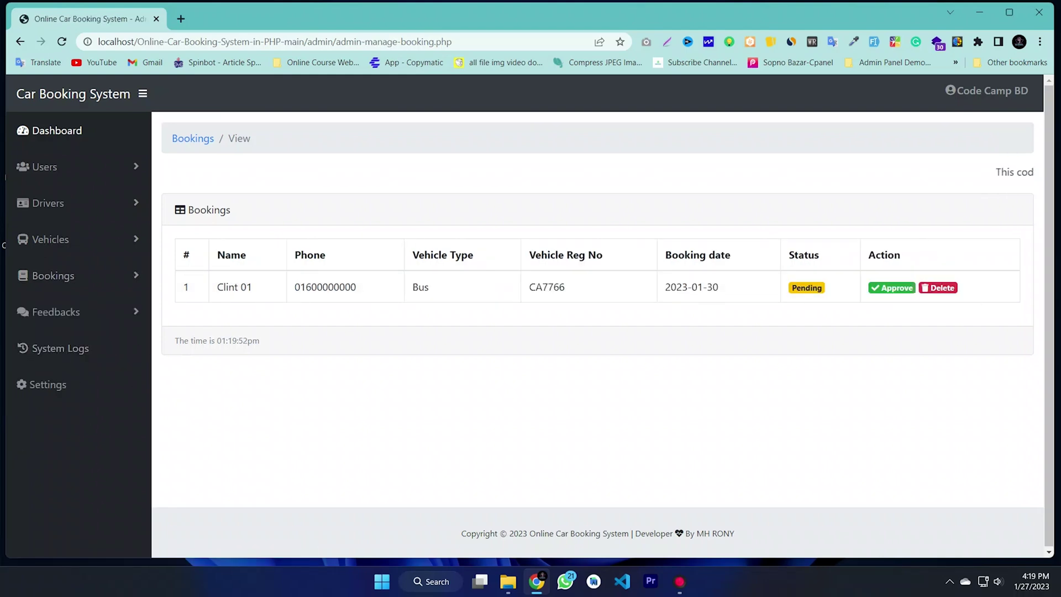
Step: Approve the CA7766 bus booking with status Approved and acknowledge the success message
{"action": "left_click", "coordinate": [886, 292]}
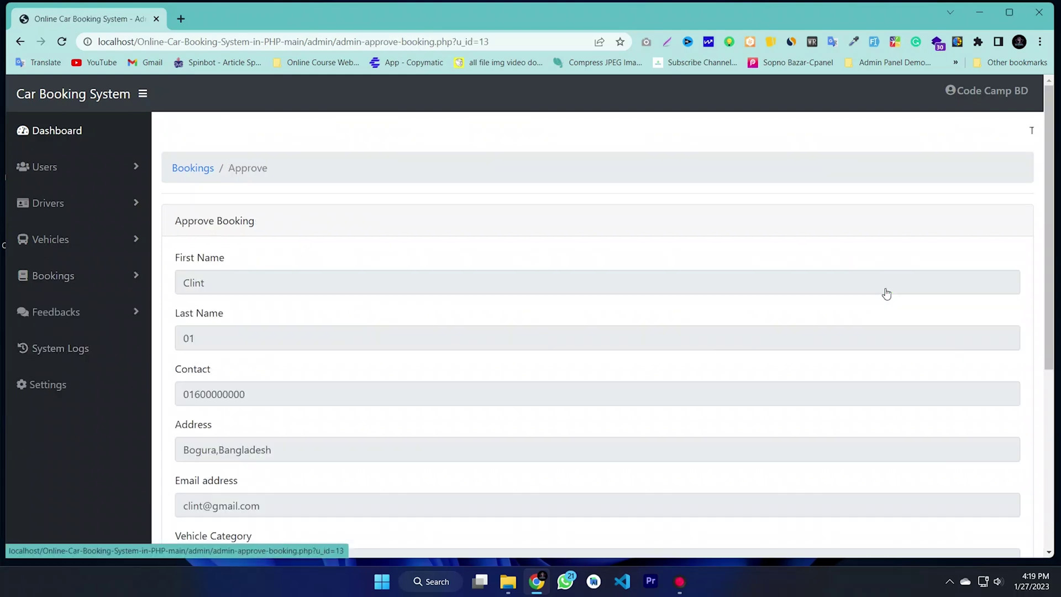
{"action": "scroll", "coordinate": [350, 310], "scroll_direction": "down", "scroll_amount": 5}
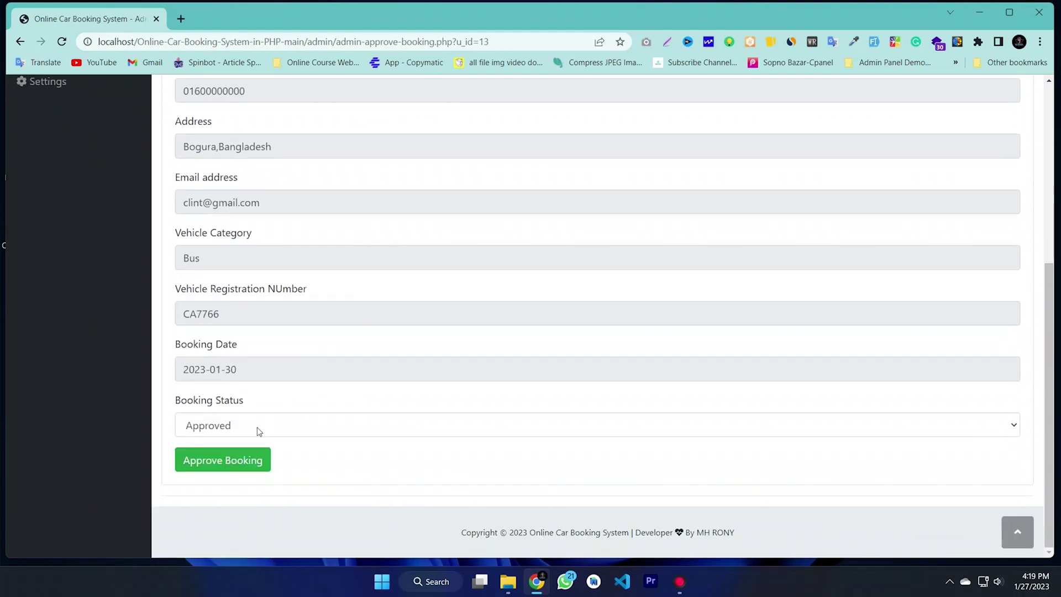
{"action": "left_click", "coordinate": [224, 426]}
{"action": "left_click", "coordinate": [211, 446]}
{"action": "left_click", "coordinate": [210, 465]}
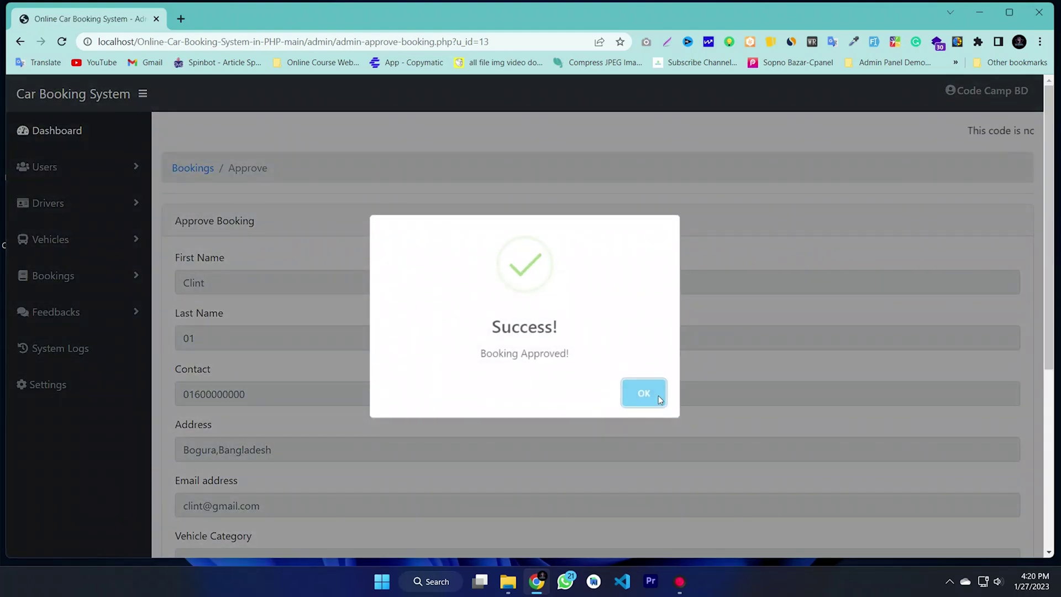
{"action": "left_click", "coordinate": [644, 393]}
{"action": "left_click", "coordinate": [53, 276]}
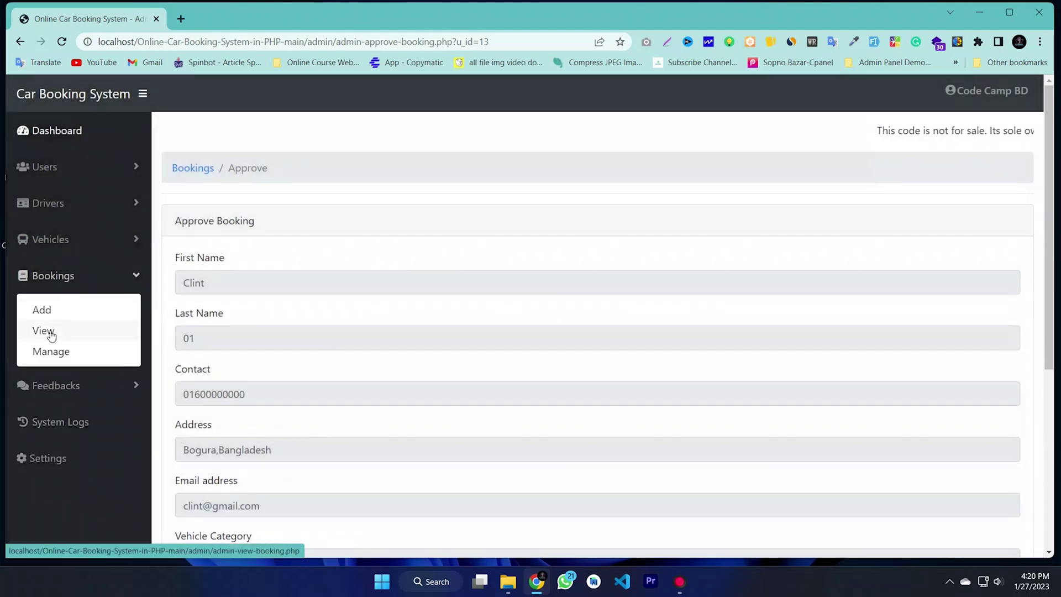
Step: Confirm the CA7766 booking now shows Approved in the bookings list
{"action": "left_click", "coordinate": [45, 331]}
{"action": "left_click_drag", "start_coordinate": [964, 293], "coordinate": [296, 296]}
{"action": "left_click", "coordinate": [573, 336]}
Step: Review the client feedbacks and empty system login logs, then return to the dashboard
{"action": "left_click", "coordinate": [77, 322]}
{"action": "left_click", "coordinate": [62, 367]}
{"action": "left_click_drag", "start_coordinate": [711, 325], "coordinate": [335, 287]}
{"action": "left_click", "coordinate": [325, 350]}
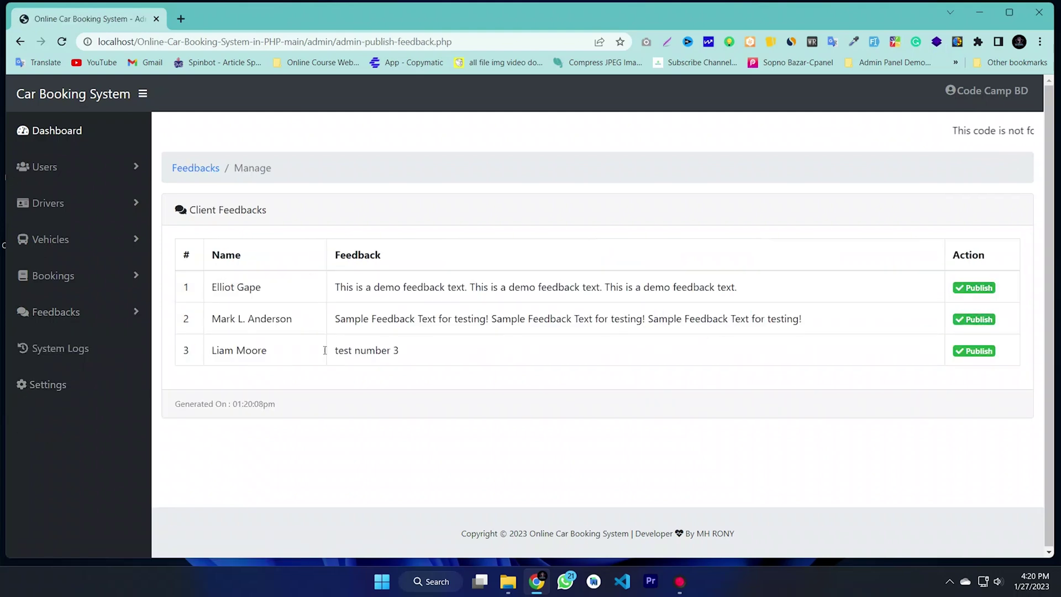
{"action": "left_click", "coordinate": [56, 354]}
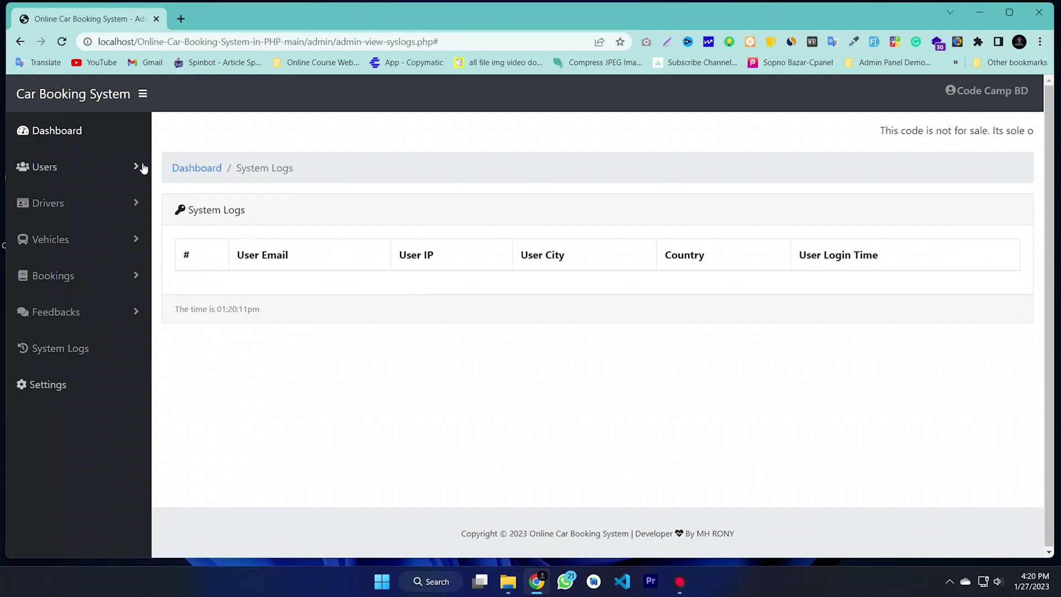
{"action": "left_click", "coordinate": [47, 130]}
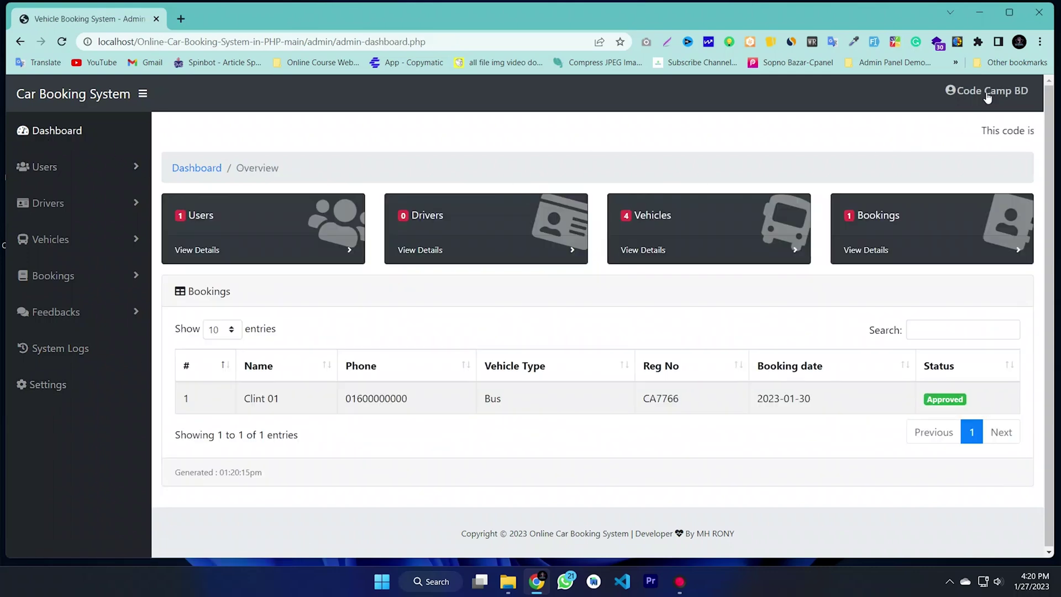
Step: Open the admin Change Password page from Profile, then minimize the browser
{"action": "left_click", "coordinate": [987, 94]}
{"action": "left_click", "coordinate": [966, 128]}
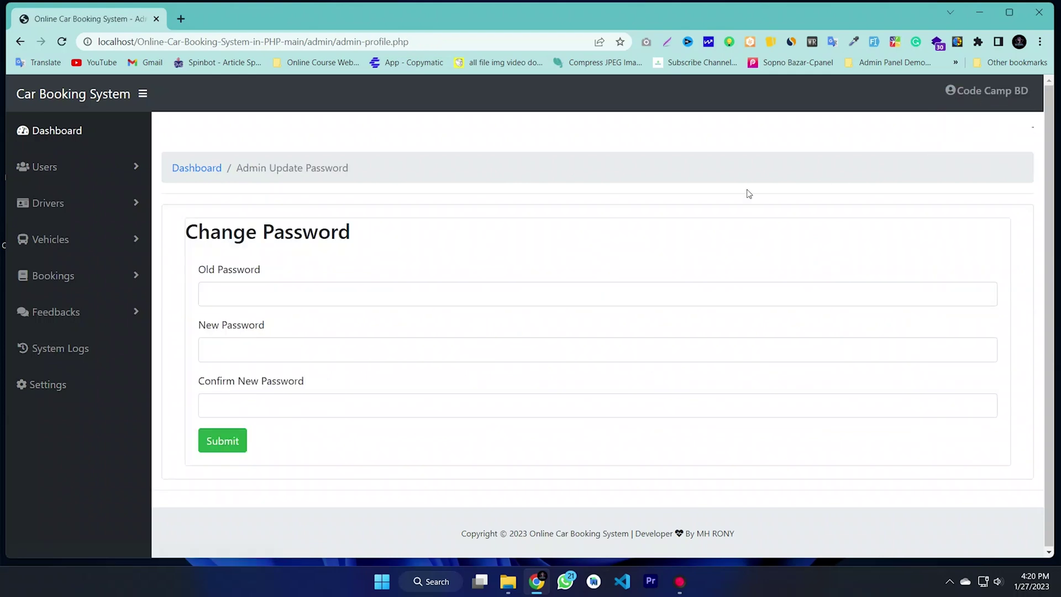
{"action": "left_click", "coordinate": [264, 286]}
{"action": "left_click", "coordinate": [244, 341]}
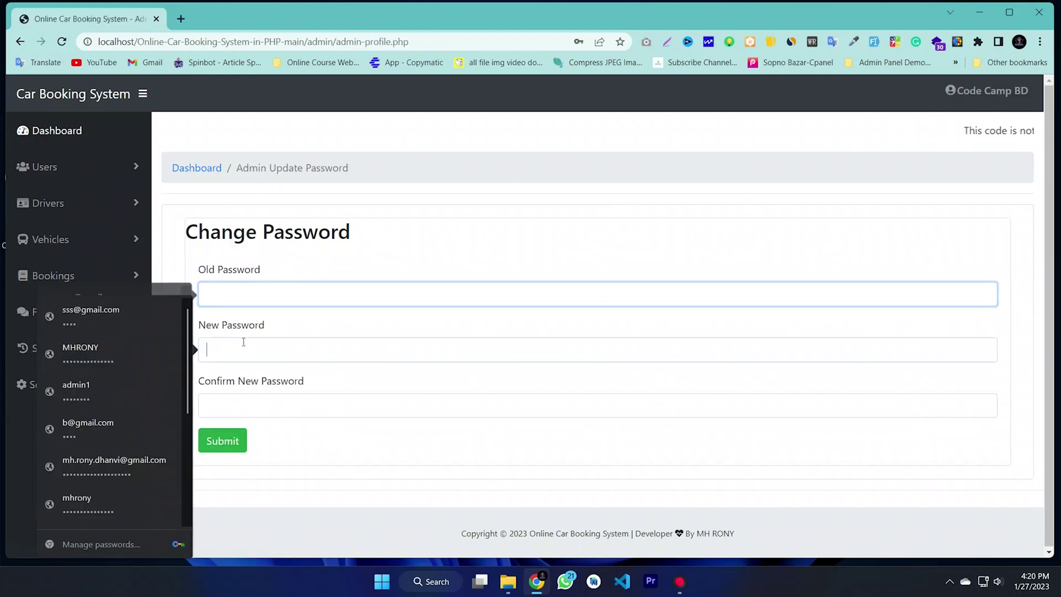
{"action": "left_click", "coordinate": [254, 404]}
{"action": "left_click", "coordinate": [436, 441]}
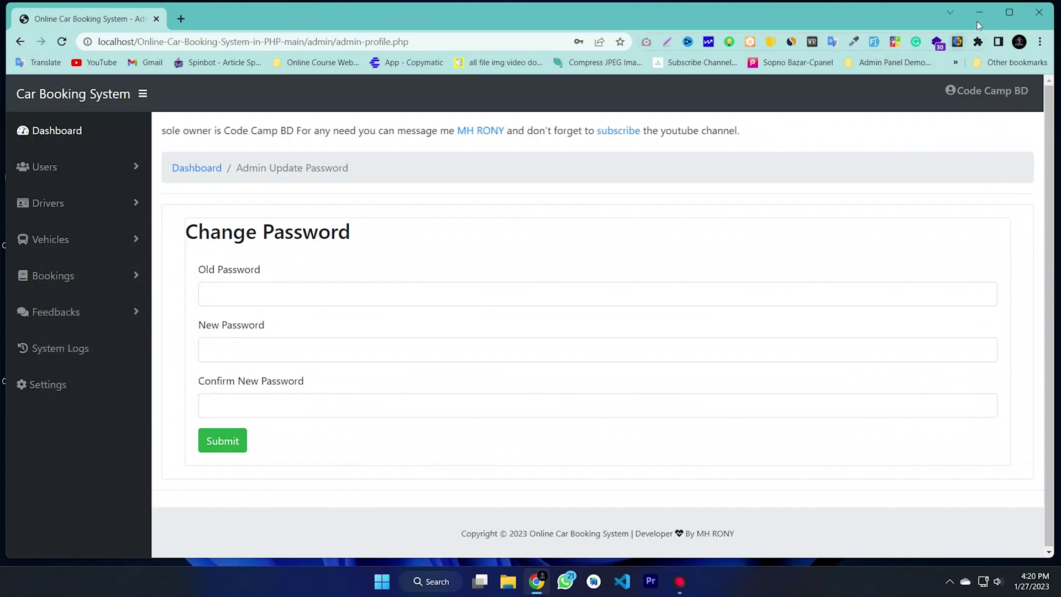
{"action": "left_click", "coordinate": [982, 15]}
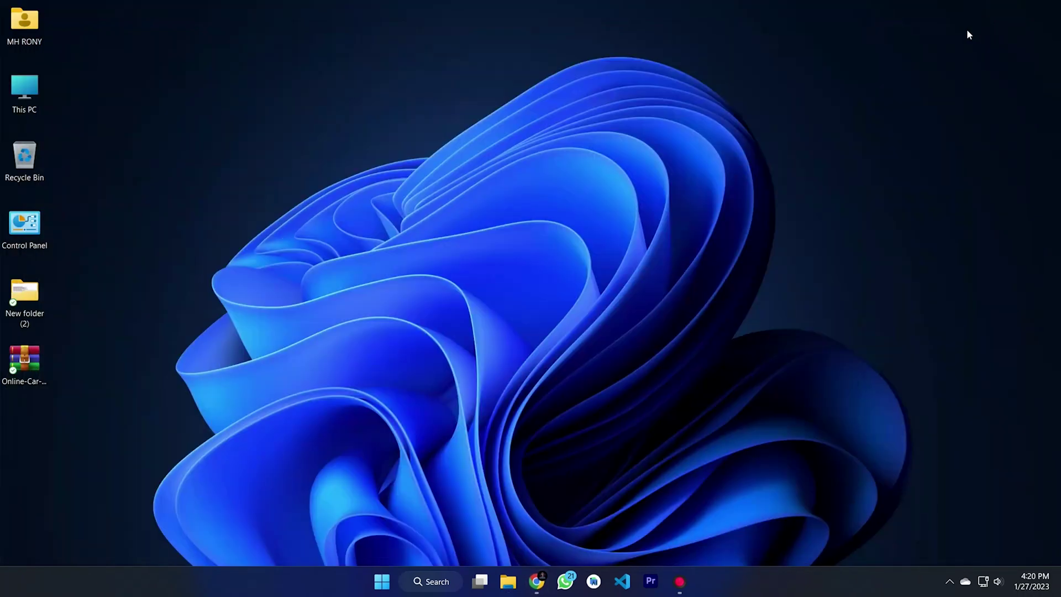